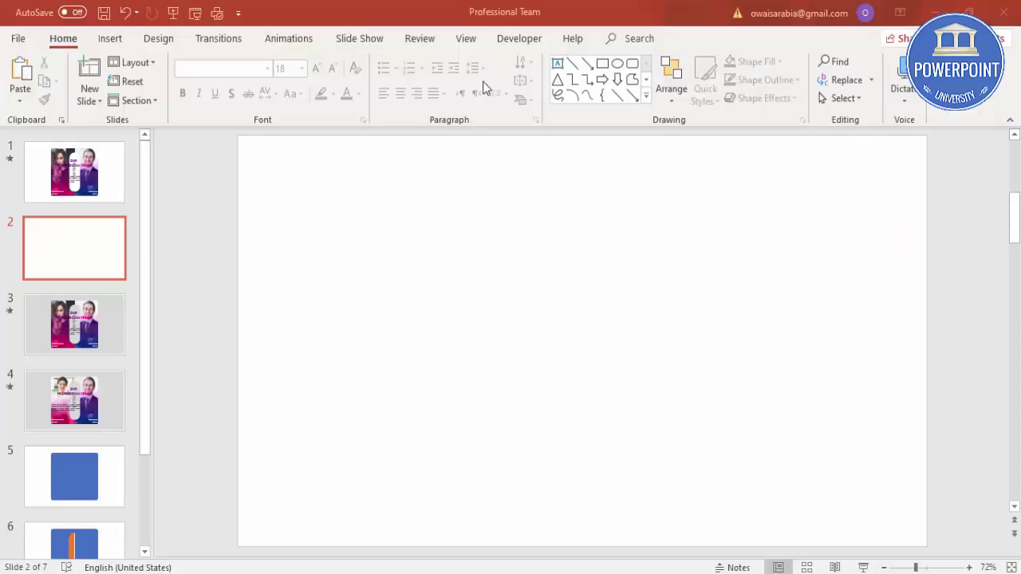
- Show the slide guides and draw a rounded rectangle about 5.28" wide and 5.04" high around the slide centre
{"action": "left_click", "coordinate": [465, 39]}
{"action": "left_click", "coordinate": [333, 101]}
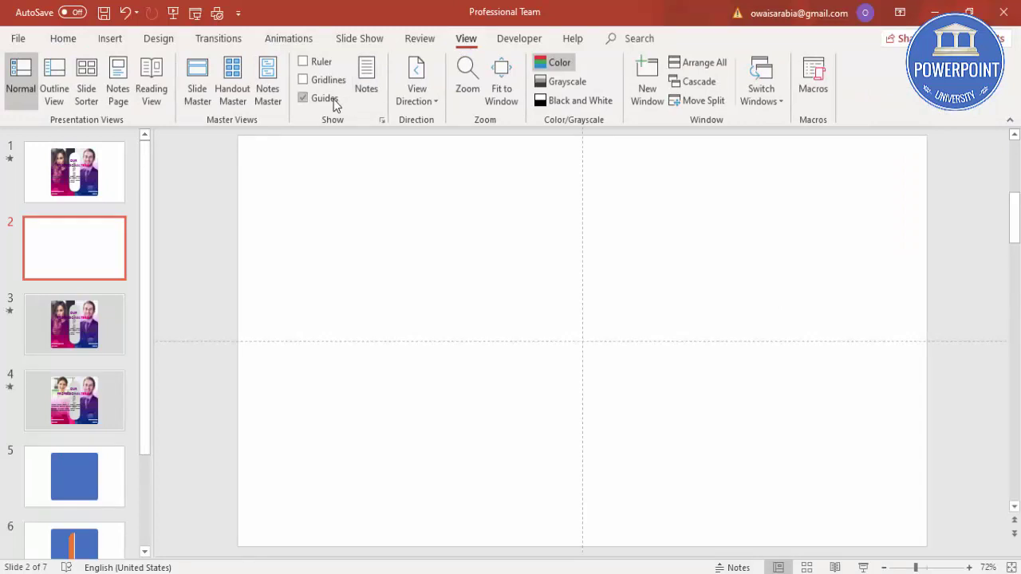
{"action": "left_click", "coordinate": [110, 39]}
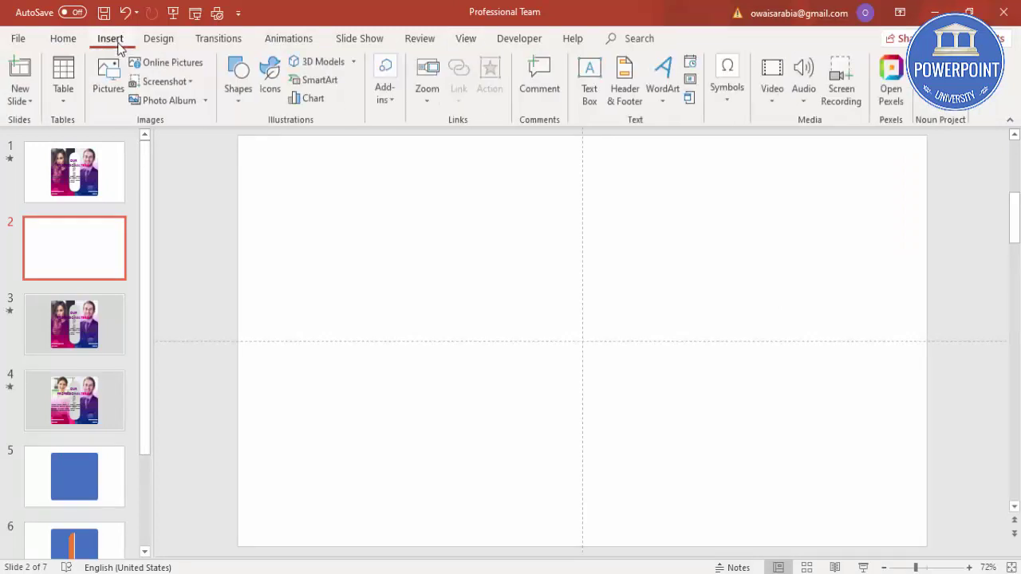
{"action": "left_click", "coordinate": [232, 98]}
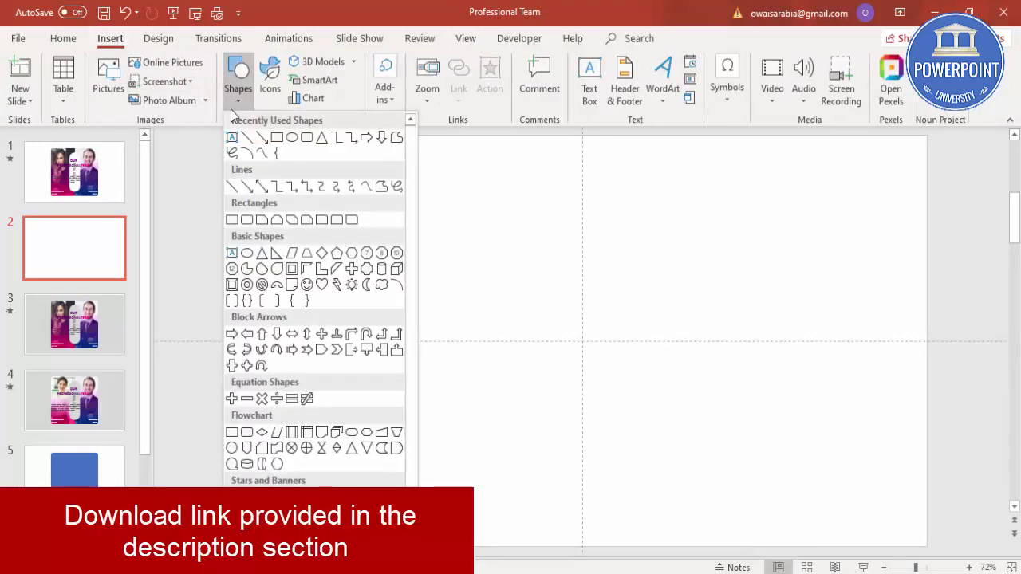
{"action": "left_click", "coordinate": [246, 220]}
{"action": "mouse_move", "coordinate": [442, 204]}
{"action": "left_mouse_down"}
{"action": "mouse_move", "coordinate": [583, 370]}
{"action": "mouse_move", "coordinate": [716, 479]}
{"action": "left_mouse_up"}
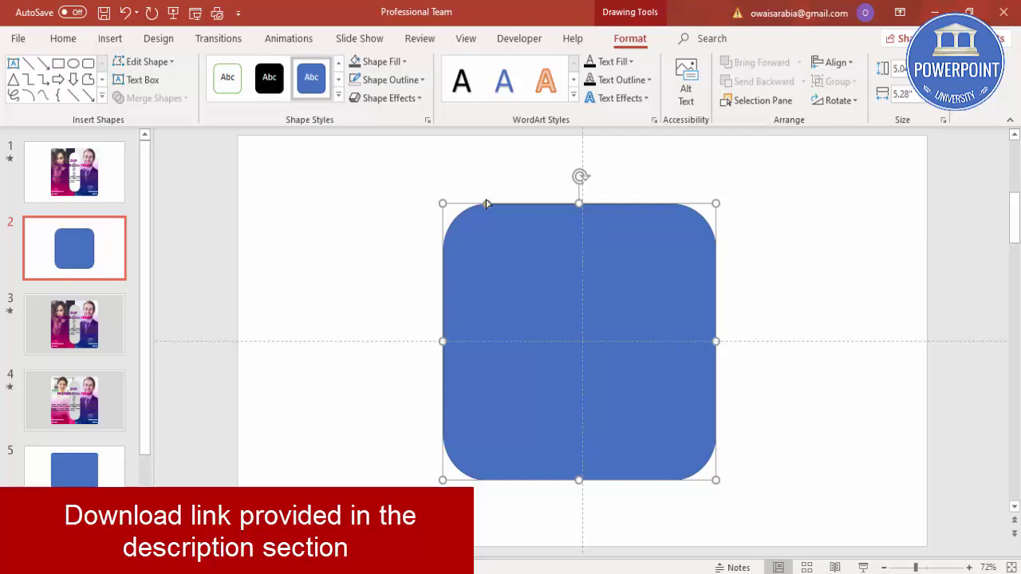
- Reduce the corner rounding of the blue rounded rectangle and remove its outline
{"action": "left_click_drag", "start_coordinate": [486, 206], "coordinate": [457, 205]}
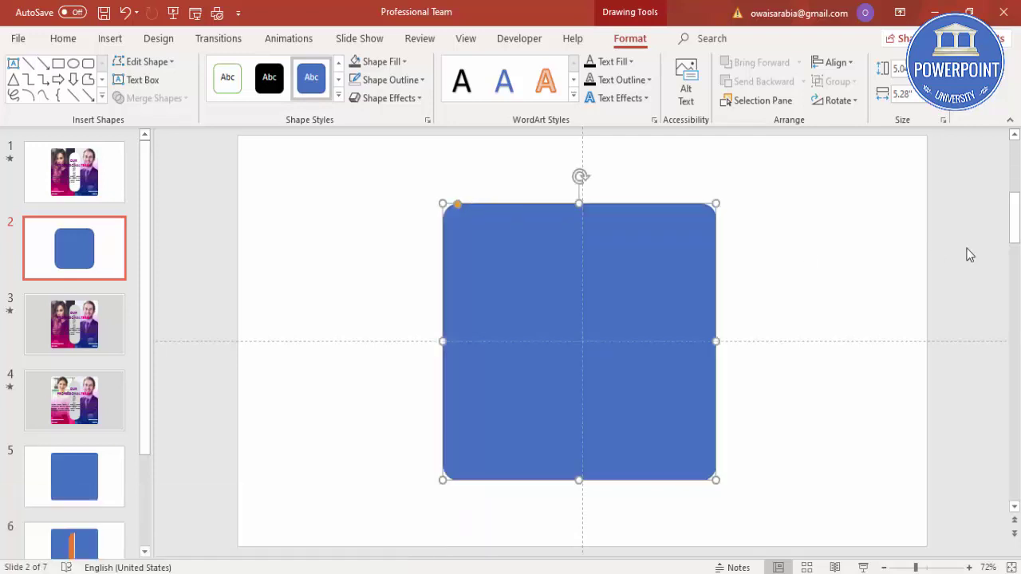
{"action": "left_click", "coordinate": [388, 80]}
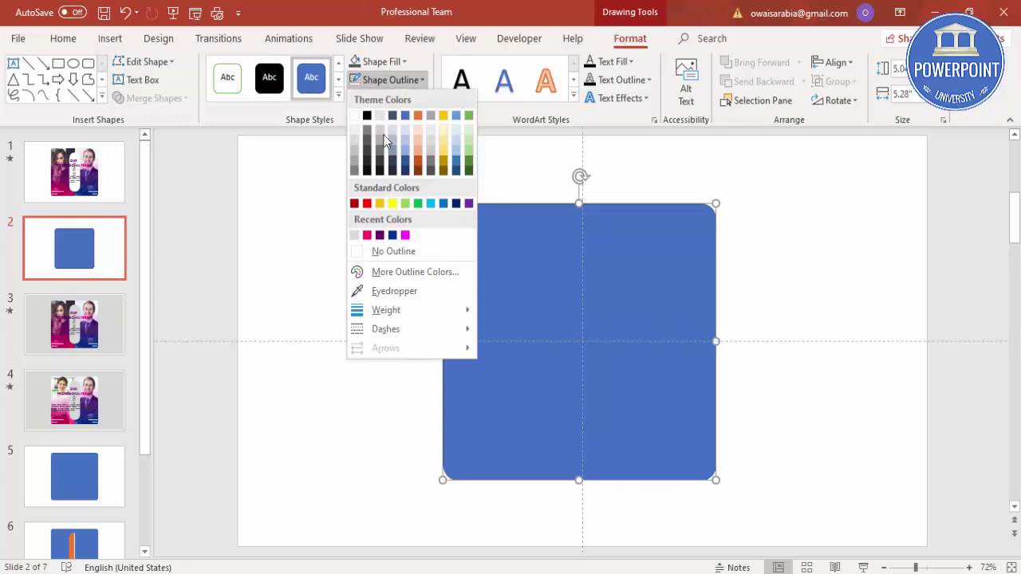
{"action": "left_click", "coordinate": [394, 251]}
- Set the rounded rectangle's height to 6.1" and width to 6.5"
{"action": "left_click", "coordinate": [898, 69]}
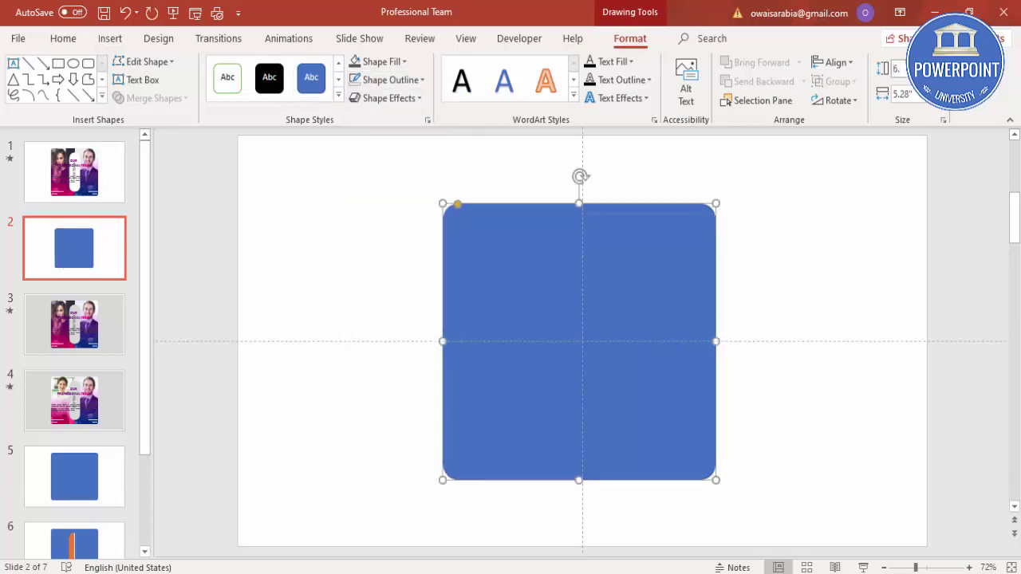
{"action": "key", "text": "Tab"}
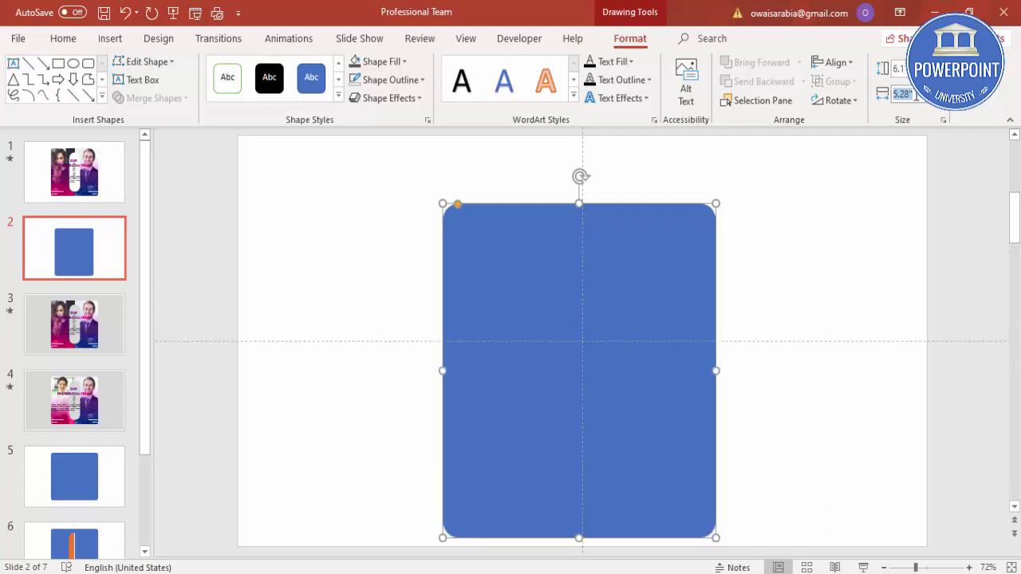
{"action": "type", "text": "6.5"}
{"action": "key", "text": "Return"}
- Align the rounded rectangle to the horizontal center and vertical middle of the slide
{"action": "left_click", "coordinate": [834, 63]}
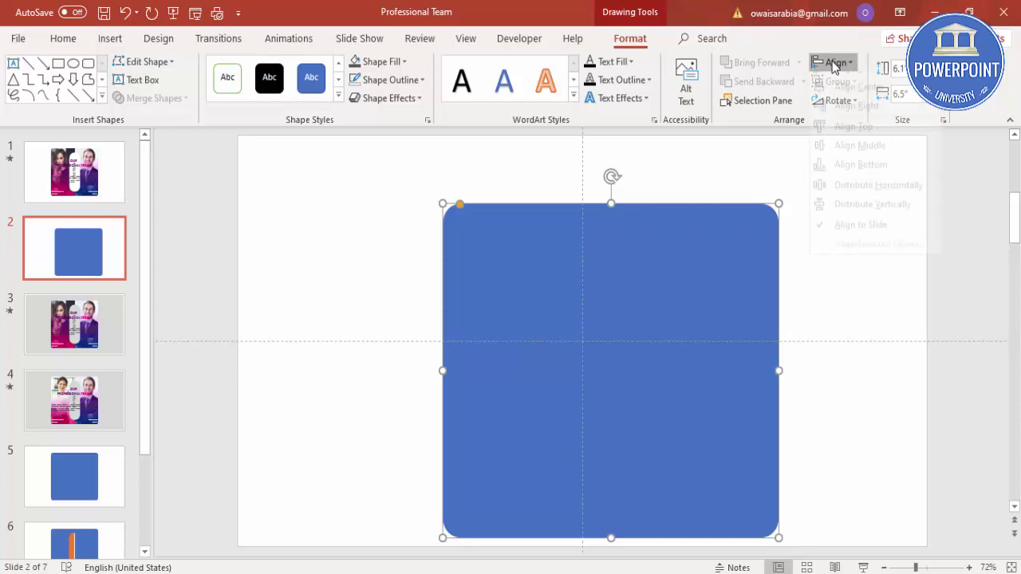
{"action": "left_click", "coordinate": [859, 101]}
{"action": "left_click", "coordinate": [833, 64]}
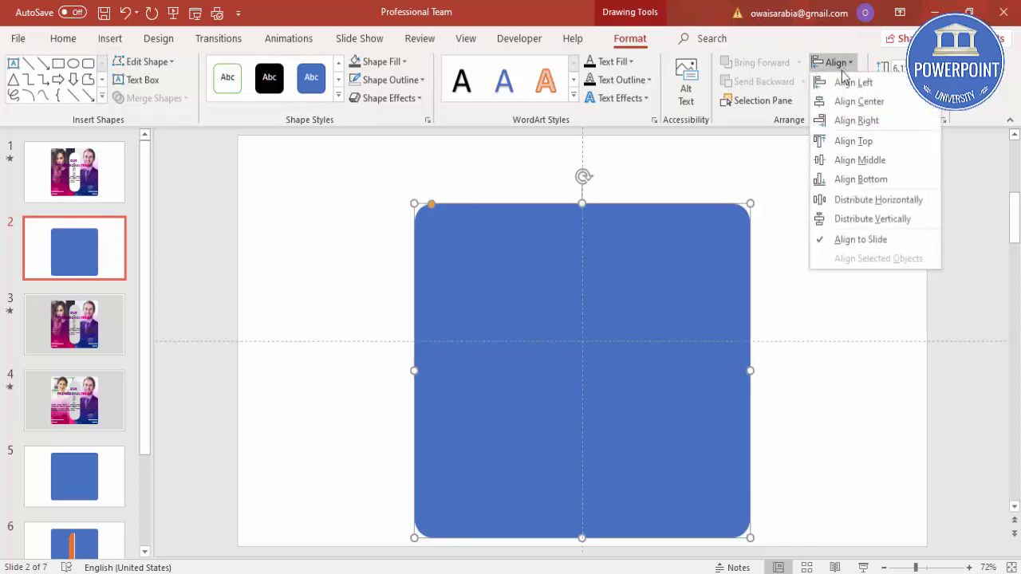
{"action": "left_click", "coordinate": [860, 159]}
{"action": "left_click", "coordinate": [815, 199]}
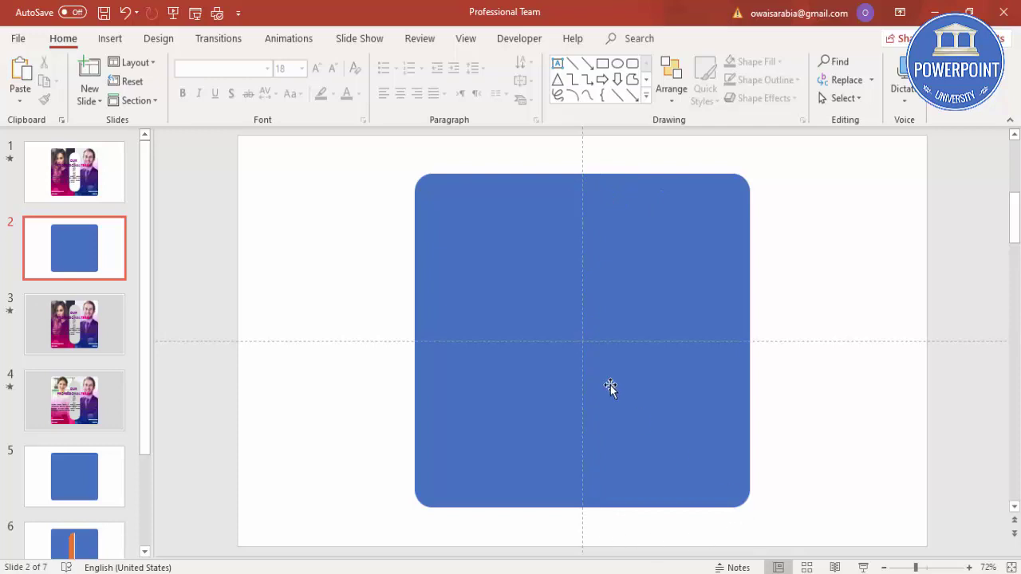
- Draw a full-height rectangle about 4.94" wide from the vertical guide over the blue shape's right half and fill it dark gray
{"action": "left_click", "coordinate": [110, 38]}
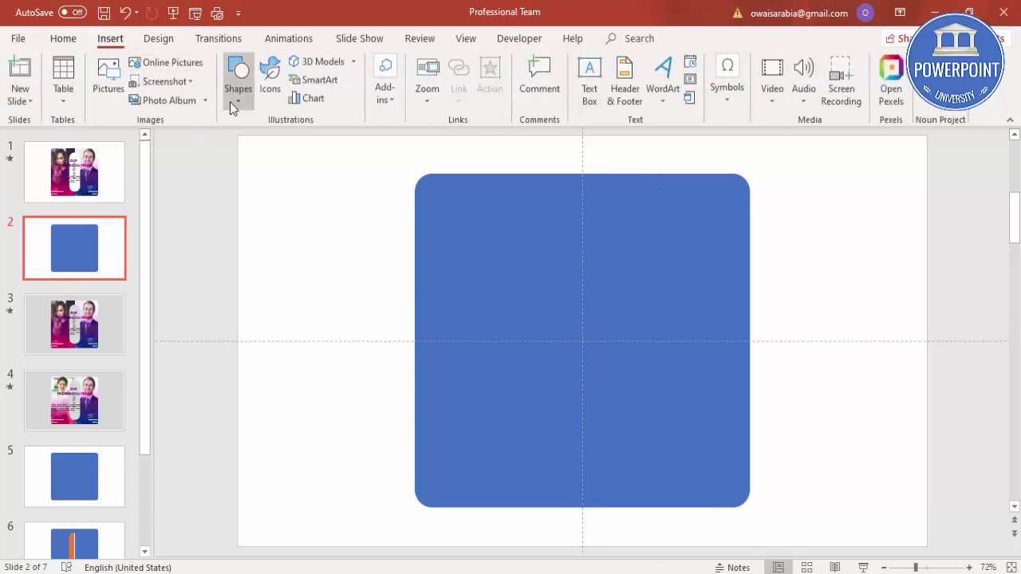
{"action": "left_click", "coordinate": [233, 107]}
{"action": "left_click", "coordinate": [232, 219]}
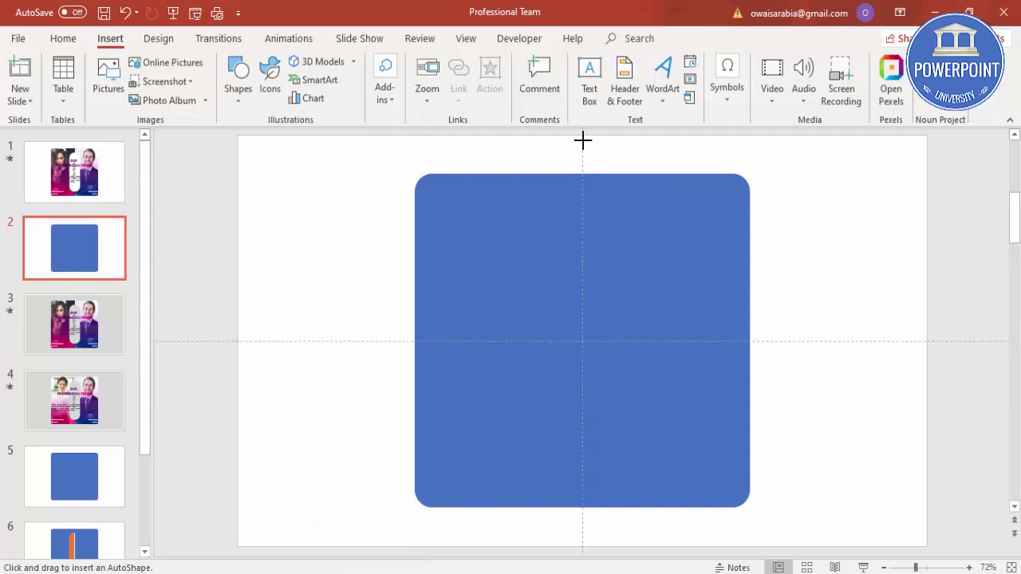
{"action": "mouse_move", "coordinate": [582, 140]}
{"action": "left_mouse_down"}
{"action": "mouse_move", "coordinate": [633, 292]}
{"action": "mouse_move", "coordinate": [800, 521]}
{"action": "mouse_move", "coordinate": [838, 546]}
{"action": "left_mouse_up"}
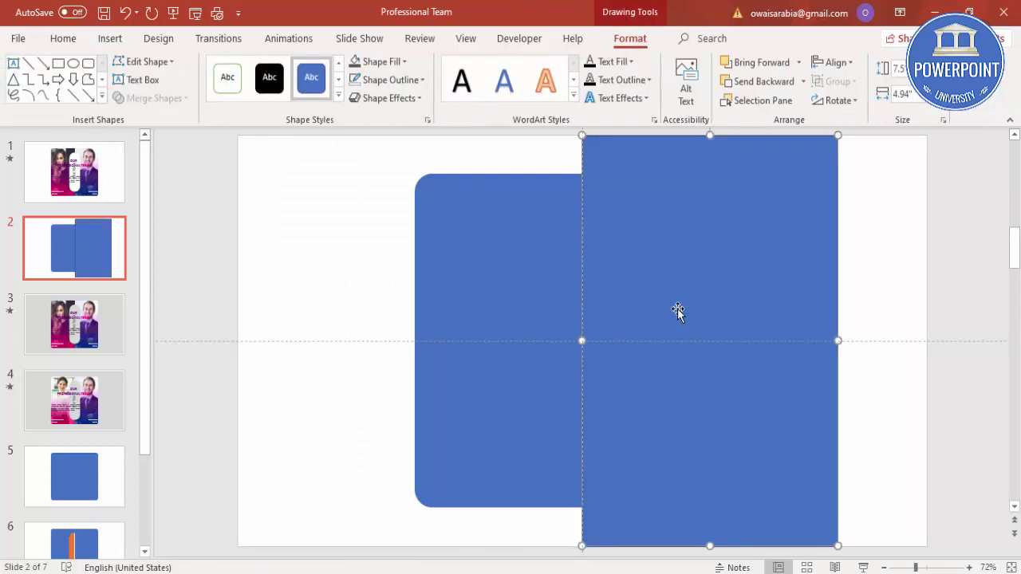
{"action": "left_click", "coordinate": [357, 62]}
{"action": "left_click", "coordinate": [365, 209]}
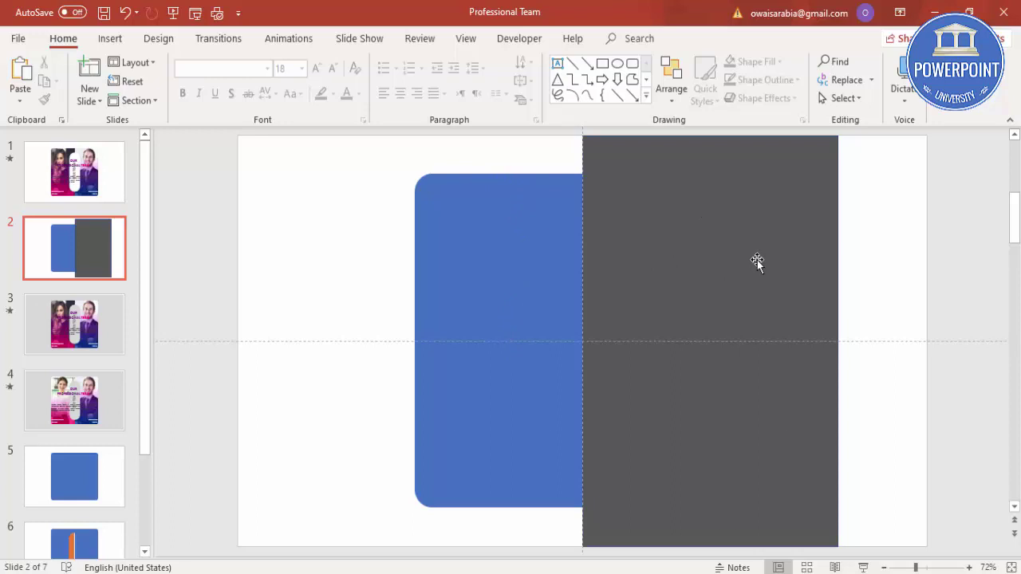
- Subtract the dark gray rectangle from the blue rounded rectangle, keeping only the left half
{"action": "left_click", "coordinate": [479, 215]}
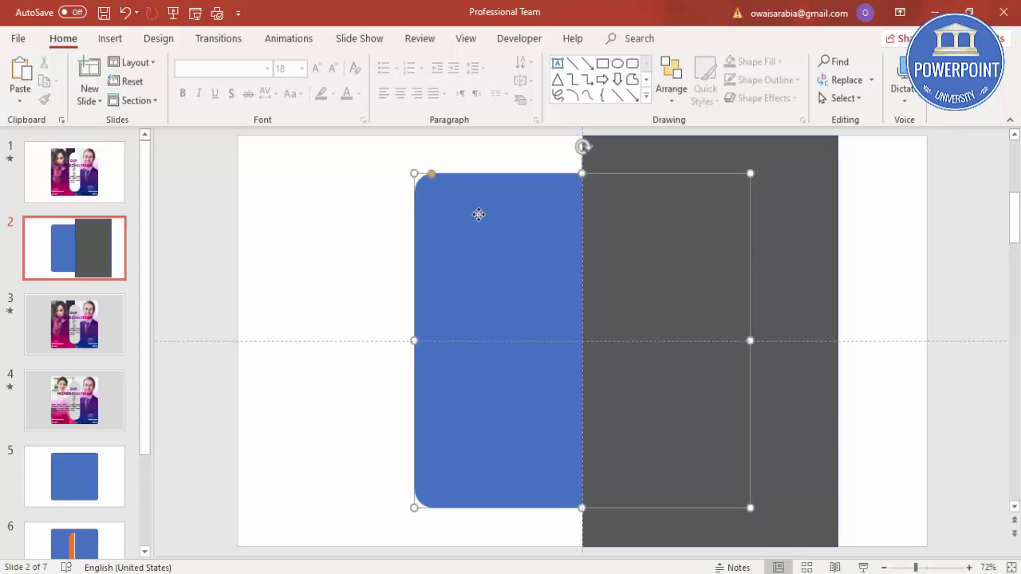
{"action": "left_click", "coordinate": [786, 192], "text": "shift"}
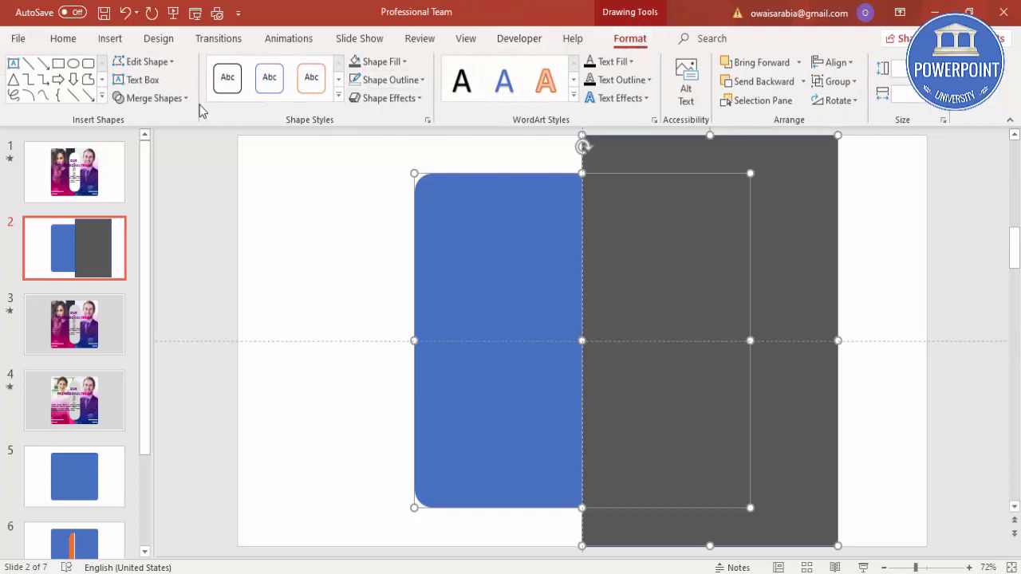
{"action": "left_click", "coordinate": [174, 101]}
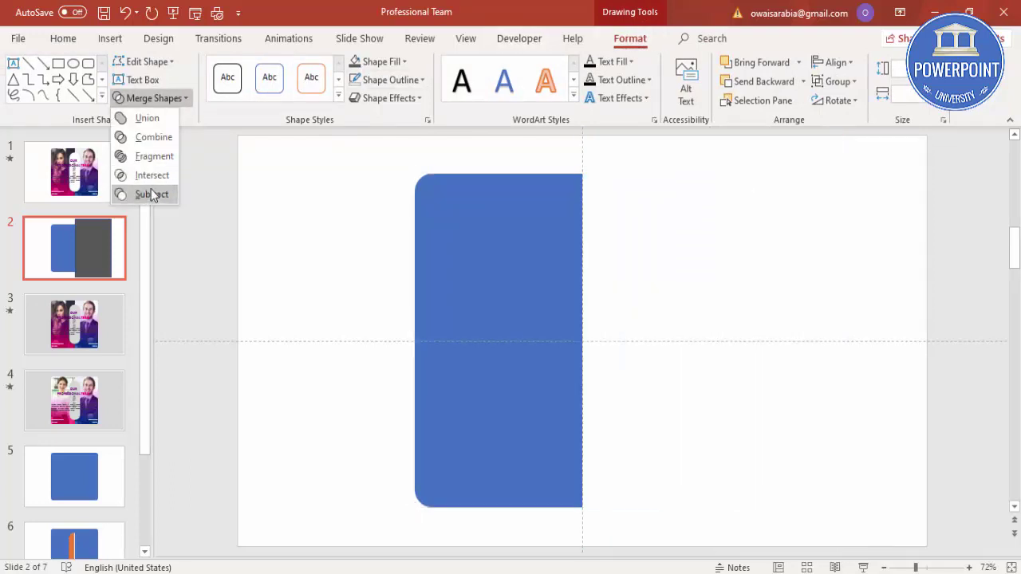
{"action": "left_click", "coordinate": [151, 195]}
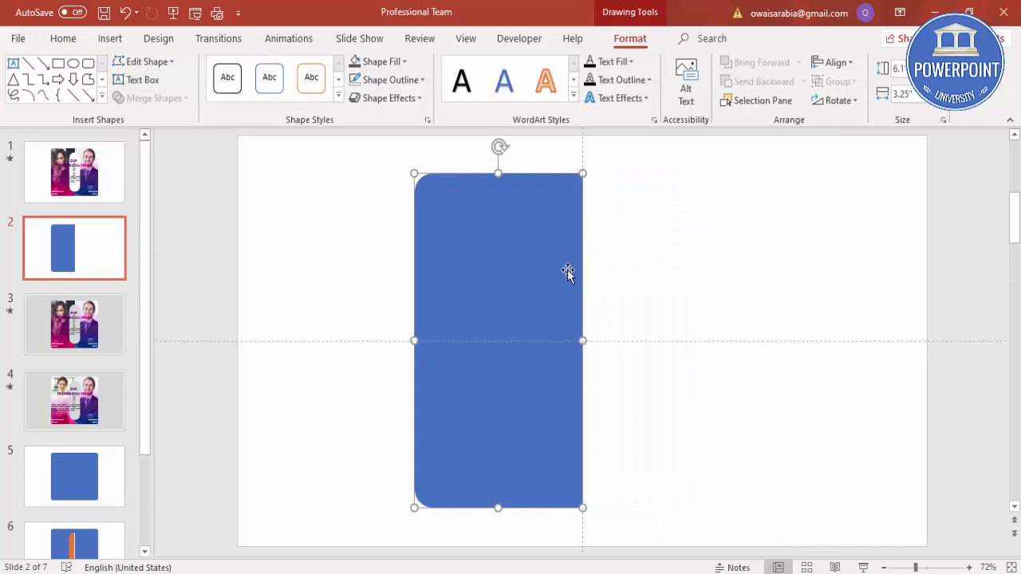
{"action": "left_click", "coordinate": [718, 231]}
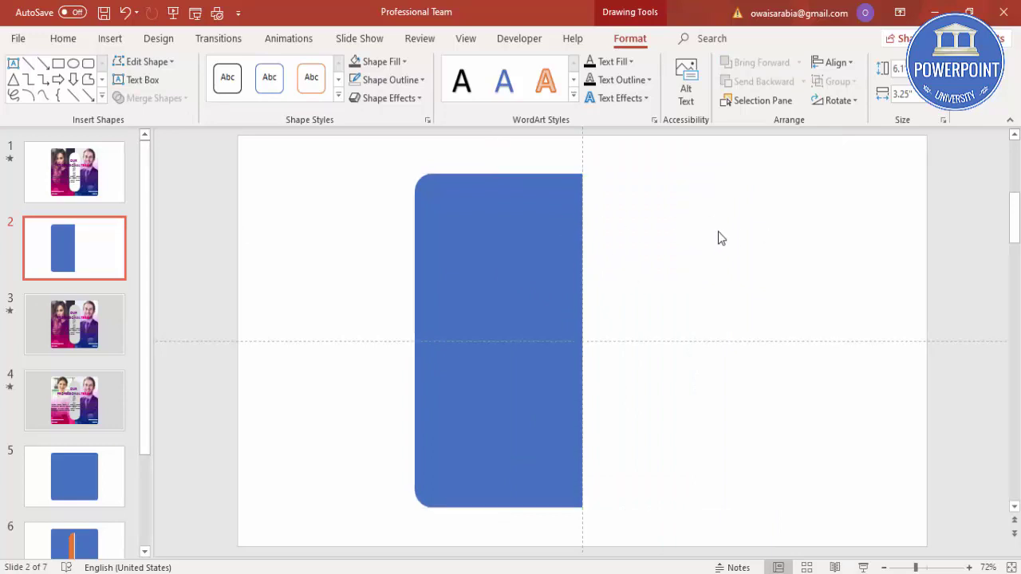
- Draw a rounded rectangle about 1.83" wide and 4.07" high over the blue shape's right edge, filled dark gray without outline
{"action": "left_click", "coordinate": [117, 40]}
{"action": "left_click", "coordinate": [235, 102]}
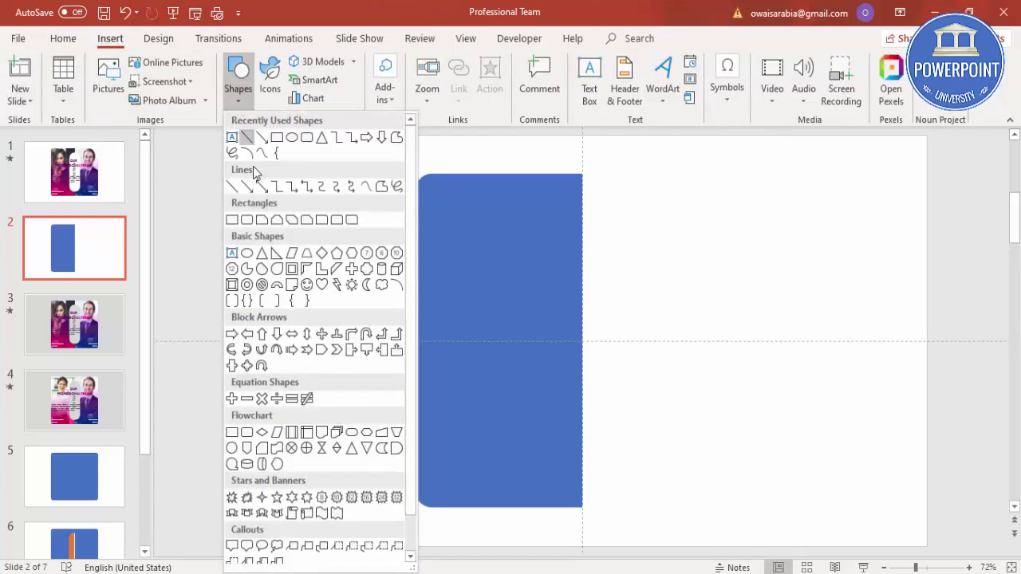
{"action": "left_click", "coordinate": [247, 221]}
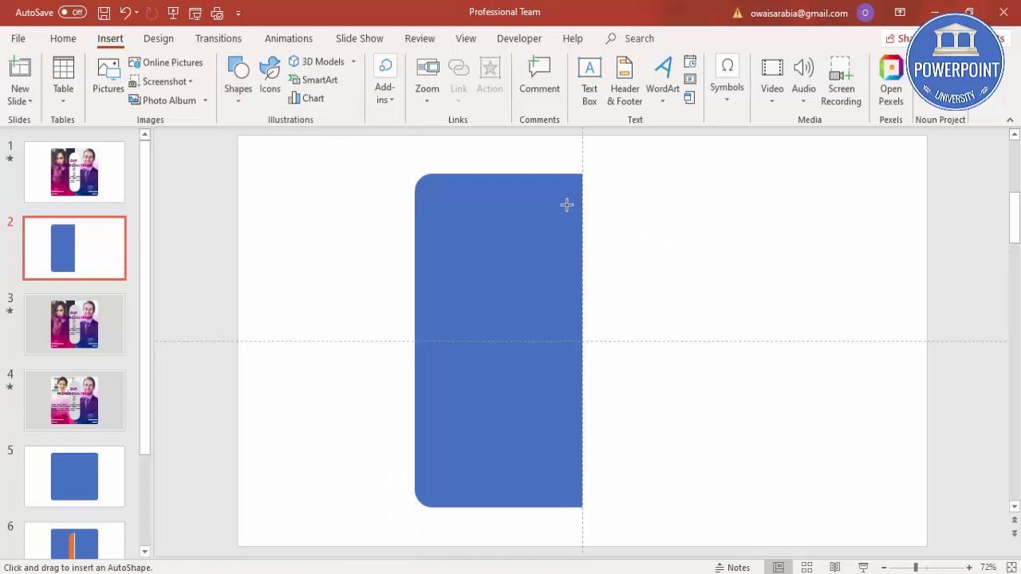
{"action": "mouse_move", "coordinate": [566, 205]}
{"action": "left_mouse_down"}
{"action": "mouse_move", "coordinate": [592, 301]}
{"action": "mouse_move", "coordinate": [659, 404]}
{"action": "mouse_move", "coordinate": [661, 428]}
{"action": "left_mouse_up"}
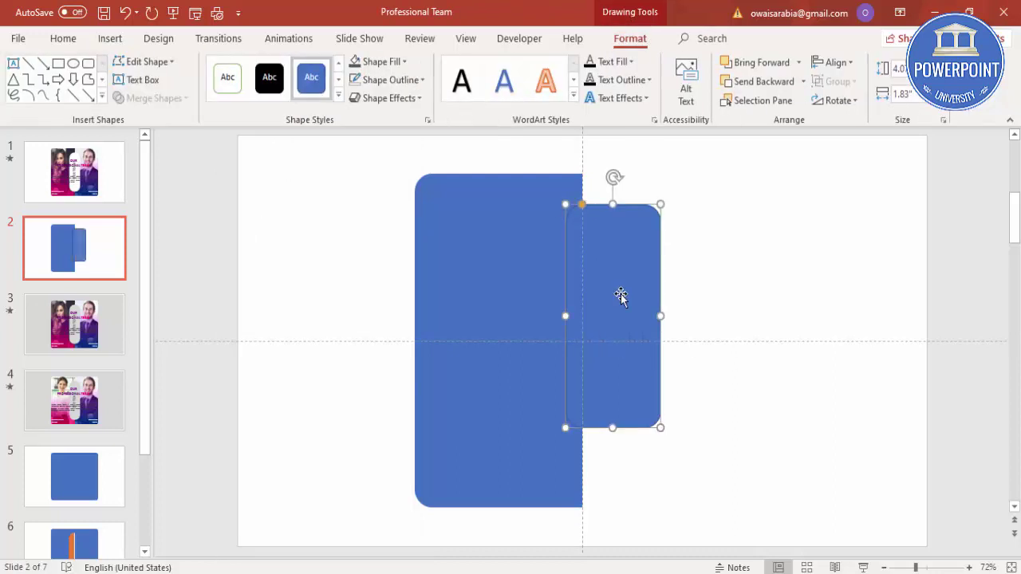
{"action": "left_click", "coordinate": [365, 66]}
{"action": "left_click", "coordinate": [399, 80]}
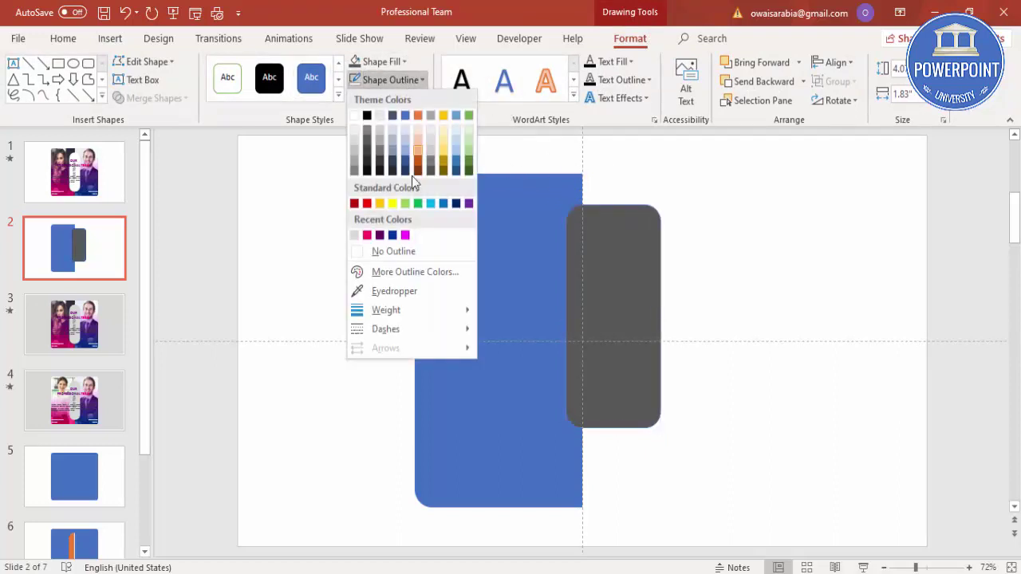
{"action": "left_click", "coordinate": [395, 251]}
- Increase the dark gray shape's corner rounding and resize it to about 1.67" wide and 5" high across the vertical guide
{"action": "left_click_drag", "start_coordinate": [580, 205], "coordinate": [596, 205]}
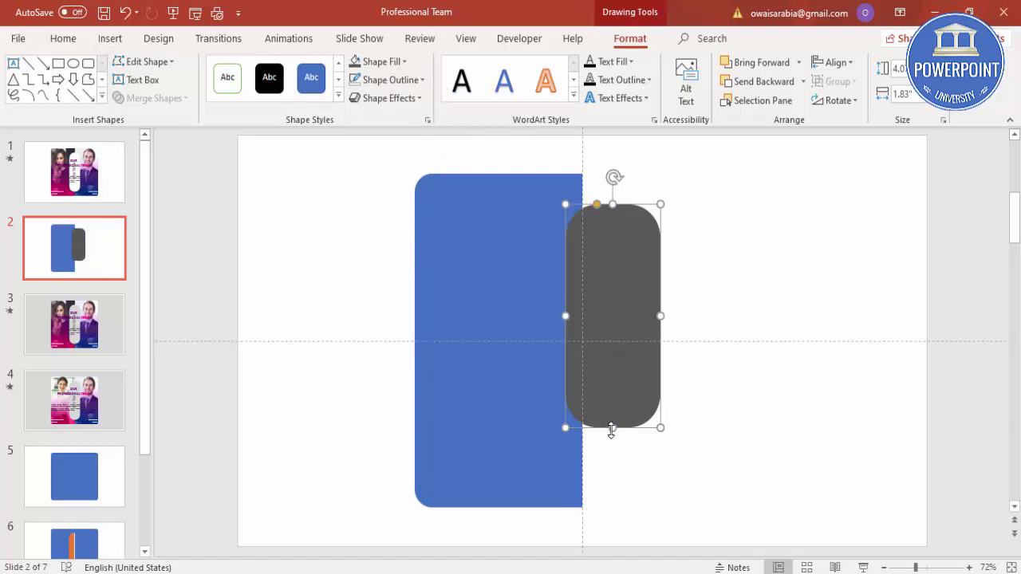
{"action": "left_click_drag", "start_coordinate": [612, 428], "coordinate": [603, 478]}
{"action": "left_click_drag", "start_coordinate": [606, 383], "coordinate": [597, 360]}
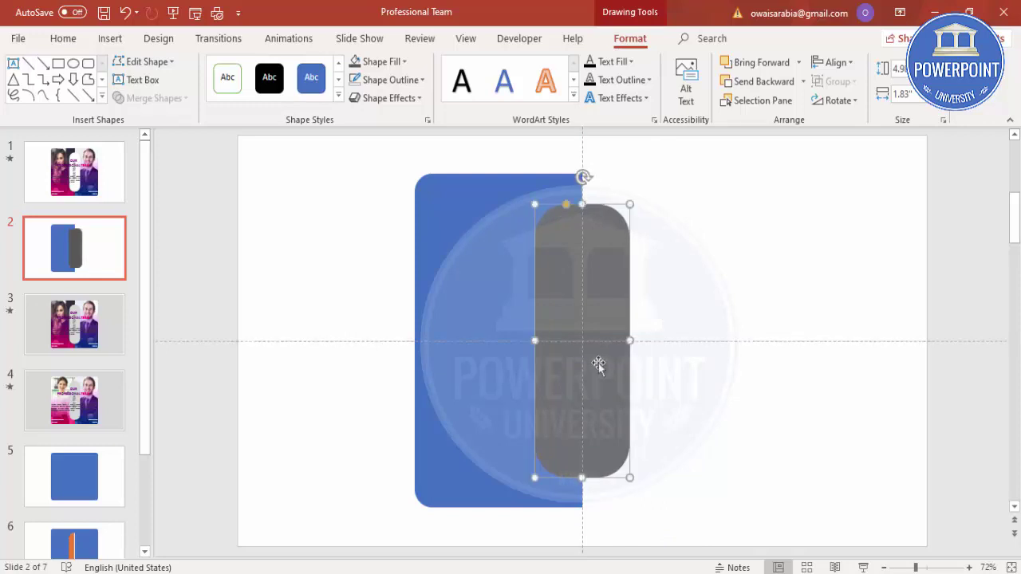
{"action": "left_click_drag", "start_coordinate": [534, 342], "coordinate": [543, 343]}
- Align the dark gray shape to the slide's vertical middle and nudge it slightly left to centre it on the vertical guide
{"action": "left_click", "coordinate": [846, 62]}
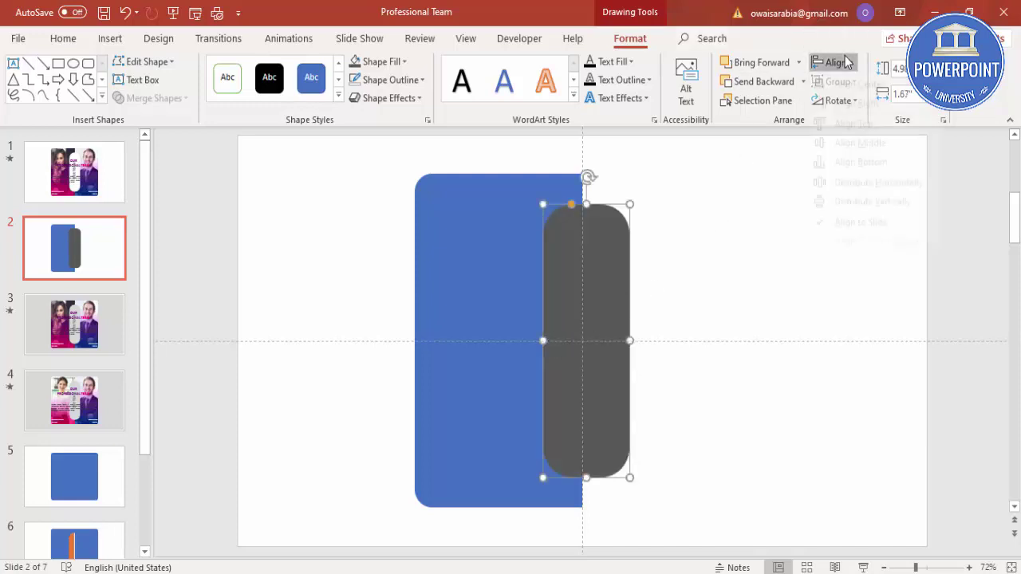
{"action": "left_click", "coordinate": [871, 162]}
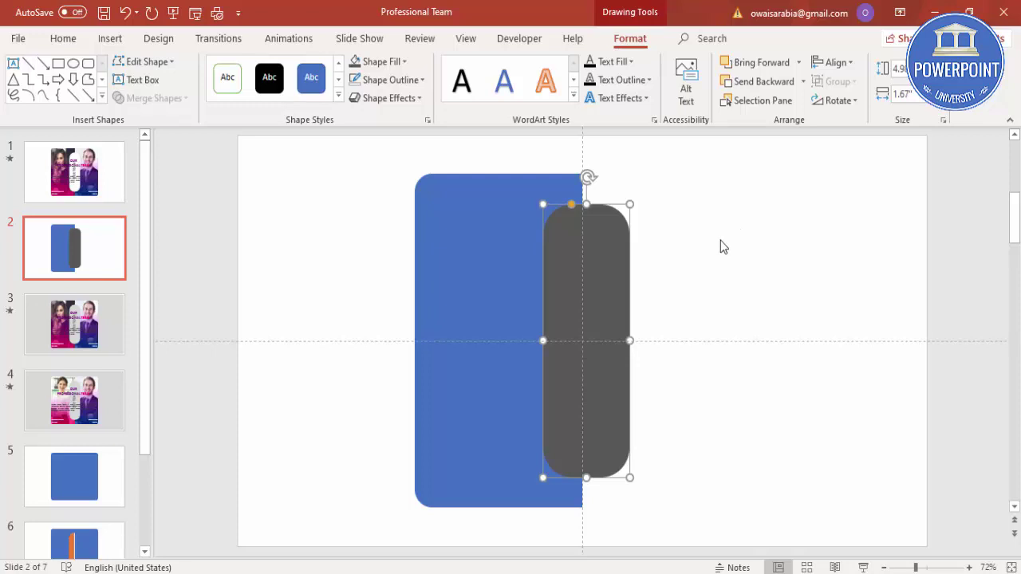
{"action": "key", "text": "ctrl+Left"}
{"action": "key", "text": "ctrl+Left"}
{"action": "key", "text": "ctrl+Left"}
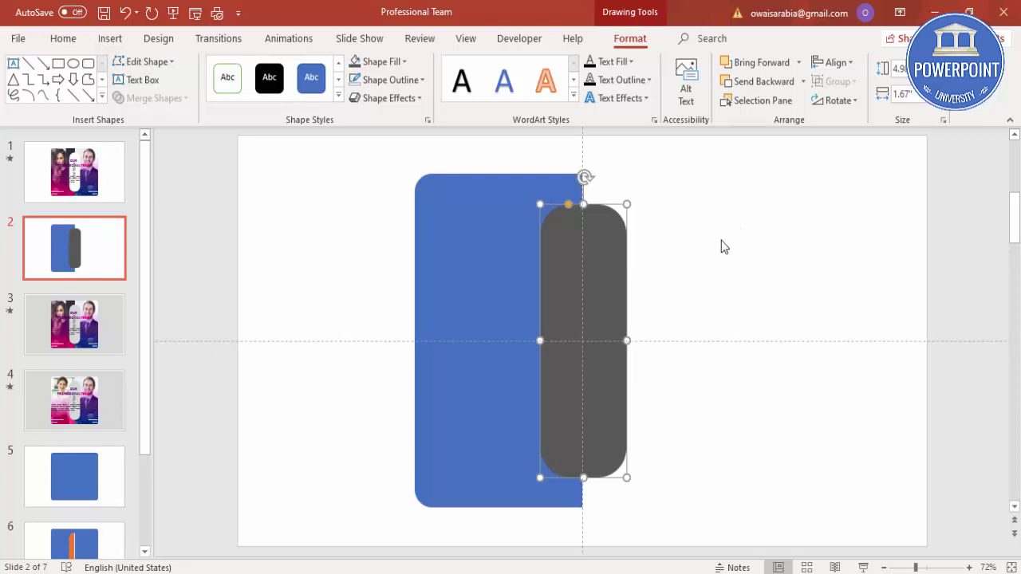
{"action": "left_click", "coordinate": [705, 263]}
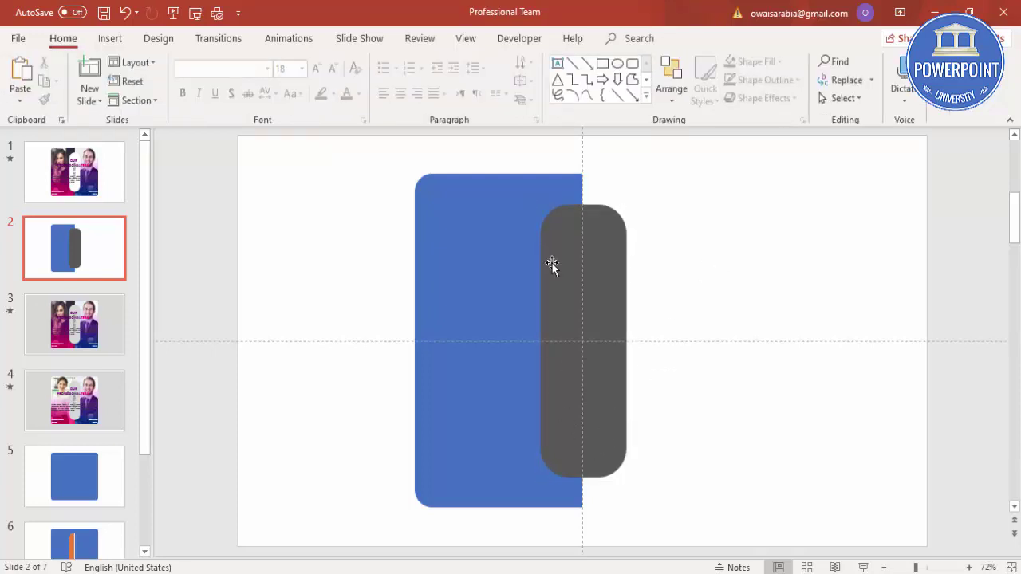
- Subtract the dark gray rounded shape from the blue half to cut a rounded notch in its right edge
{"action": "left_click", "coordinate": [472, 204]}
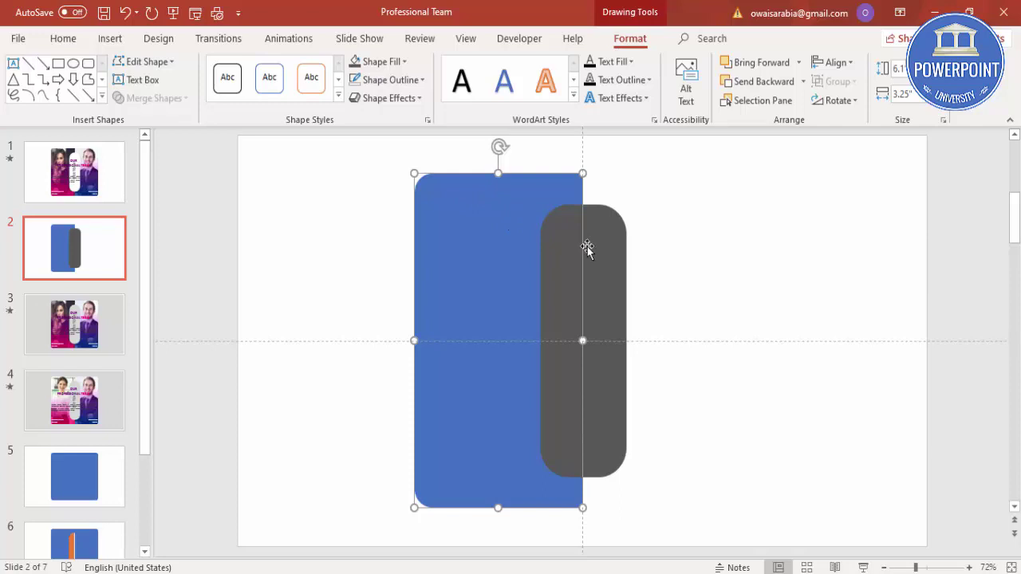
{"action": "left_click", "coordinate": [614, 240], "text": "shift"}
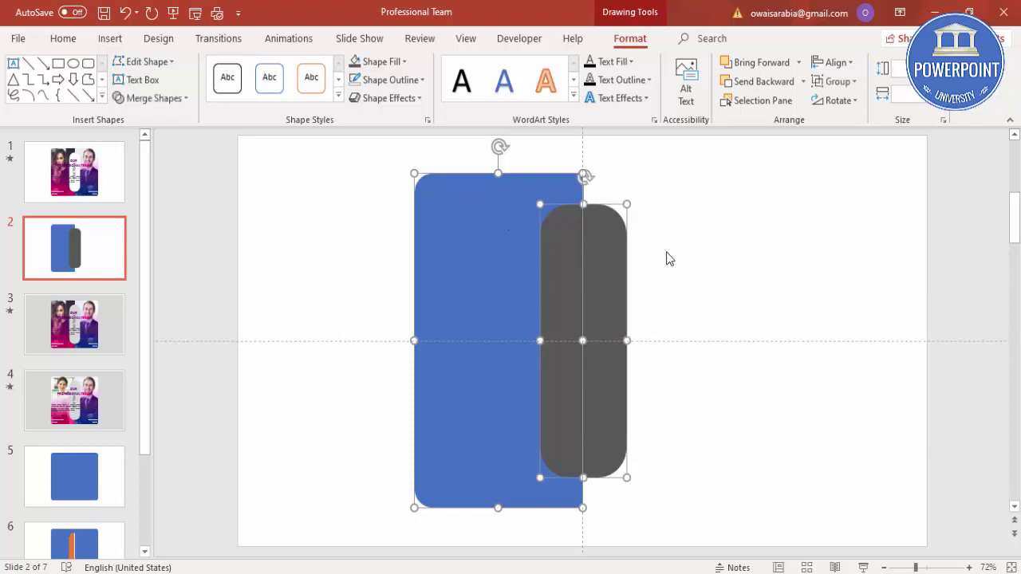
{"action": "left_click", "coordinate": [171, 98]}
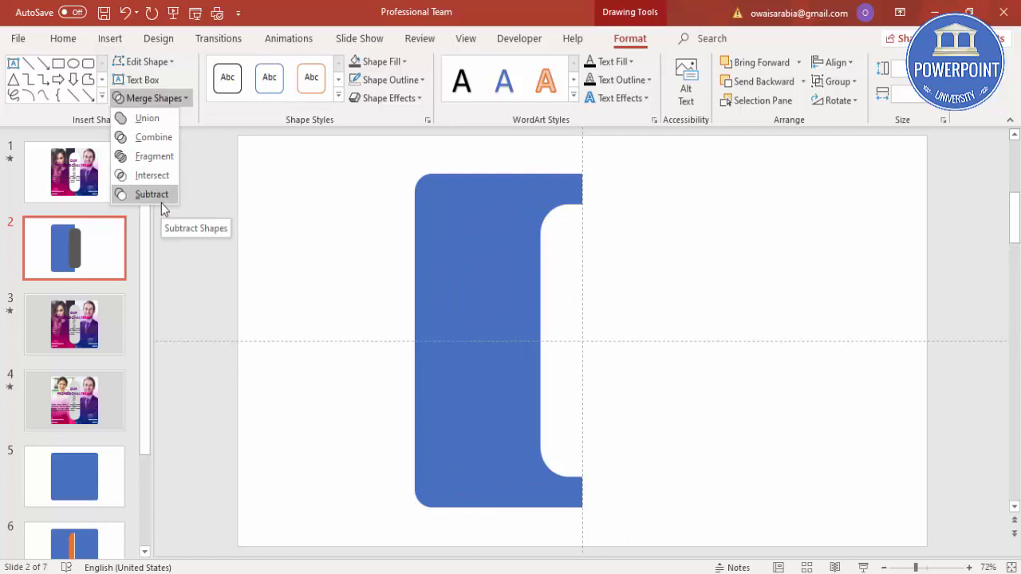
{"action": "left_click", "coordinate": [152, 195]}
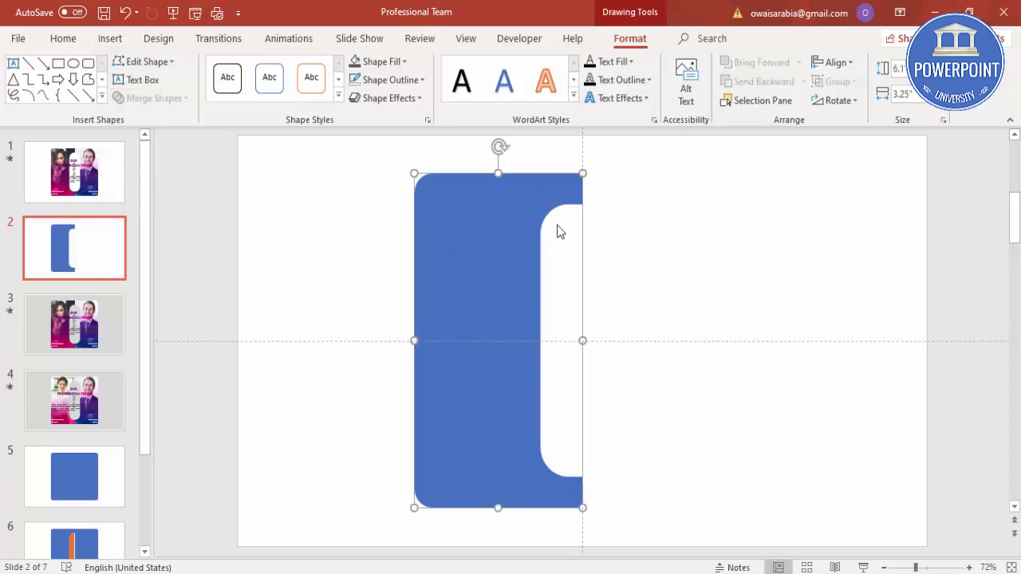
{"action": "left_click", "coordinate": [722, 271]}
- Duplicate the notched blue half, flip the copy horizontally, and join it to the original along the vertical guide
{"action": "left_click_drag", "start_coordinate": [511, 283], "coordinate": [677, 272]}
{"action": "left_click", "coordinate": [837, 101]}
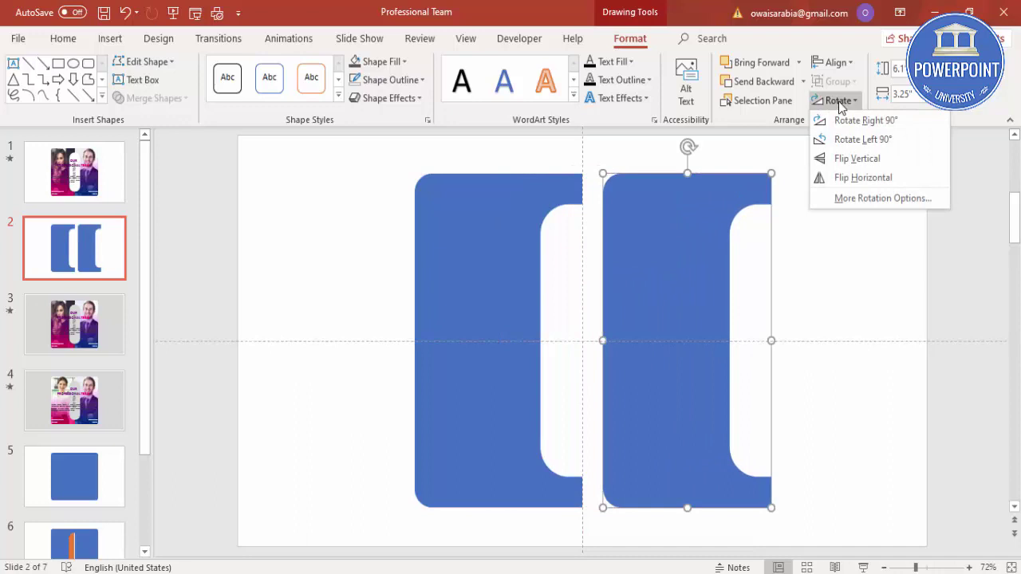
{"action": "left_click", "coordinate": [852, 179]}
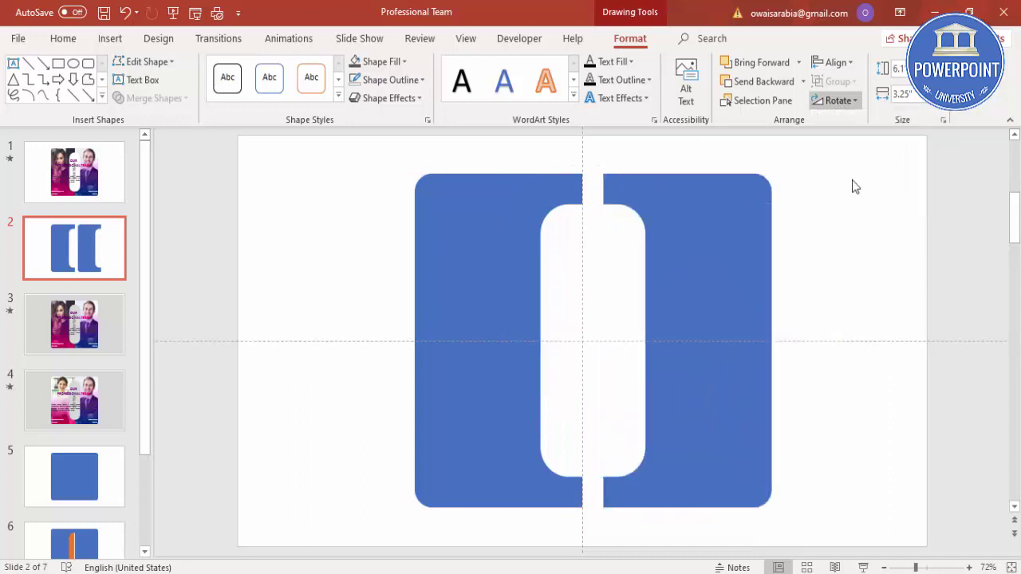
{"action": "left_click_drag", "start_coordinate": [755, 264], "coordinate": [724, 262]}
{"action": "left_click", "coordinate": [785, 234]}
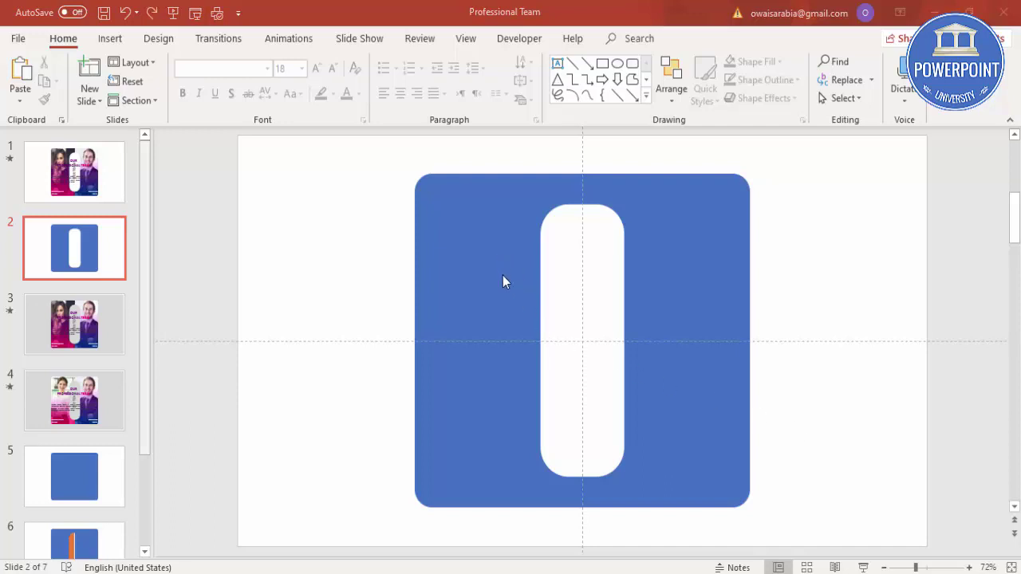
- Fill the left notched half with the picture file Employee 2.jpg
{"action": "left_click", "coordinate": [466, 246]}
{"action": "right_click", "coordinate": [466, 246]}
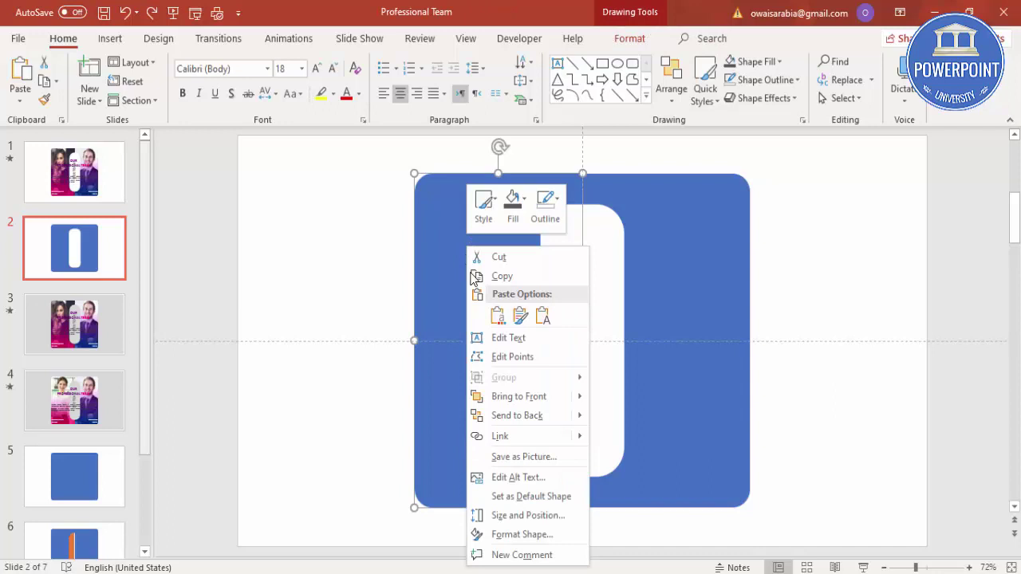
{"action": "left_click", "coordinate": [556, 533]}
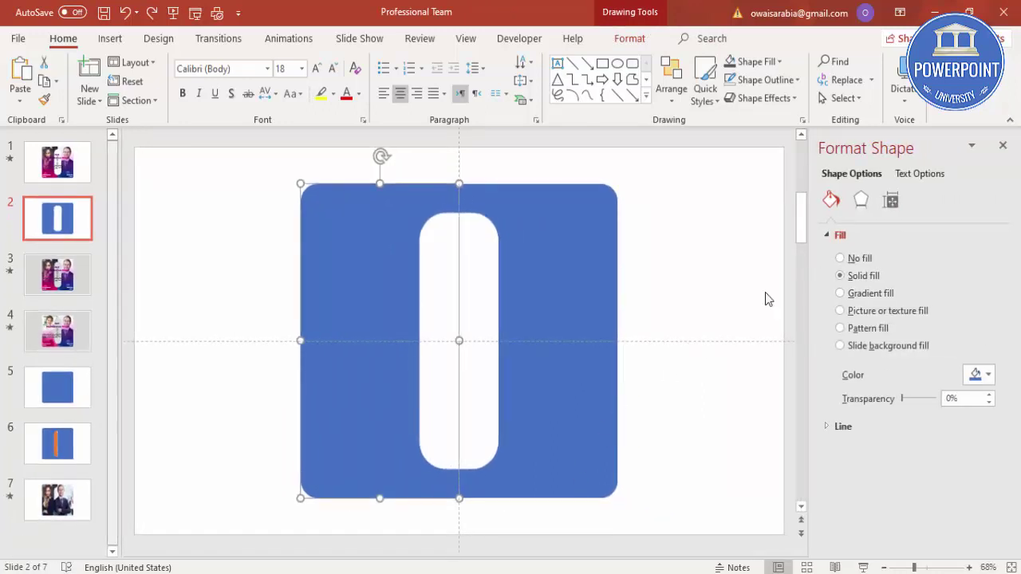
{"action": "left_click", "coordinate": [841, 311]}
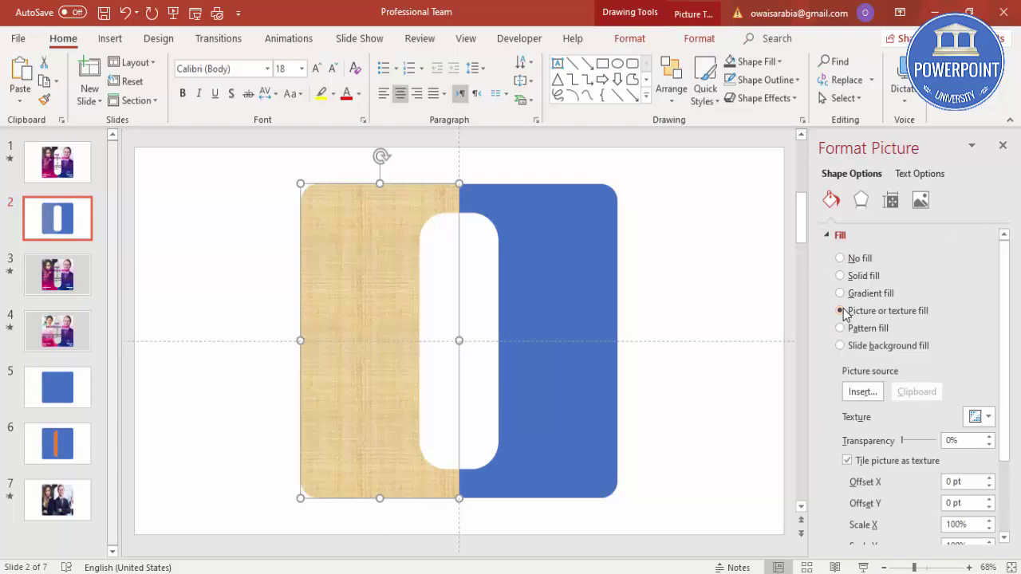
{"action": "left_click", "coordinate": [864, 391]}
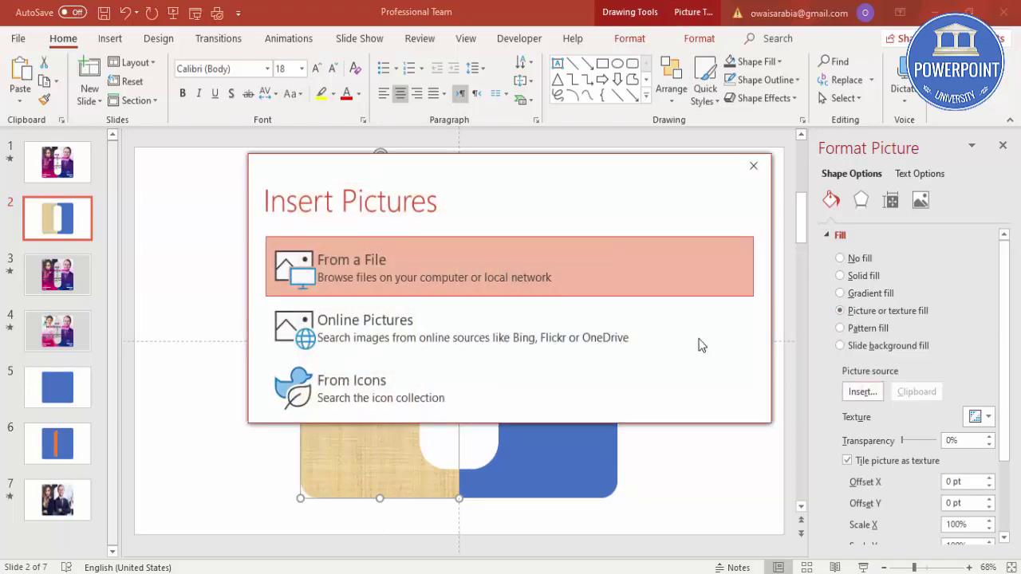
{"action": "left_click", "coordinate": [356, 264]}
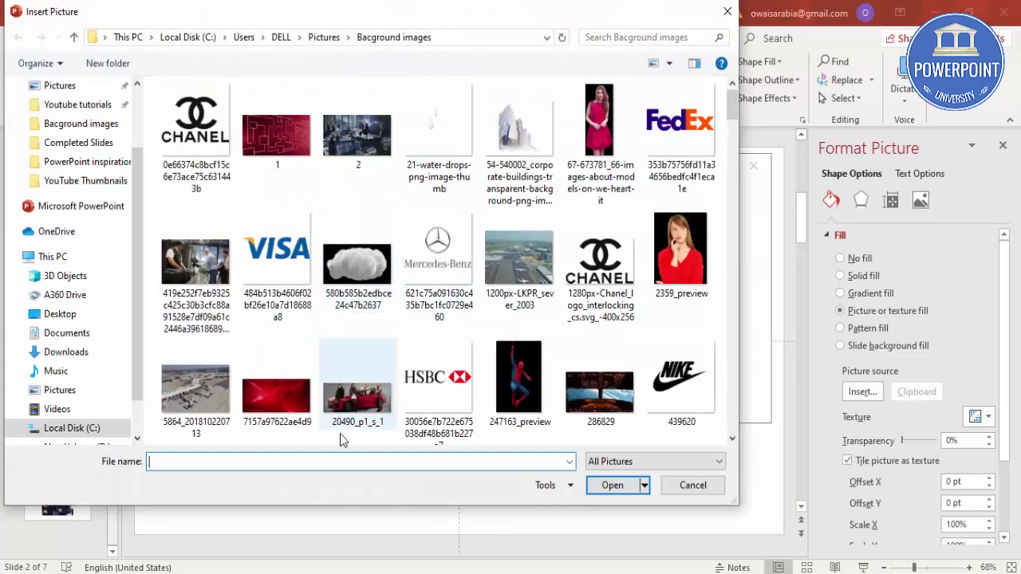
{"action": "type", "text": "employ"}
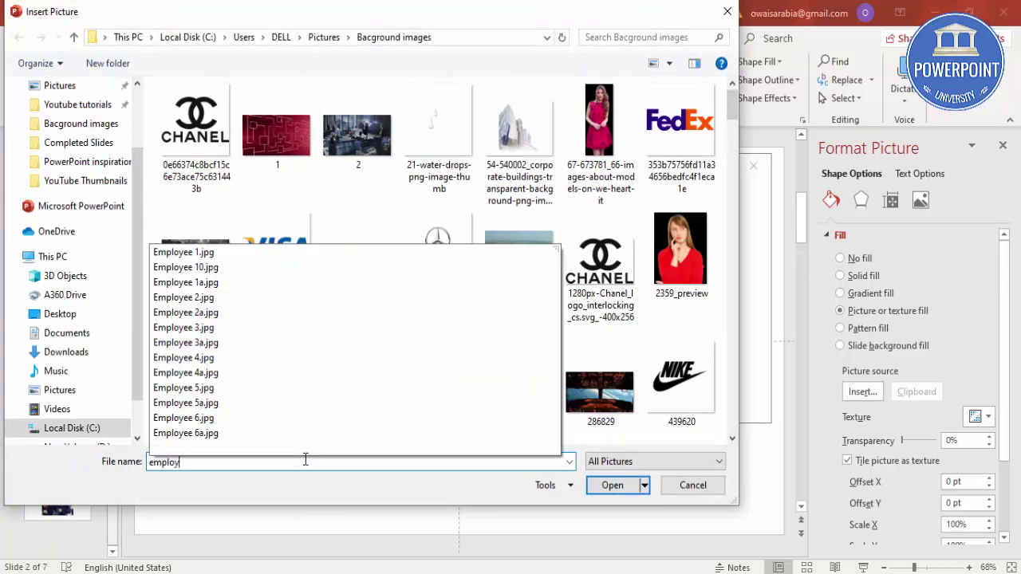
{"action": "left_click", "coordinate": [331, 294]}
{"action": "left_click", "coordinate": [608, 484]}
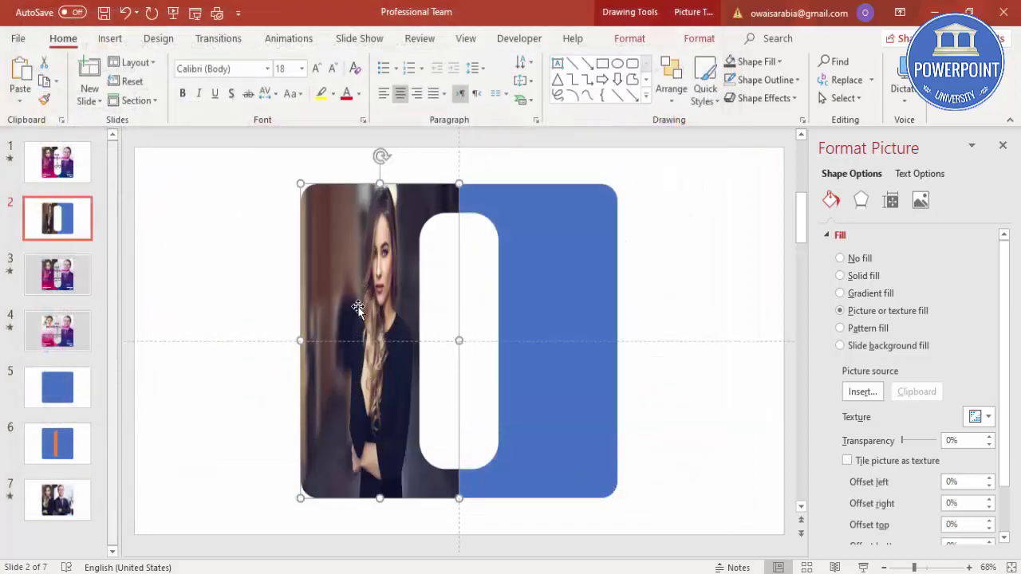
- Fill the right notched half with the picture file Employee 4.jpg
{"action": "left_click", "coordinate": [543, 228]}
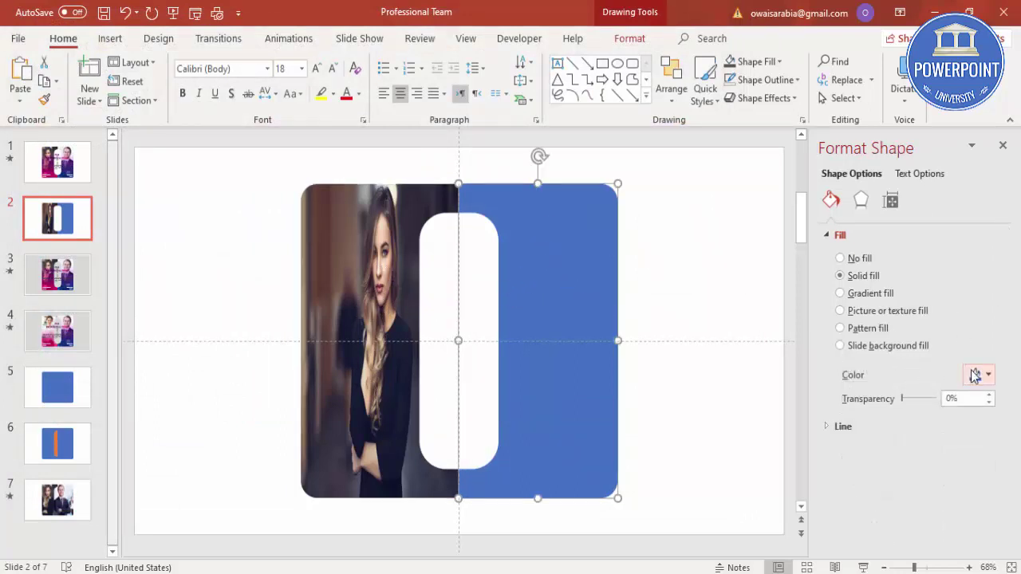
{"action": "left_click", "coordinate": [840, 311]}
{"action": "left_click", "coordinate": [860, 391]}
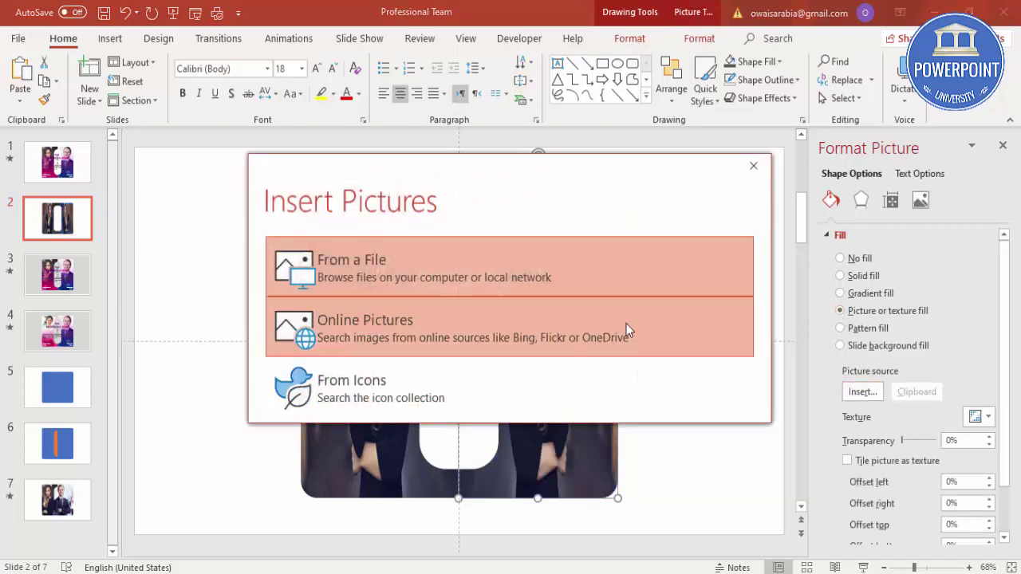
{"action": "left_click", "coordinate": [525, 282]}
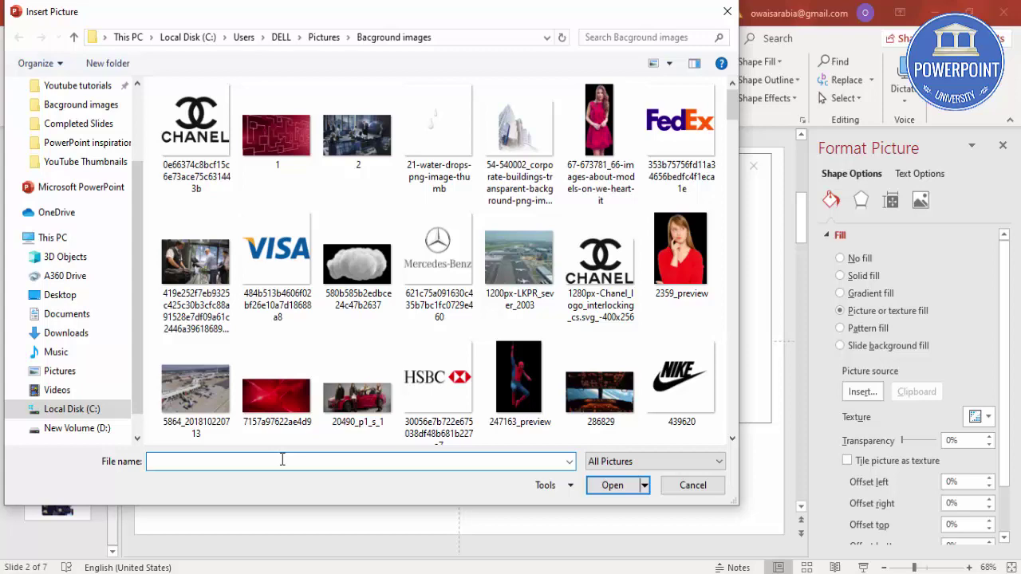
{"action": "type", "text": "employee"}
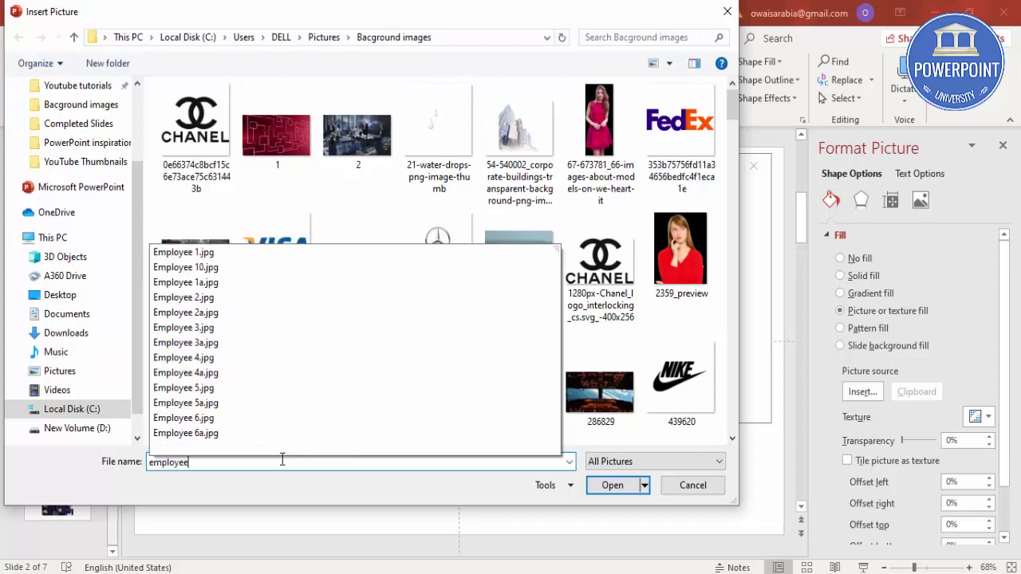
{"action": "left_click", "coordinate": [239, 357]}
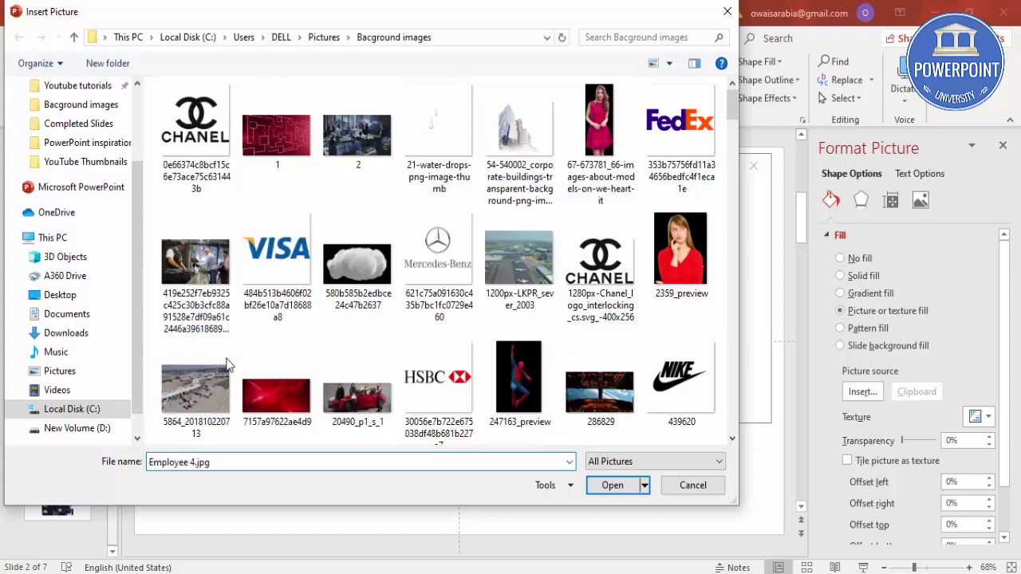
{"action": "left_click", "coordinate": [613, 485]}
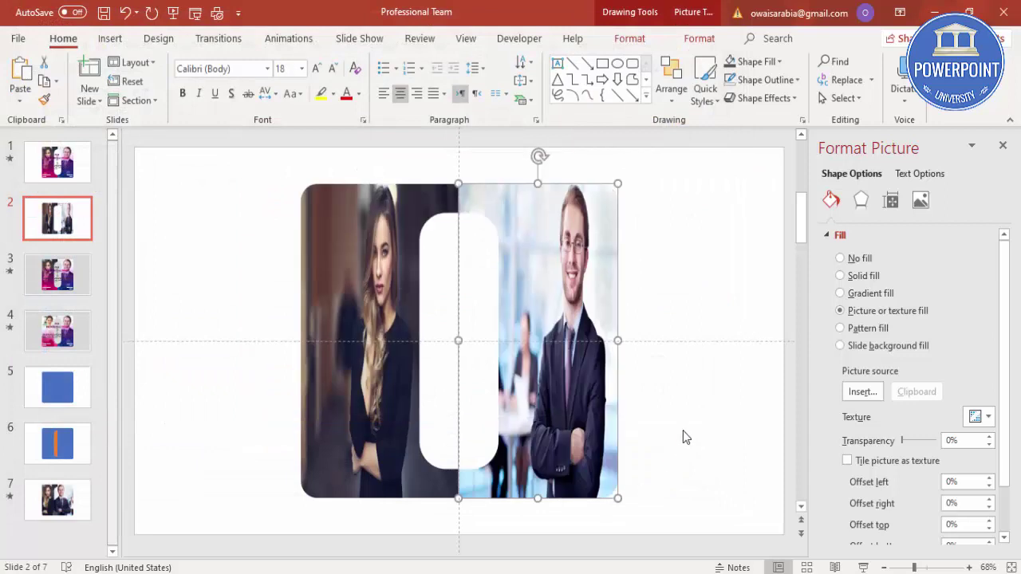
- Turn off Rotate with shape for the left half's picture and set its left offset to -79% and right offset to -60%
{"action": "left_click", "coordinate": [384, 257]}
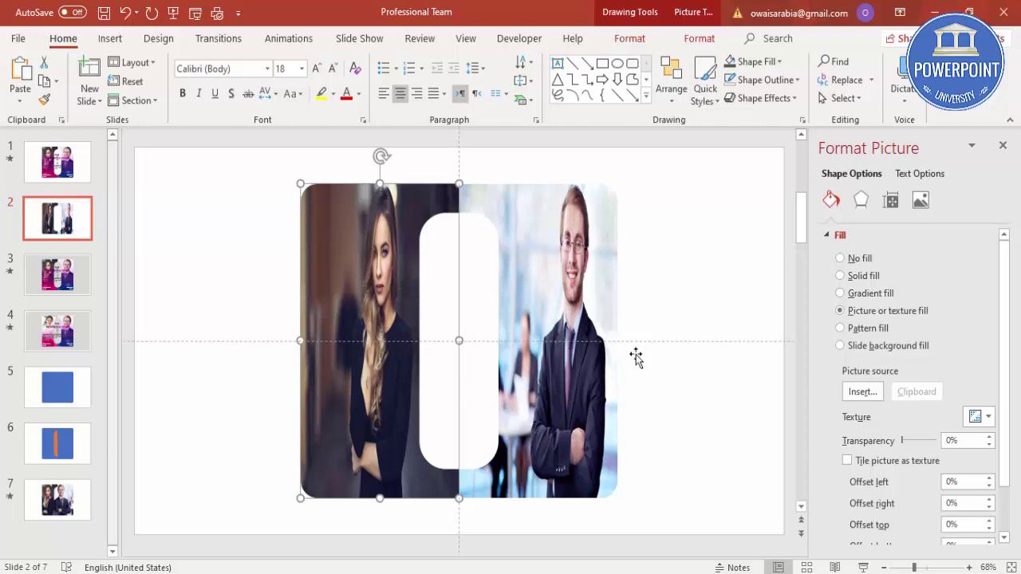
{"action": "scroll", "coordinate": [958, 479], "scroll_direction": "down", "scroll_amount": 2}
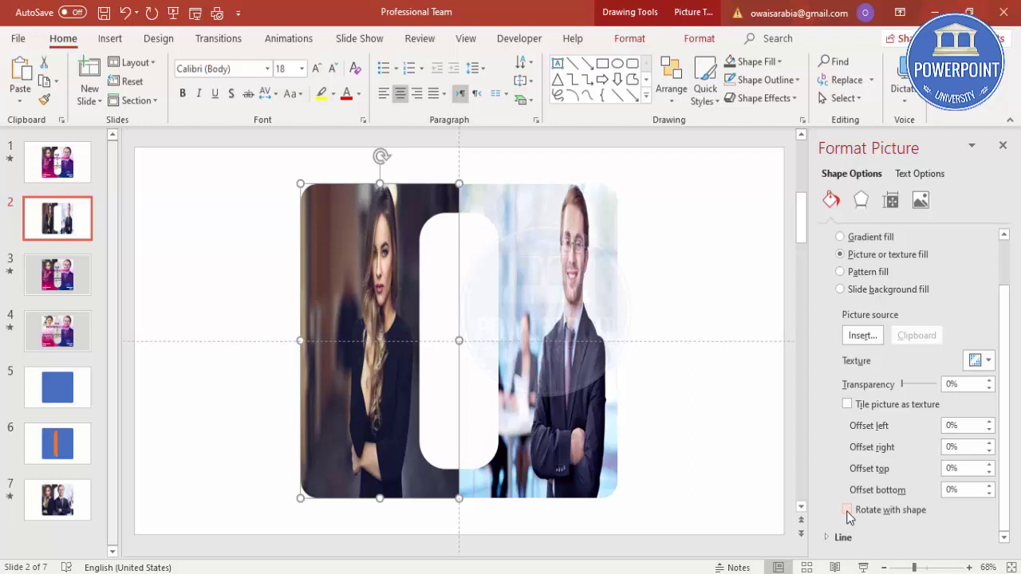
{"action": "left_click", "coordinate": [988, 430]}
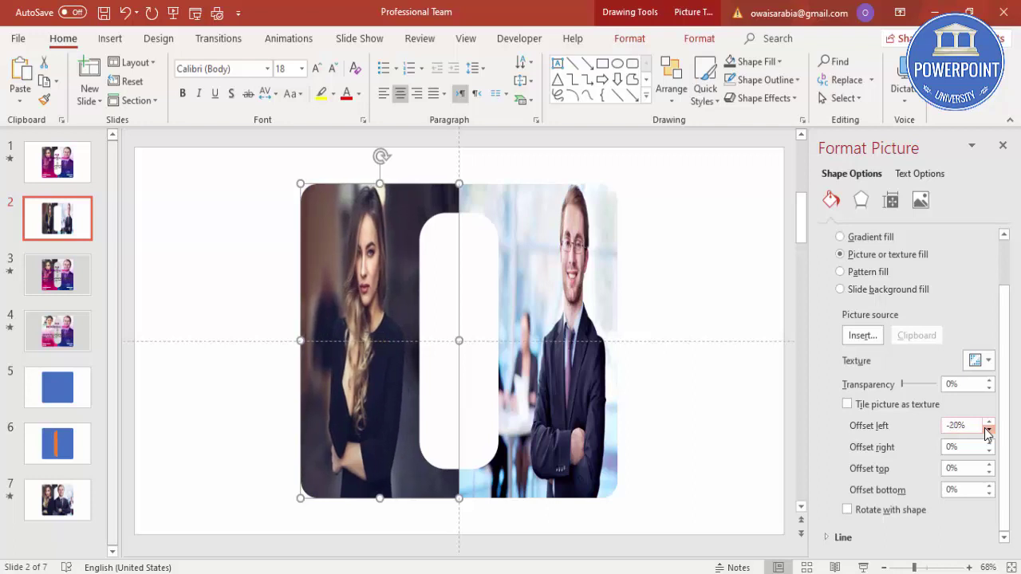
{"action": "left_click_drag", "start_coordinate": [989, 430], "coordinate": [991, 453]}
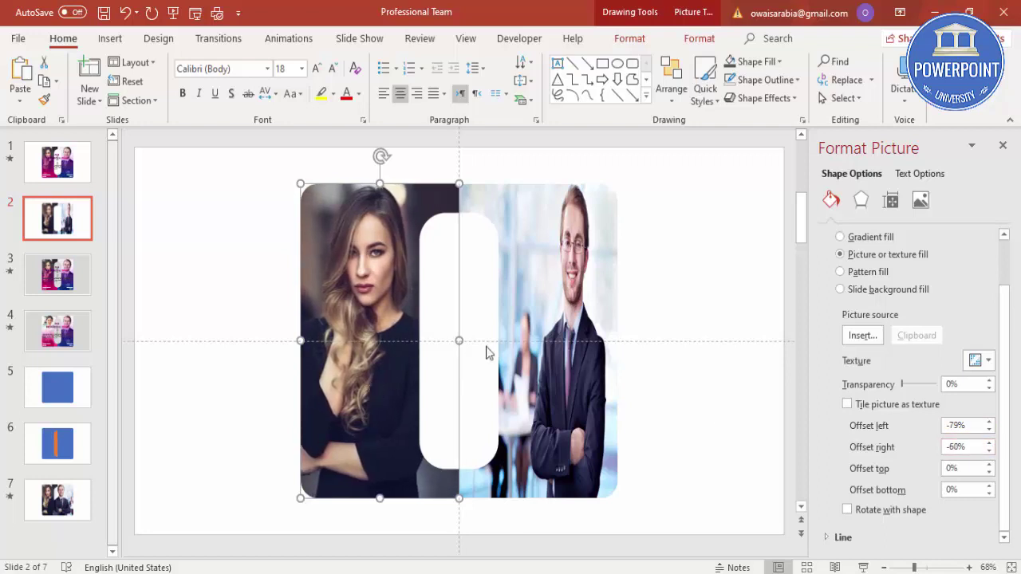
- Turn off Rotate with shape for the right half's picture and set its left offset to -6%
{"action": "left_click", "coordinate": [563, 317]}
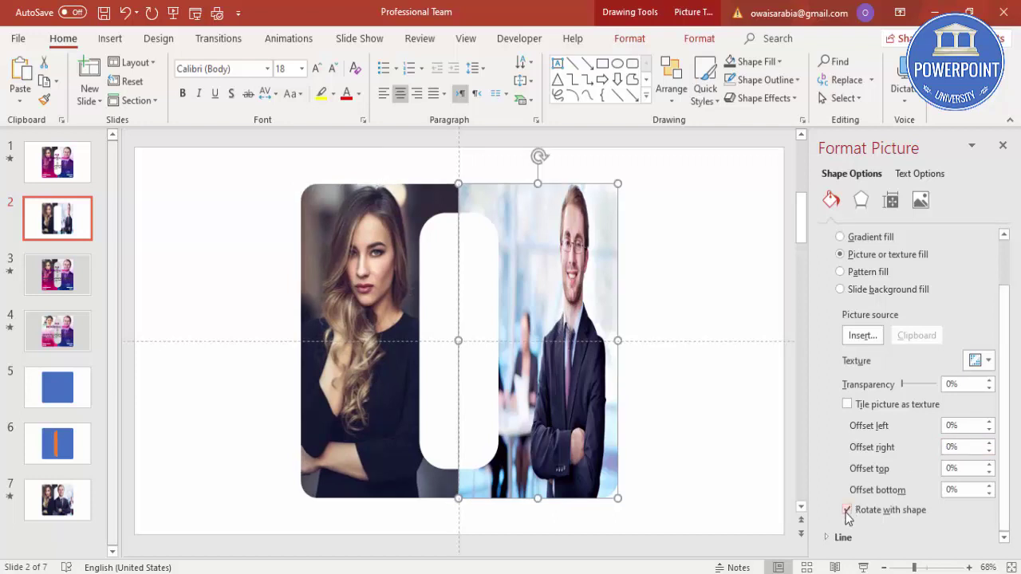
{"action": "left_click", "coordinate": [847, 512]}
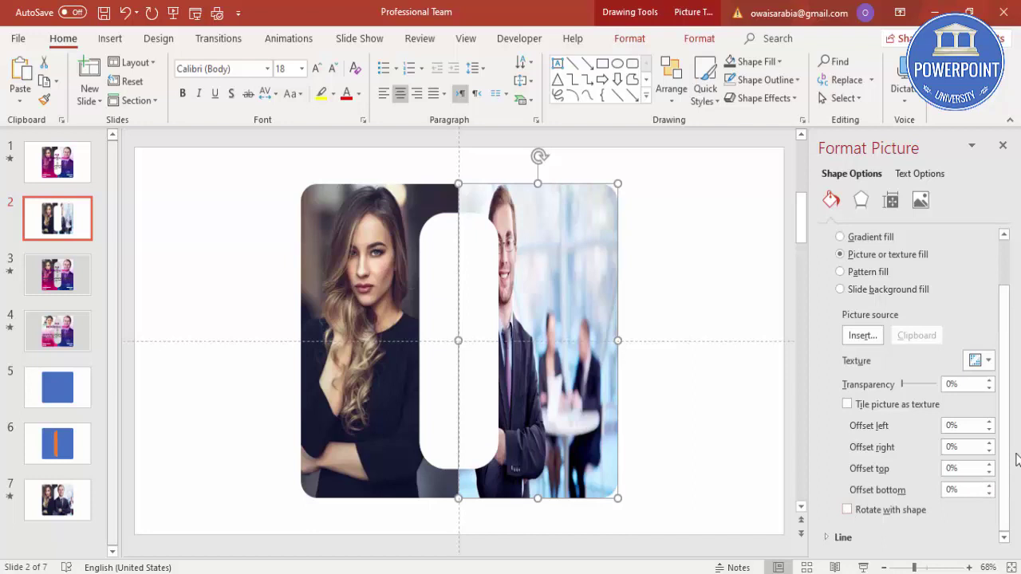
{"action": "left_click", "coordinate": [990, 424]}
{"action": "left_click", "coordinate": [990, 424]}
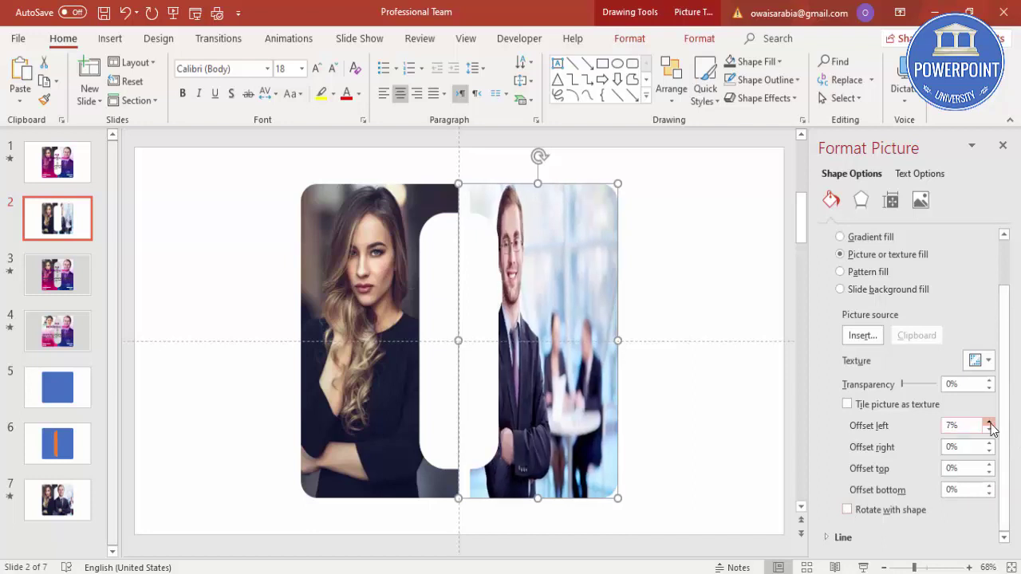
{"action": "left_click", "coordinate": [990, 424]}
{"action": "left_click", "coordinate": [990, 430]}
{"action": "left_click", "coordinate": [990, 430]}
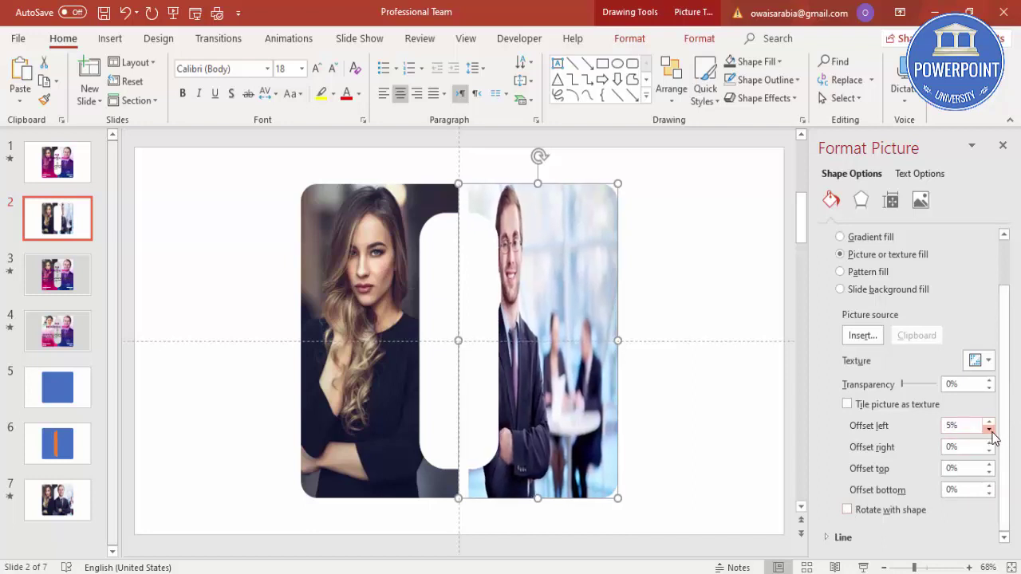
{"action": "left_click", "coordinate": [990, 430]}
{"action": "left_click", "coordinate": [990, 430]}
- Lower the right offset of the right half's picture to just beyond -99% so the man fills the shape in natural proportions
{"action": "left_click", "coordinate": [990, 443]}
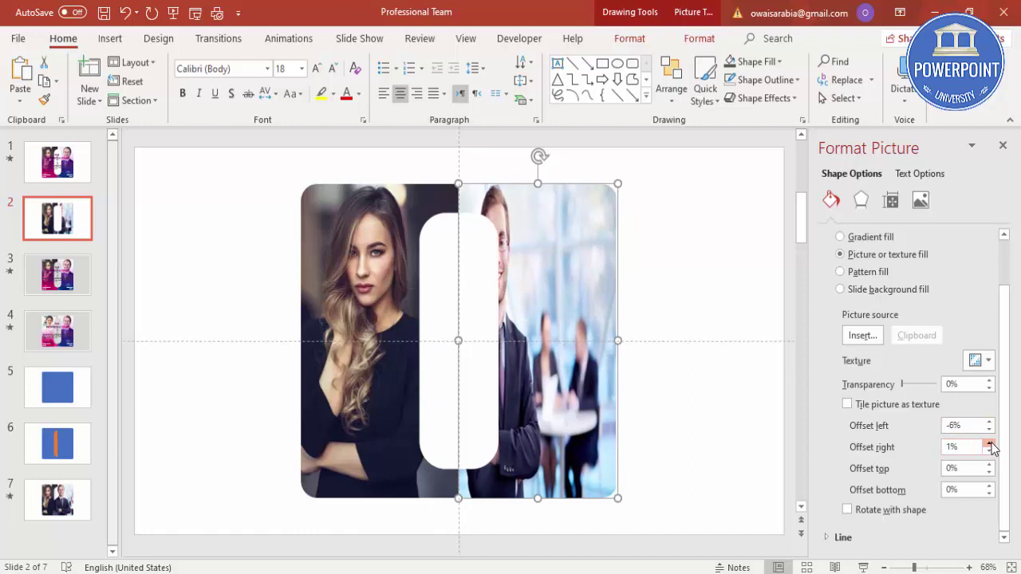
{"action": "left_click", "coordinate": [990, 443]}
{"action": "left_click", "coordinate": [989, 451]}
{"action": "left_click", "coordinate": [990, 452]}
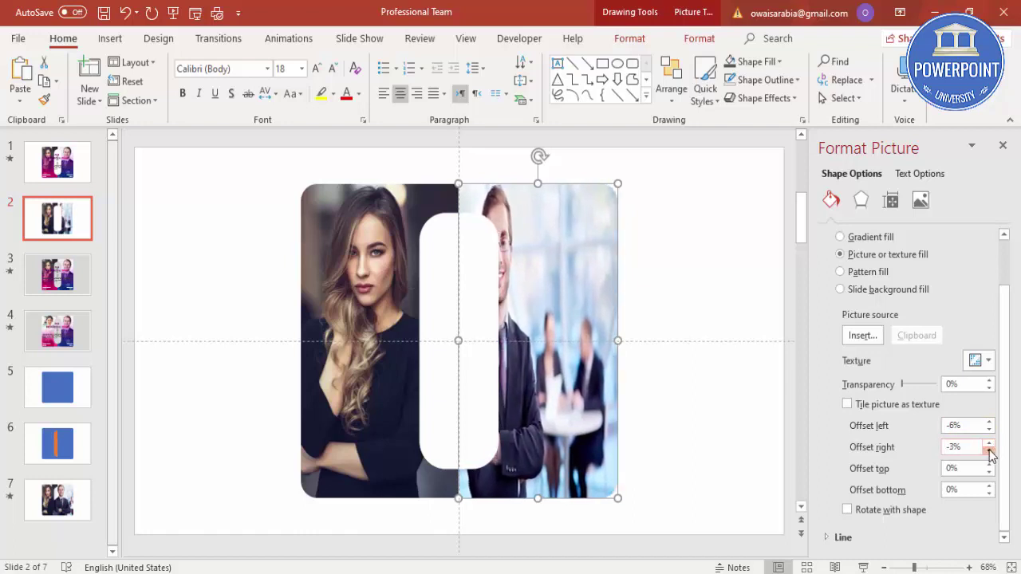
{"action": "left_click", "coordinate": [989, 452]}
{"action": "left_click", "coordinate": [990, 452]}
{"action": "left_click", "coordinate": [990, 452]}
{"action": "left_click", "coordinate": [990, 451]}
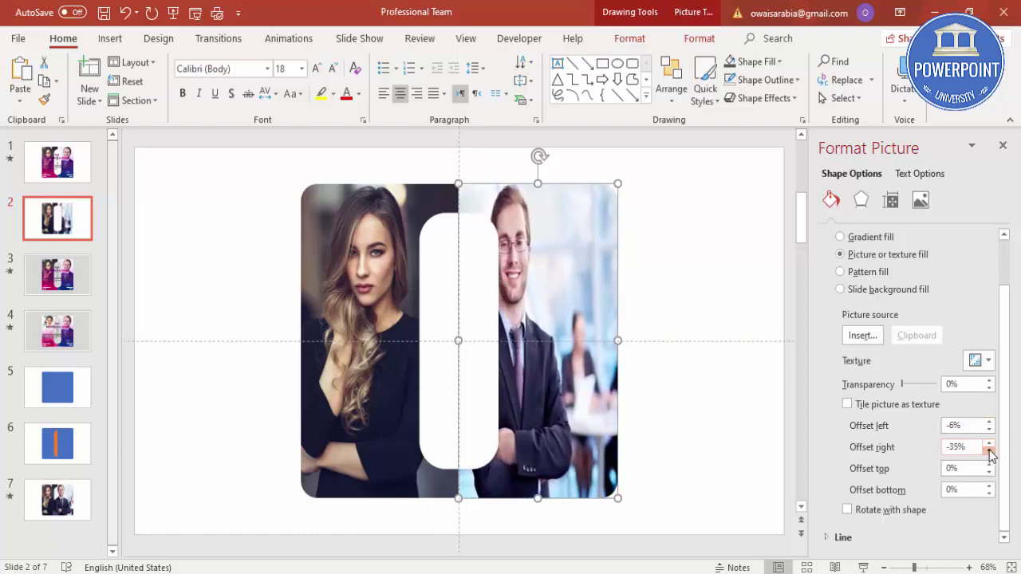
{"action": "left_click", "coordinate": [990, 451]}
{"action": "left_click", "coordinate": [990, 451]}
{"action": "left_click", "coordinate": [990, 452]}
{"action": "left_click", "coordinate": [990, 452]}
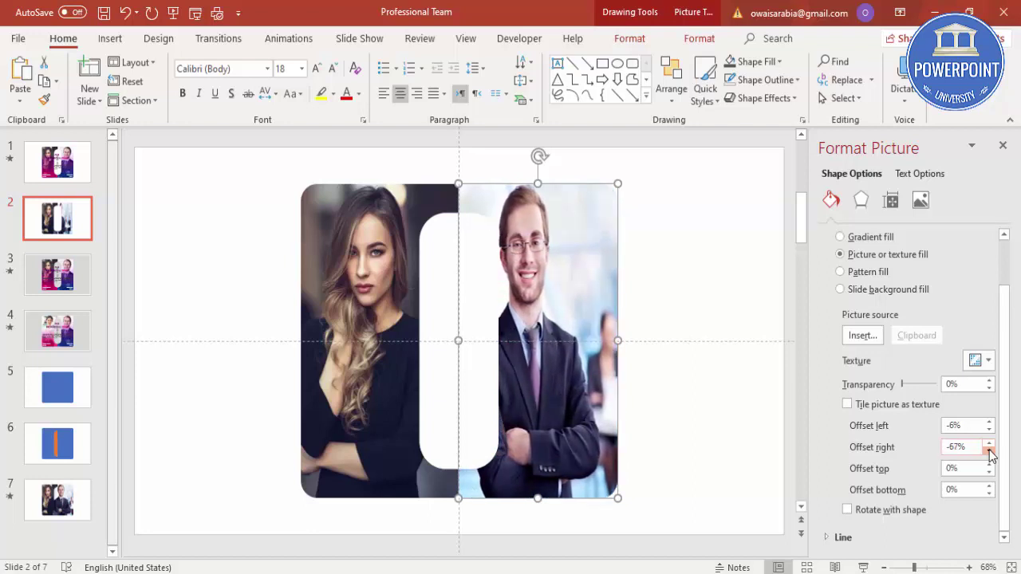
{"action": "left_click", "coordinate": [990, 452]}
{"action": "left_click", "coordinate": [990, 451]}
{"action": "left_click", "coordinate": [990, 452]}
{"action": "left_click", "coordinate": [990, 451]}
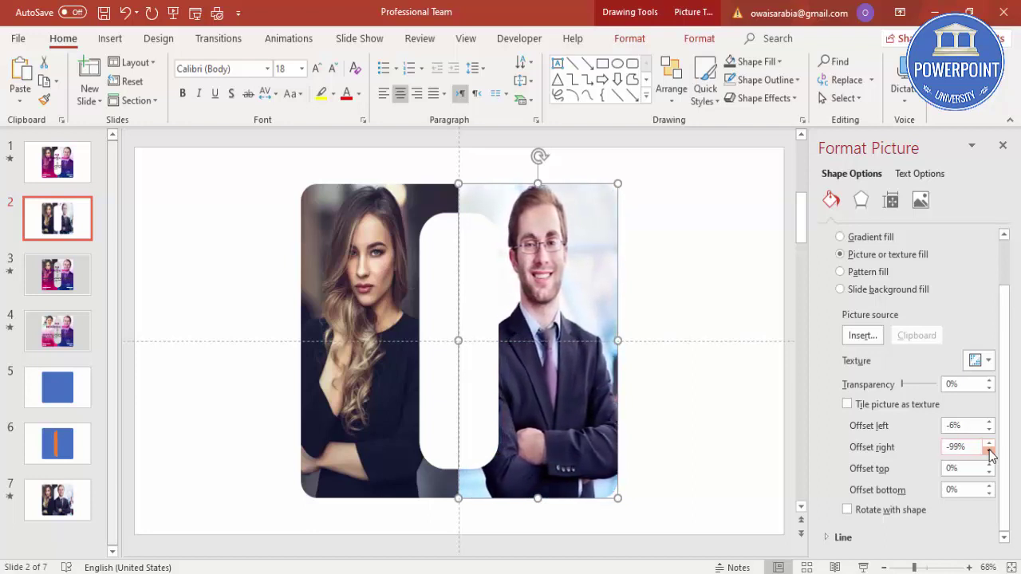
{"action": "left_click", "coordinate": [990, 451]}
{"action": "left_click", "coordinate": [689, 272]}
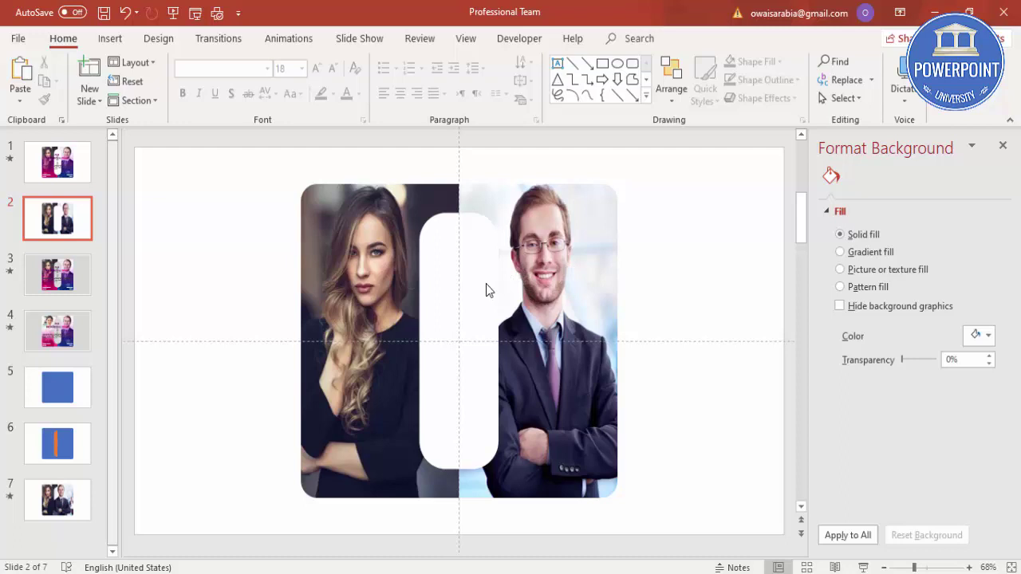
- Show the Animation Pane and add a Lines motion path to the left half with the woman's portrait
{"action": "left_click", "coordinate": [383, 275]}
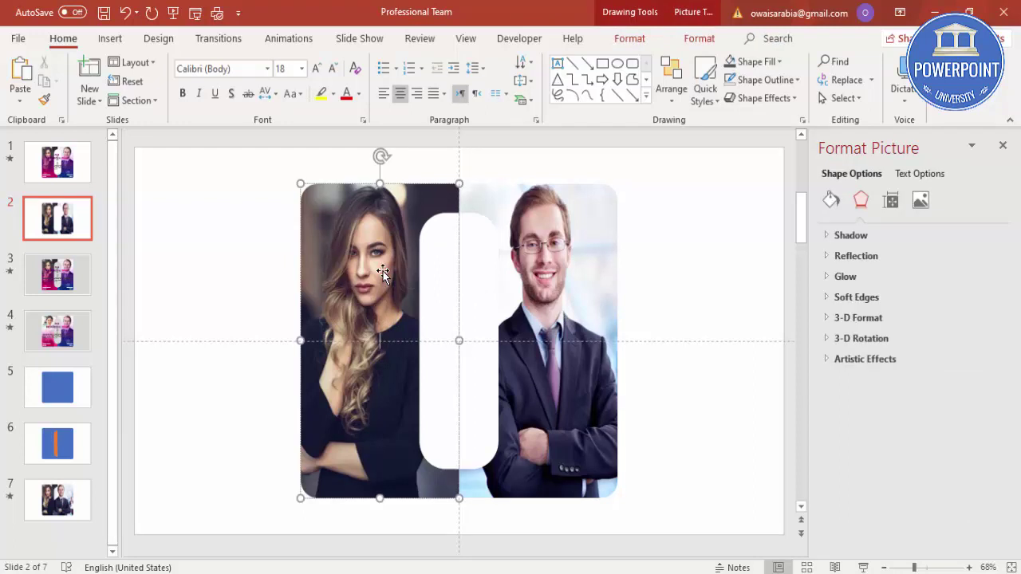
{"action": "left_click", "coordinate": [1003, 144]}
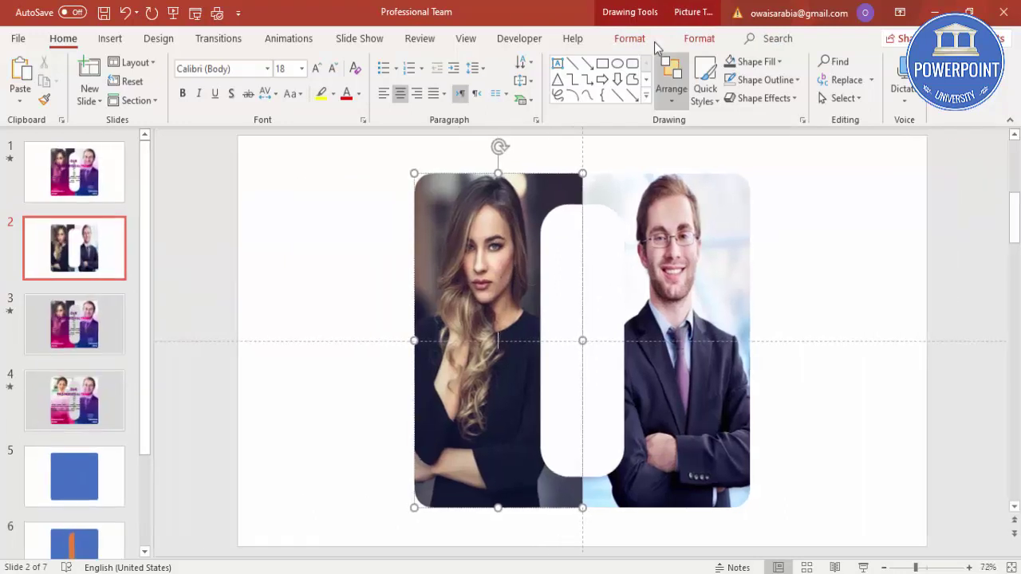
{"action": "left_click", "coordinate": [303, 40]}
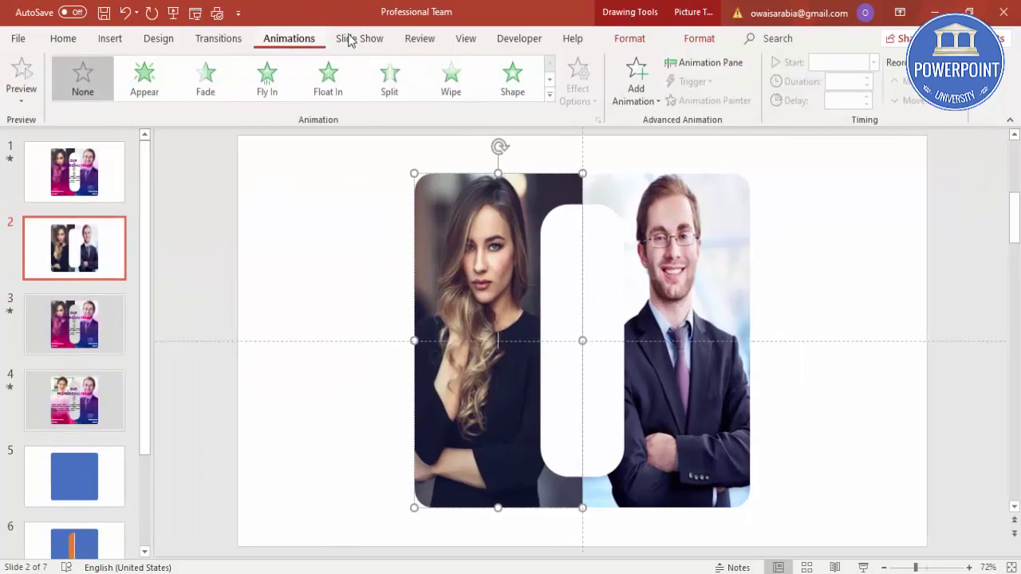
{"action": "left_click", "coordinate": [708, 64]}
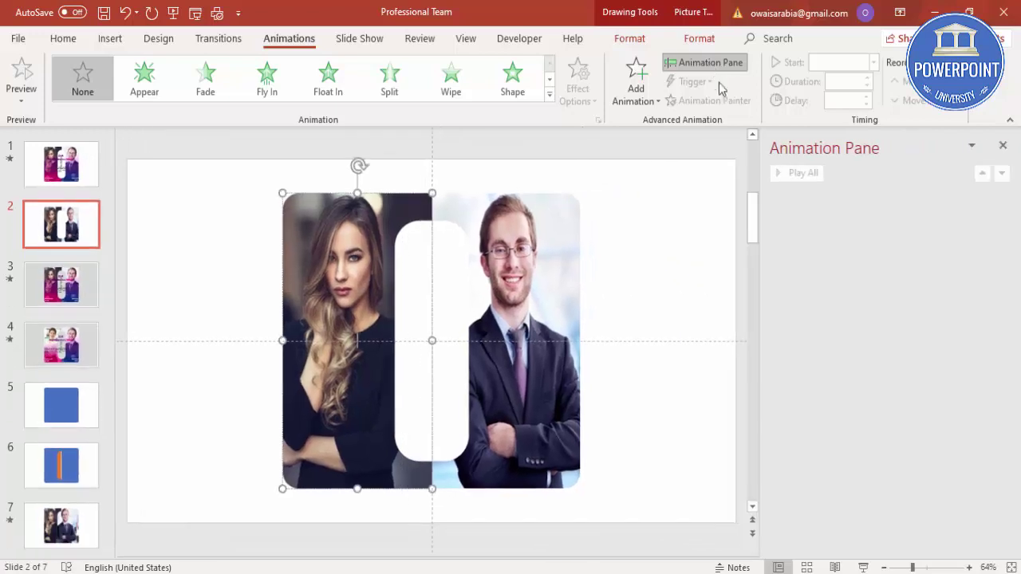
{"action": "left_click", "coordinate": [636, 99]}
{"action": "scroll", "coordinate": [710, 300], "scroll_direction": "down", "scroll_amount": 3}
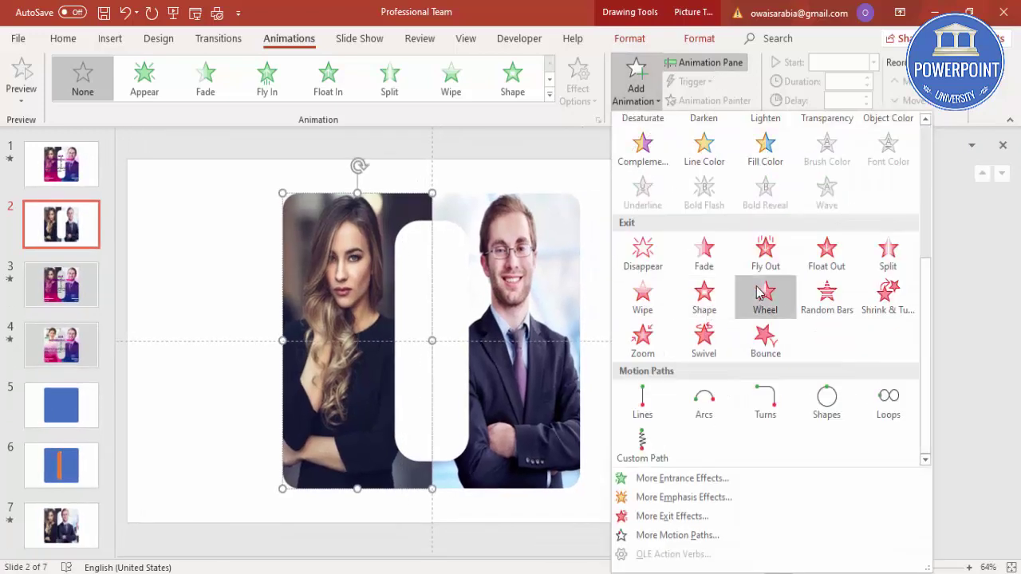
{"action": "left_click", "coordinate": [648, 410]}
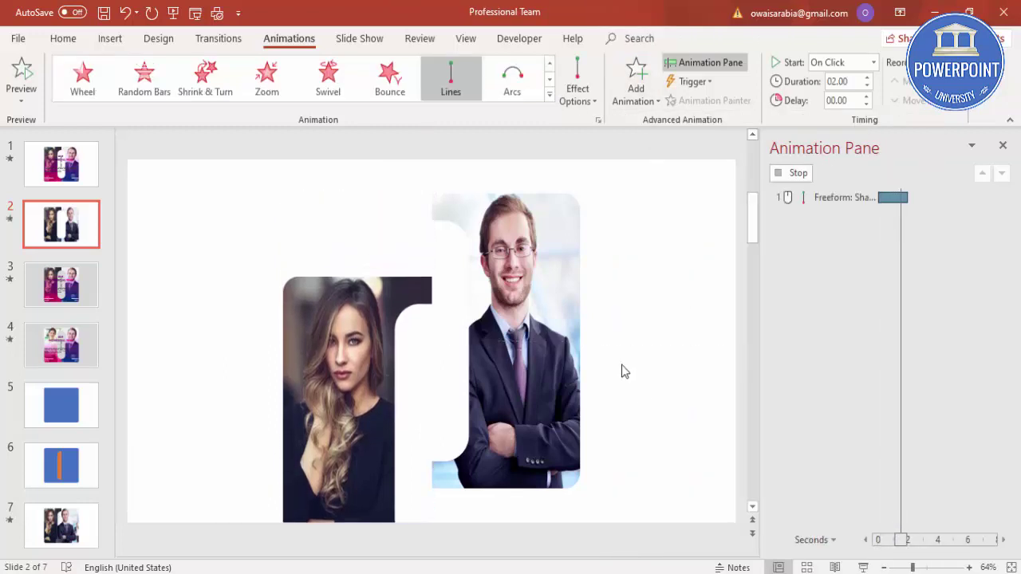
- Redirect the left half's motion path to end horizontally outward beyond its left edge, and preview the animation
{"action": "scroll", "coordinate": [390, 410], "scroll_direction": "down", "scroll_amount": 1}
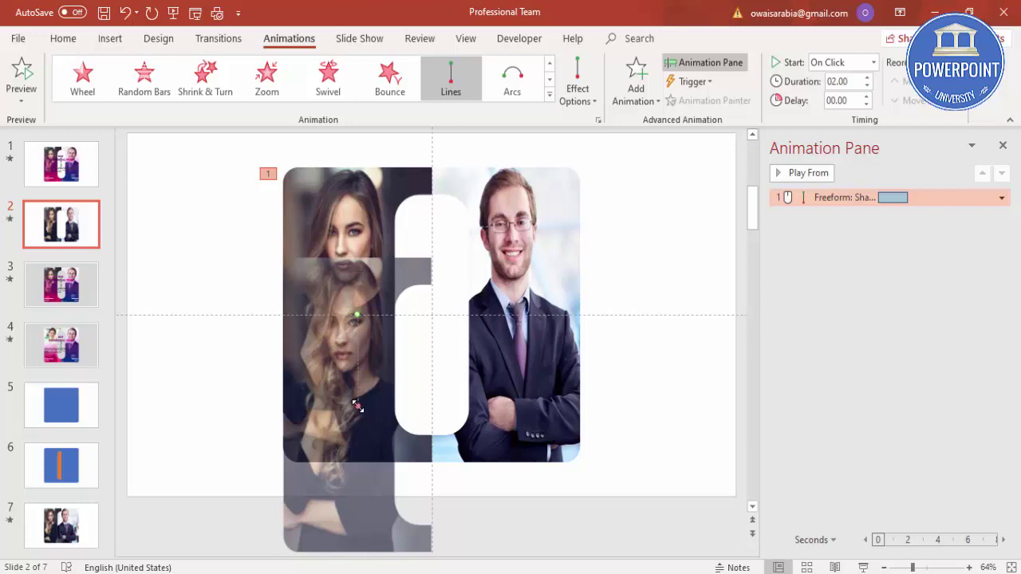
{"action": "left_click_drag", "start_coordinate": [357, 406], "coordinate": [226, 313]}
{"action": "scroll", "coordinate": [491, 337], "scroll_direction": "up", "scroll_amount": 1}
{"action": "left_click", "coordinate": [641, 304]}
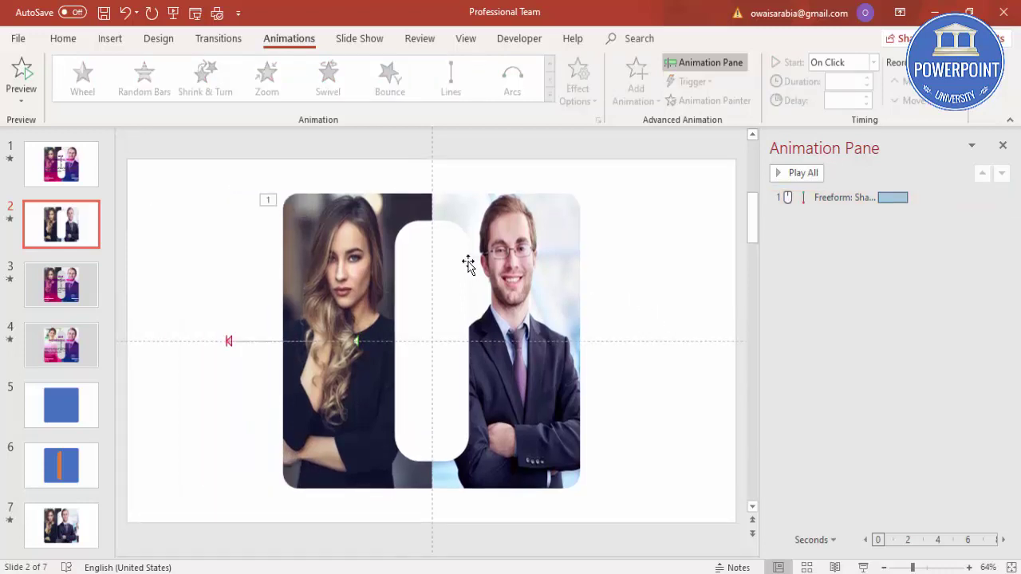
{"action": "left_click", "coordinate": [794, 175]}
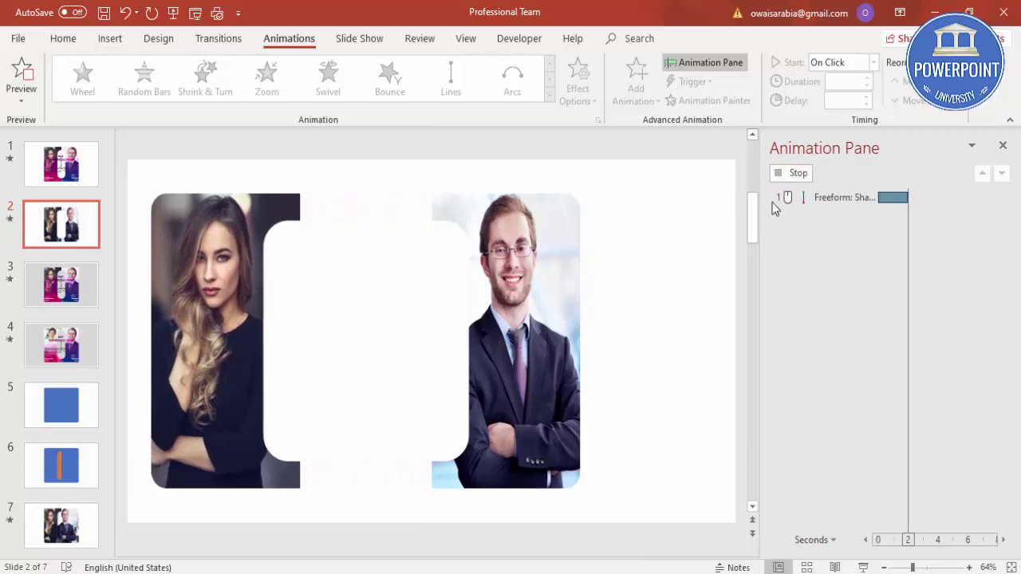
- Set the left half's motion path to a 0.1 sec smooth start, 0 sec smooth end and 0.34 sec bounce end
{"action": "double_click", "coordinate": [785, 197]}
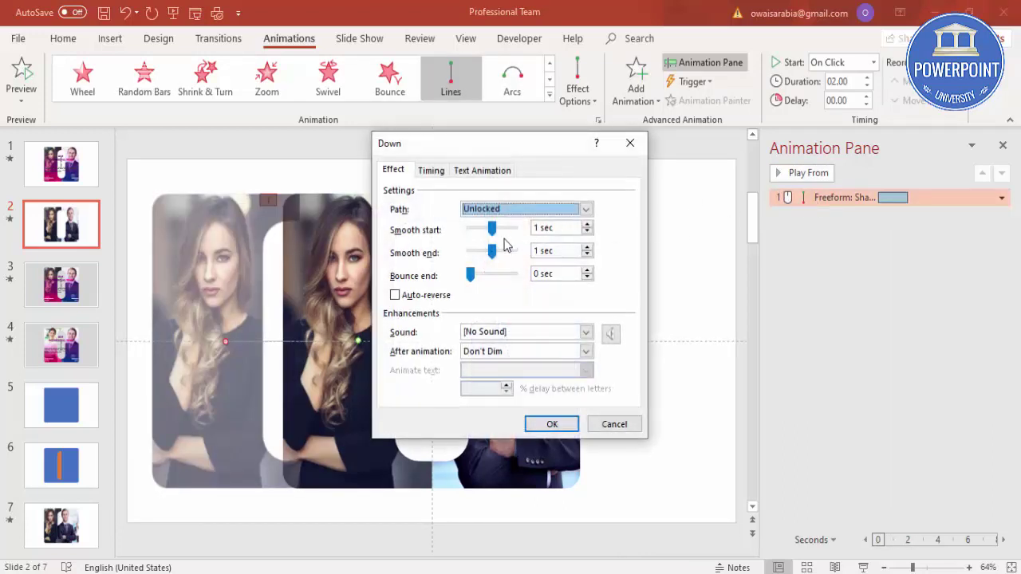
{"action": "left_click_drag", "start_coordinate": [491, 229], "coordinate": [479, 279]}
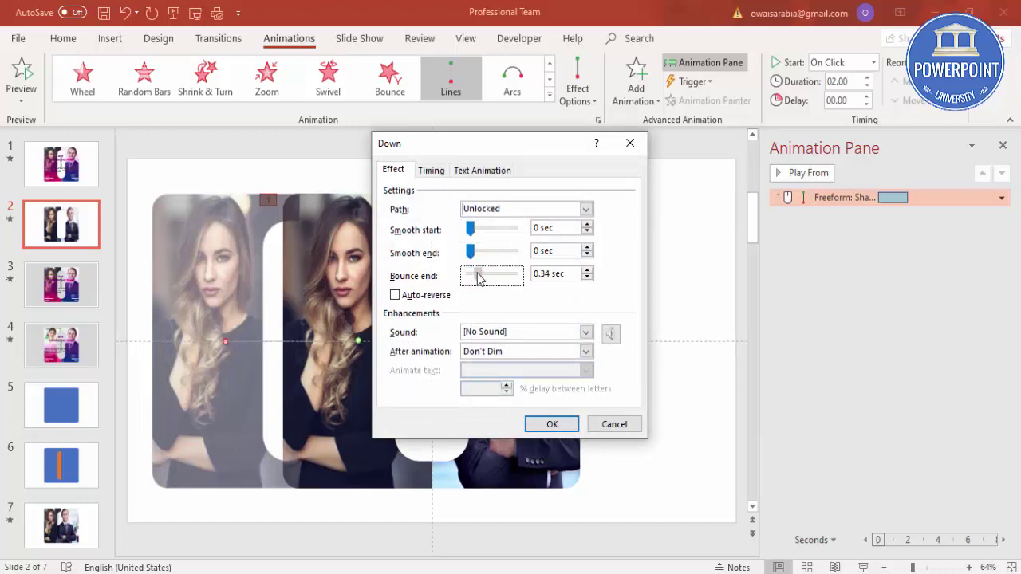
{"action": "left_click", "coordinate": [588, 225]}
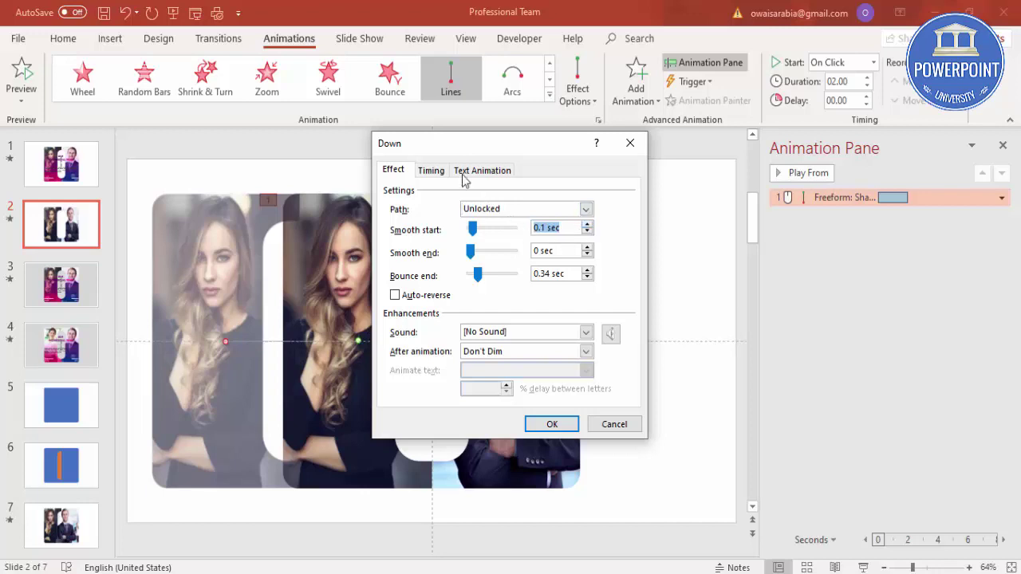
{"action": "left_click", "coordinate": [432, 171]}
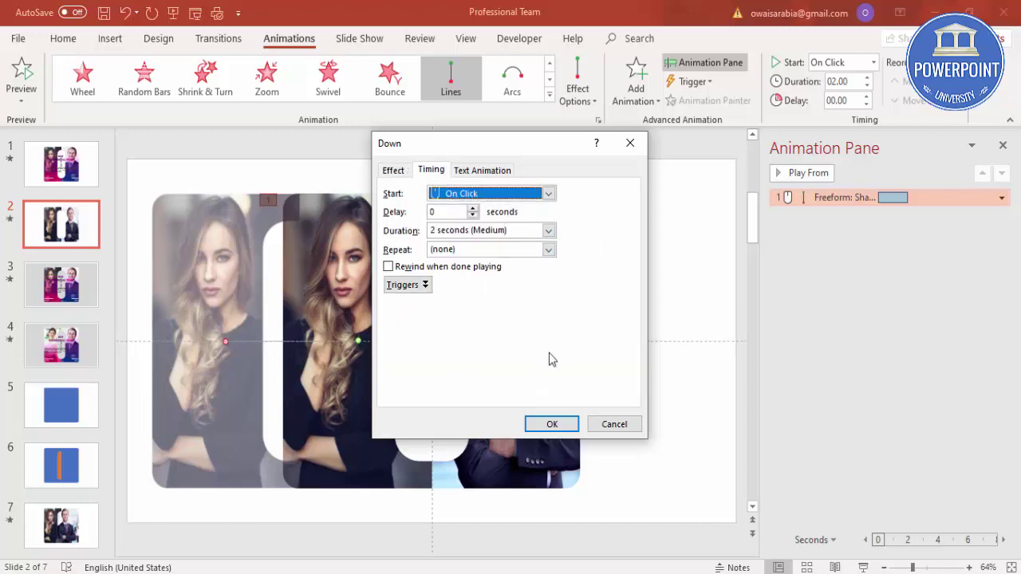
{"action": "left_click", "coordinate": [564, 430]}
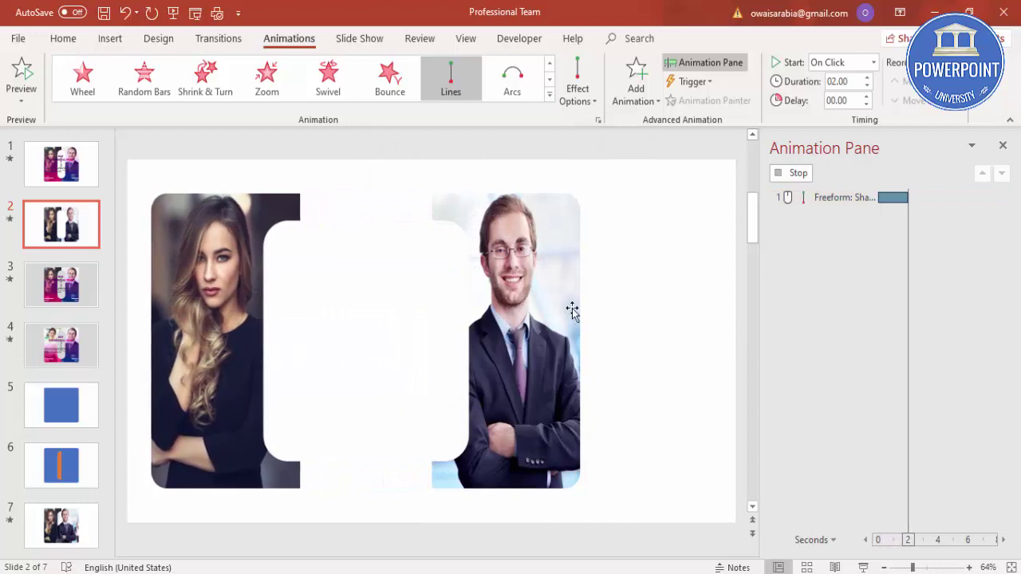
{"action": "left_click", "coordinate": [604, 210]}
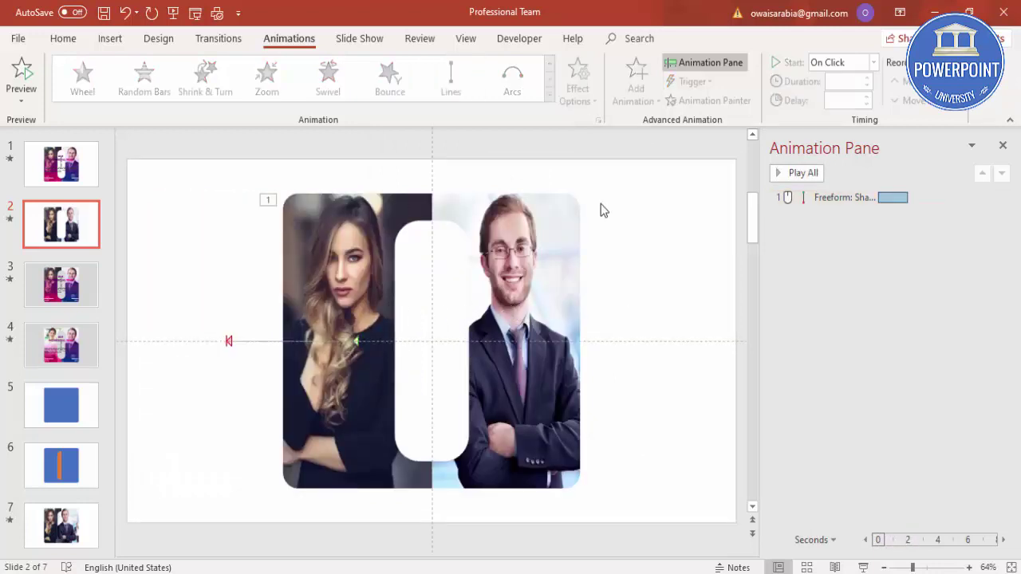
- Copy the left half's animation to the right half with Animation Painter and redirect its path horizontally outward to the right
{"action": "left_click", "coordinate": [363, 226]}
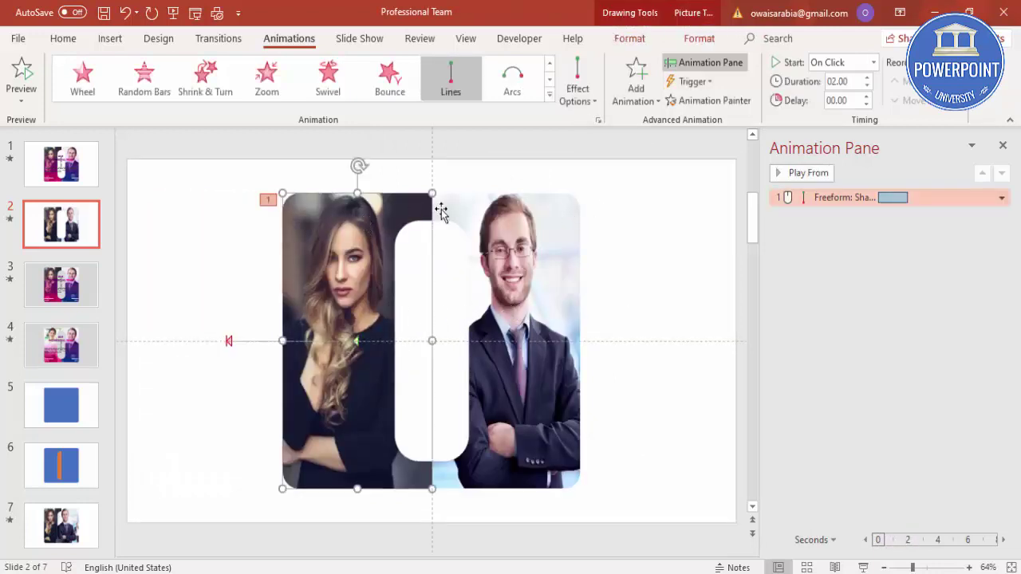
{"action": "left_click", "coordinate": [713, 100]}
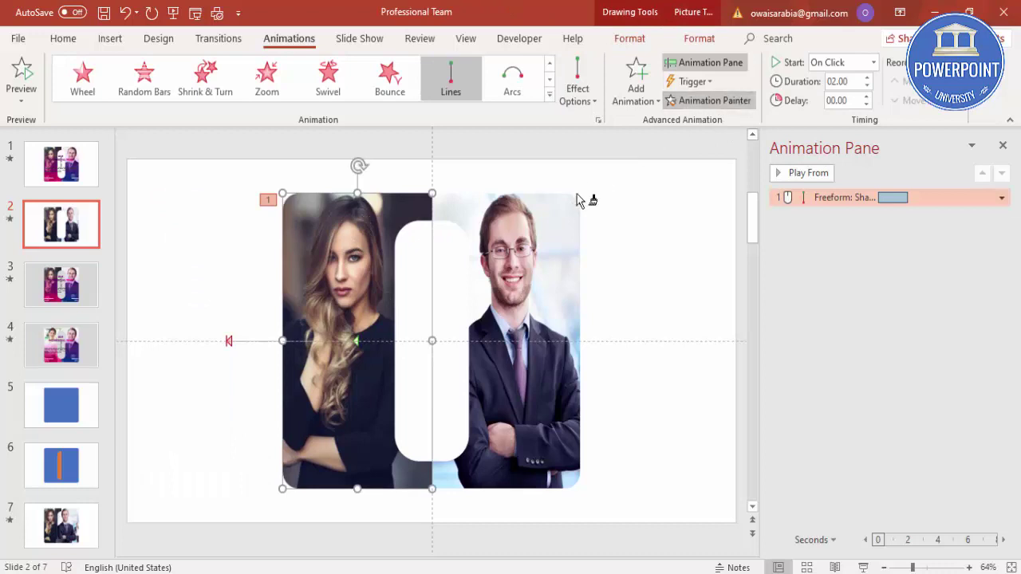
{"action": "left_click", "coordinate": [548, 230]}
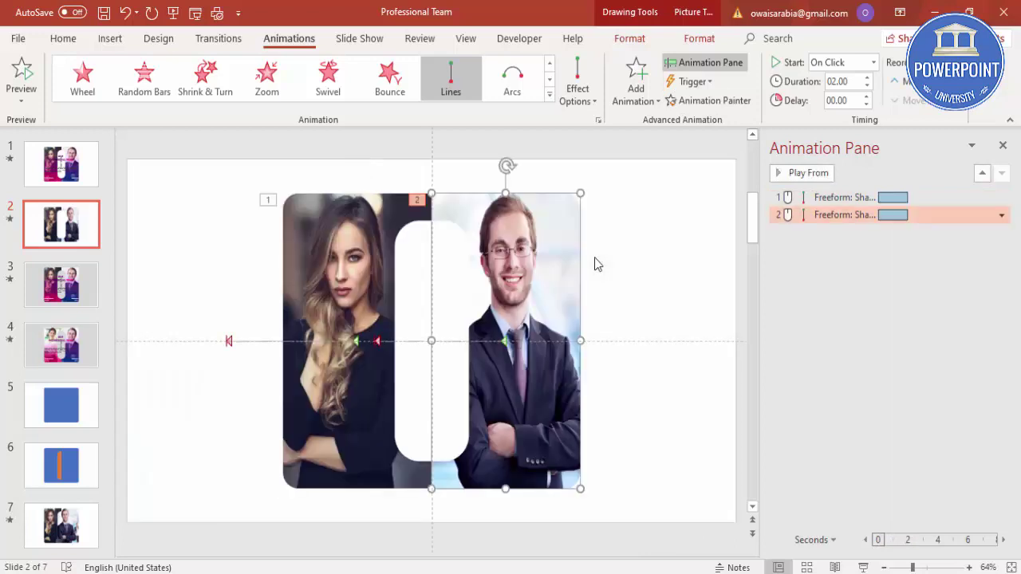
{"action": "left_click", "coordinate": [378, 339]}
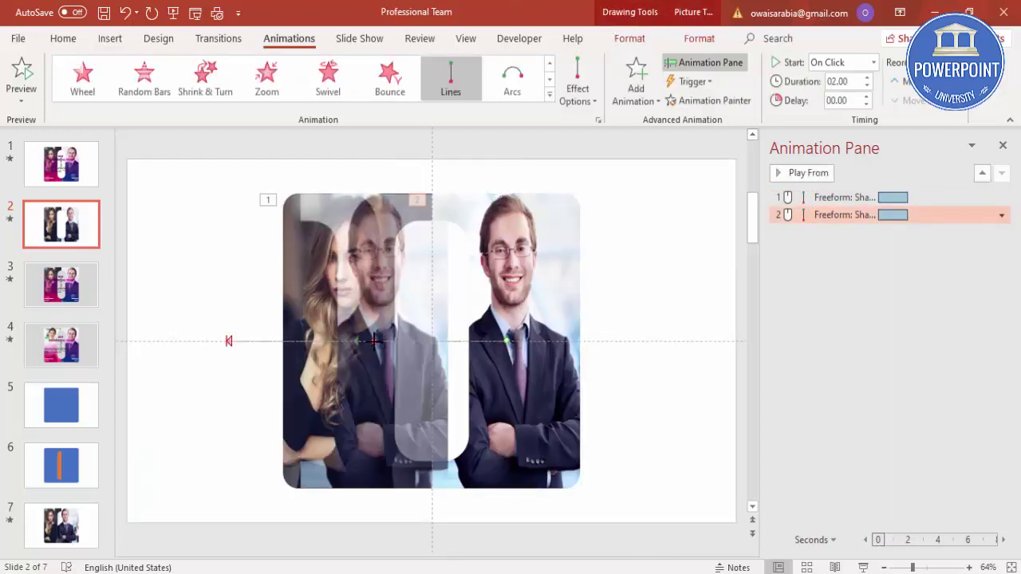
{"action": "left_click_drag", "start_coordinate": [374, 341], "coordinate": [634, 341]}
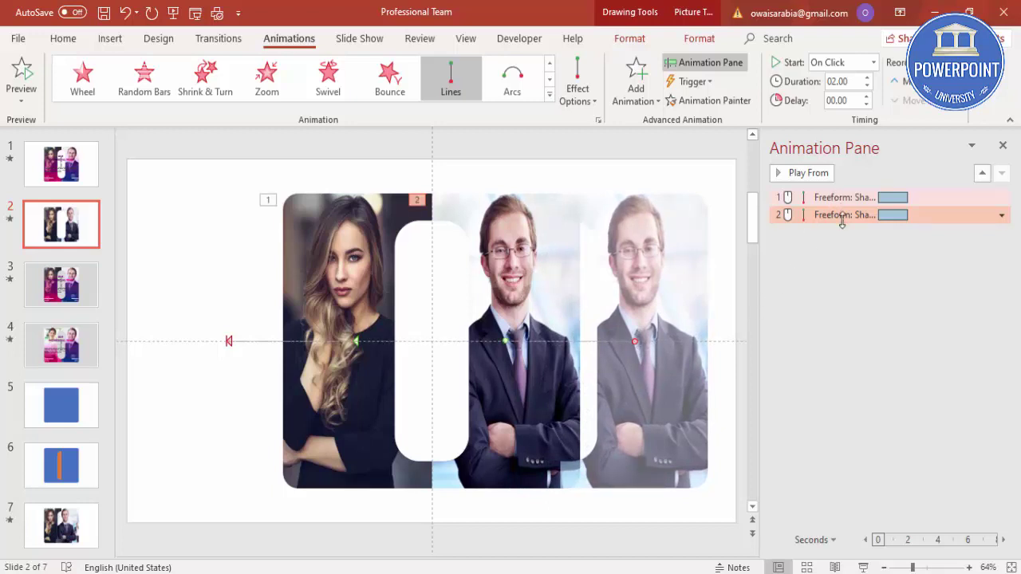
- Set the right half's animation to start With Previous and preview both halves moving apart
{"action": "left_click", "coordinate": [874, 62]}
{"action": "left_click", "coordinate": [834, 91]}
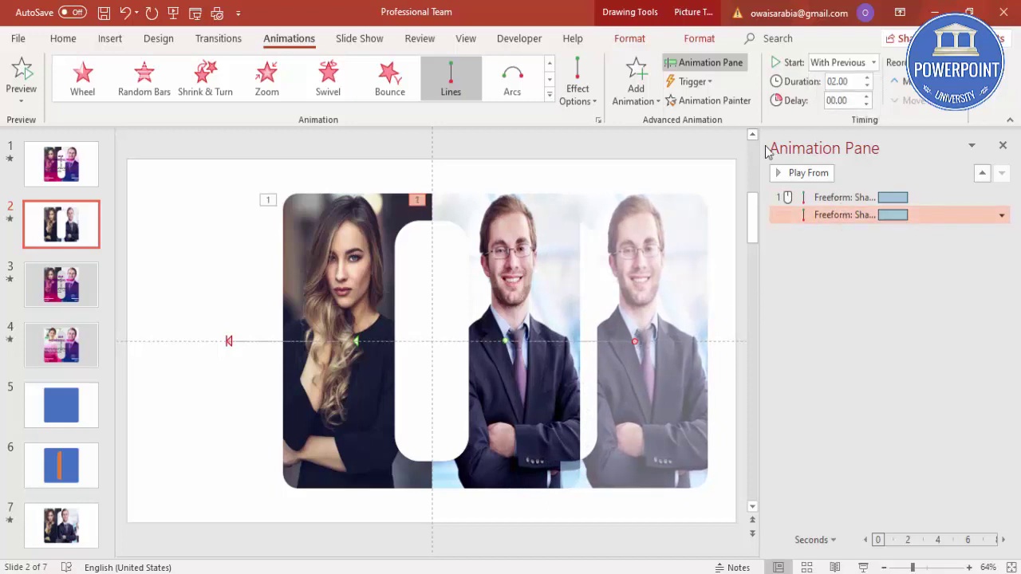
{"action": "left_click", "coordinate": [721, 147]}
{"action": "left_click", "coordinate": [783, 170]}
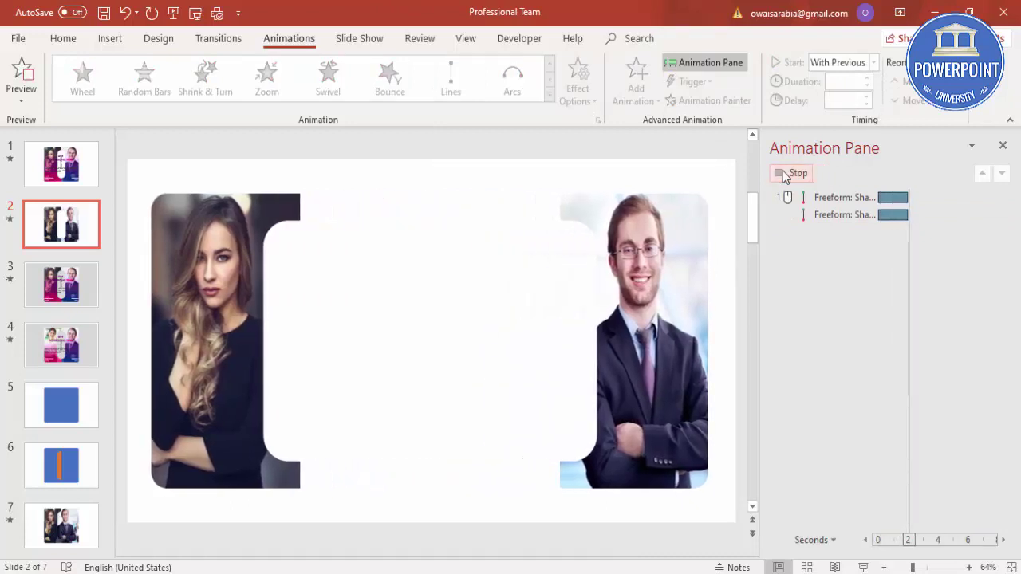
{"action": "left_click", "coordinate": [783, 171]}
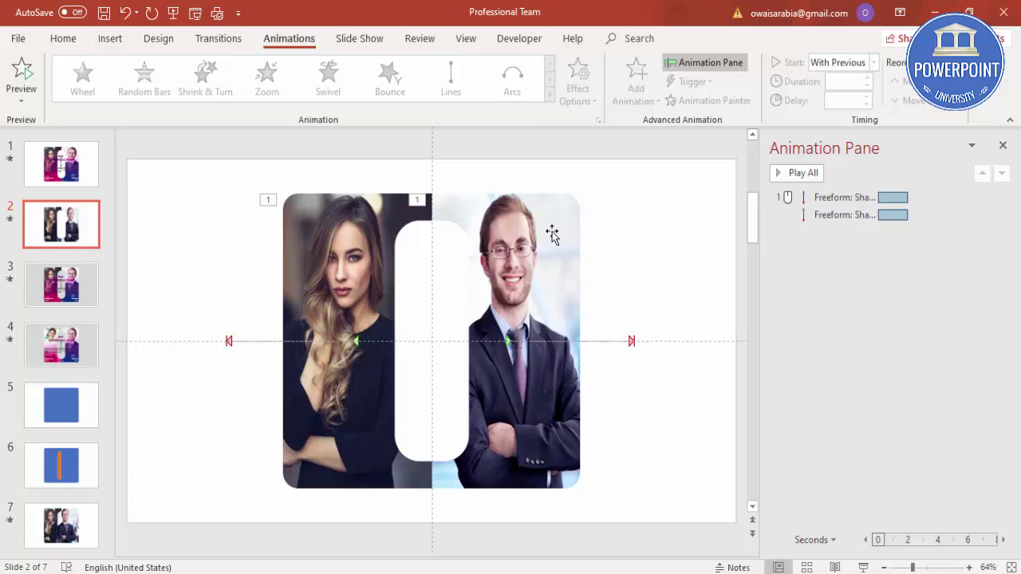
{"action": "left_click", "coordinate": [662, 384]}
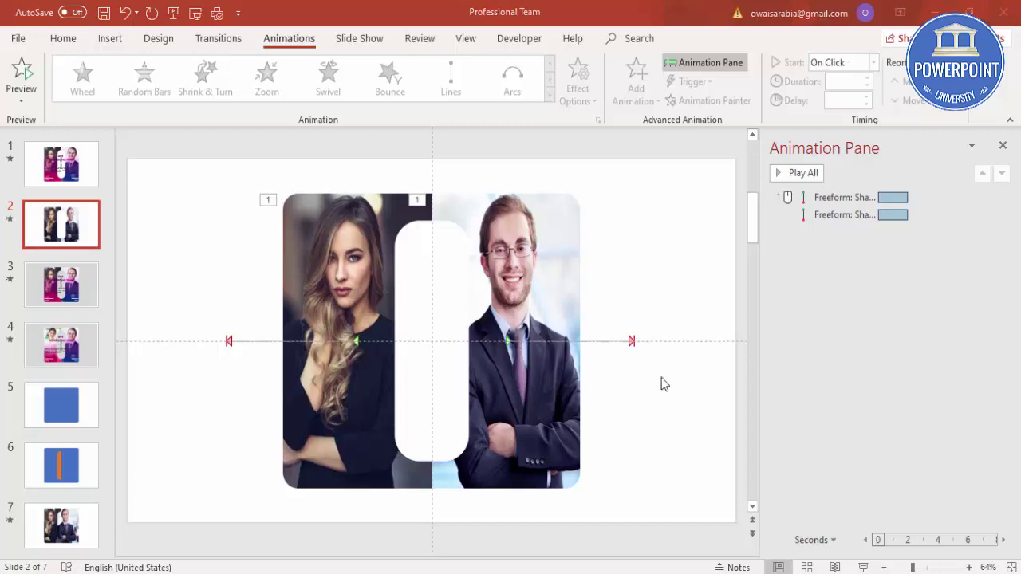
- Set the duration of both halves' motion path animations to 1 second (Fast)
{"action": "left_click", "coordinate": [821, 199]}
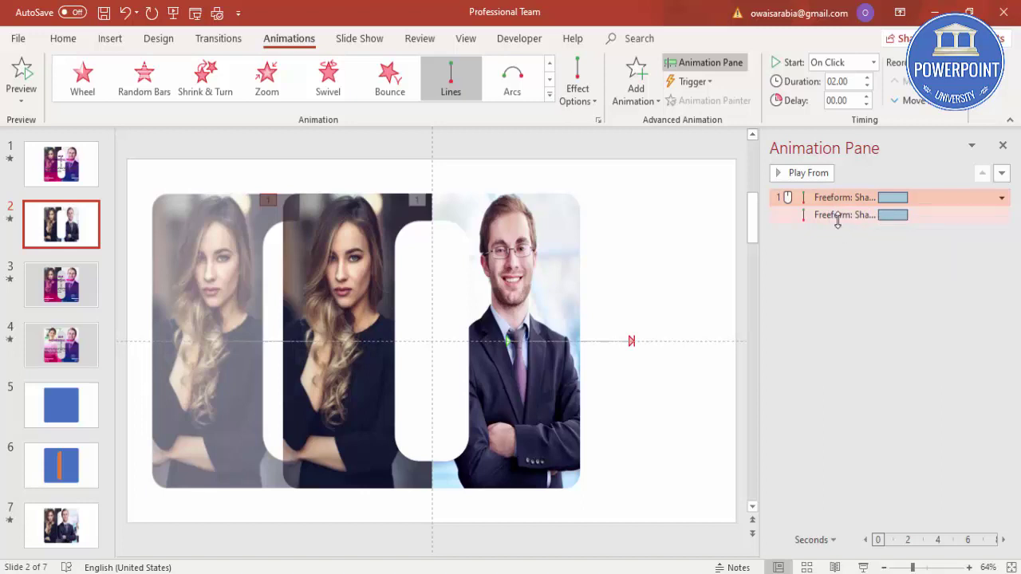
{"action": "left_click", "coordinate": [834, 216], "text": "shift"}
{"action": "left_click", "coordinate": [1001, 215]}
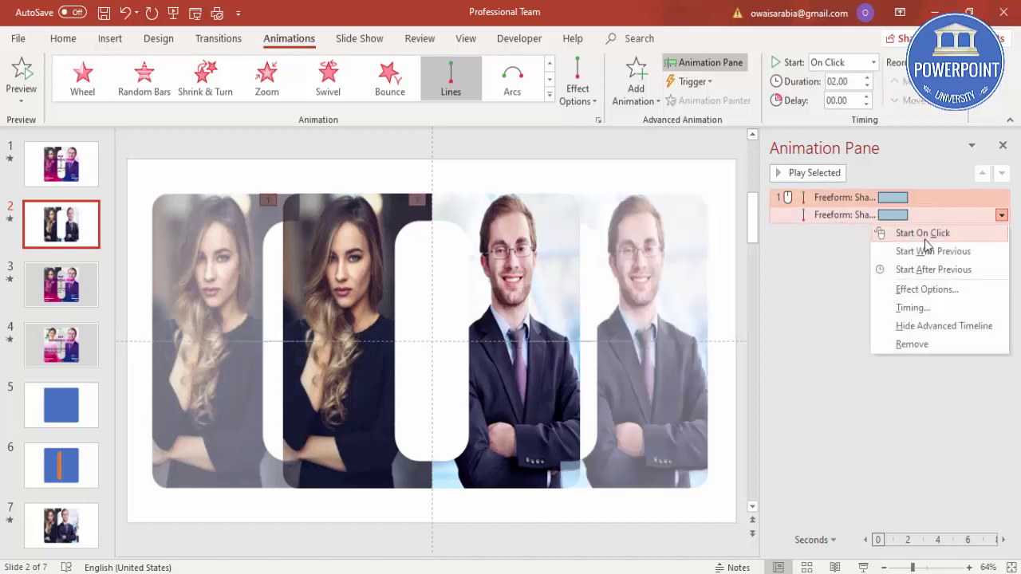
{"action": "left_click", "coordinate": [925, 291]}
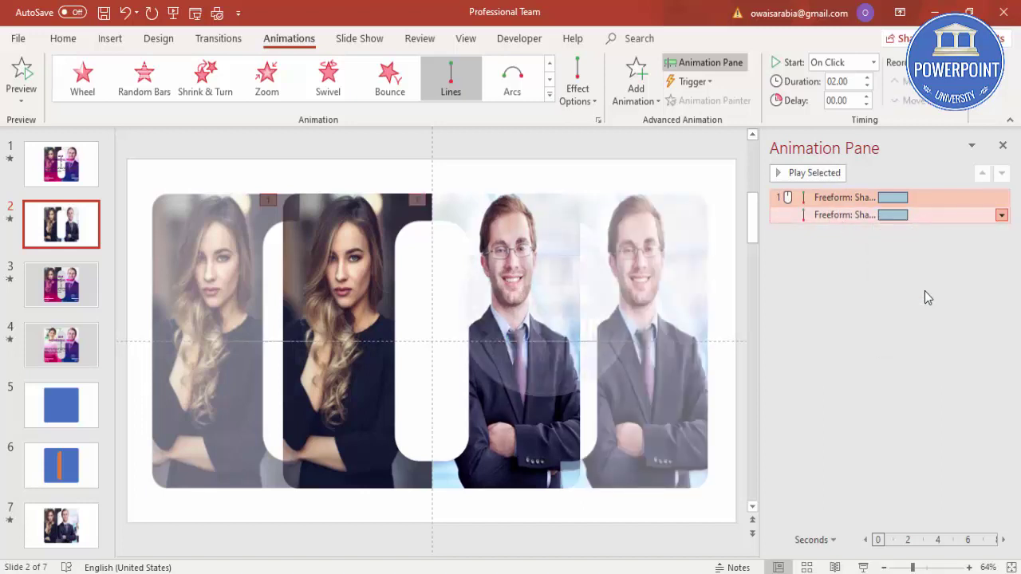
{"action": "left_click", "coordinate": [431, 171]}
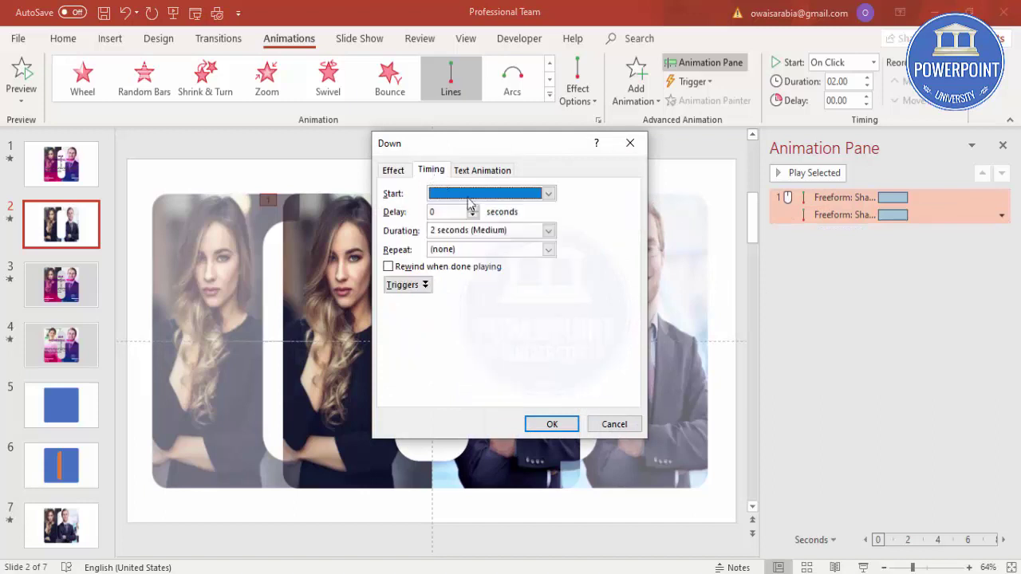
{"action": "left_click", "coordinate": [547, 230]}
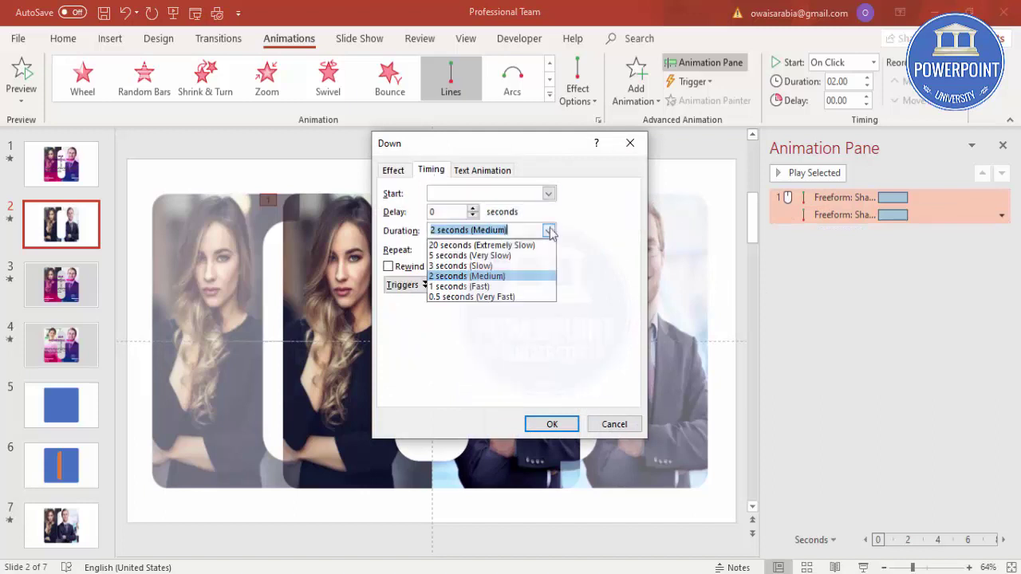
{"action": "left_click", "coordinate": [509, 285]}
{"action": "left_click", "coordinate": [558, 425]}
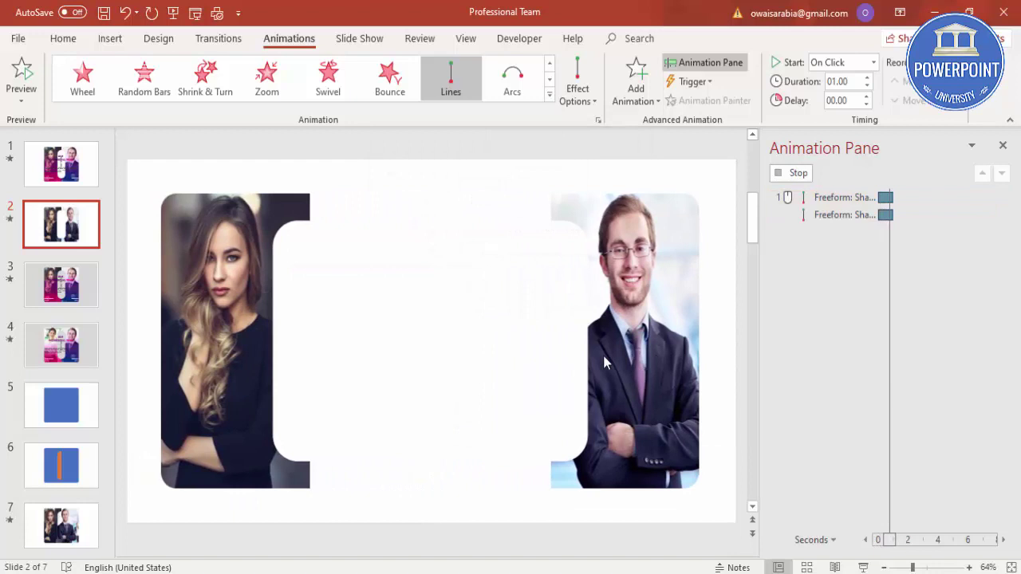
{"action": "left_click", "coordinate": [496, 170]}
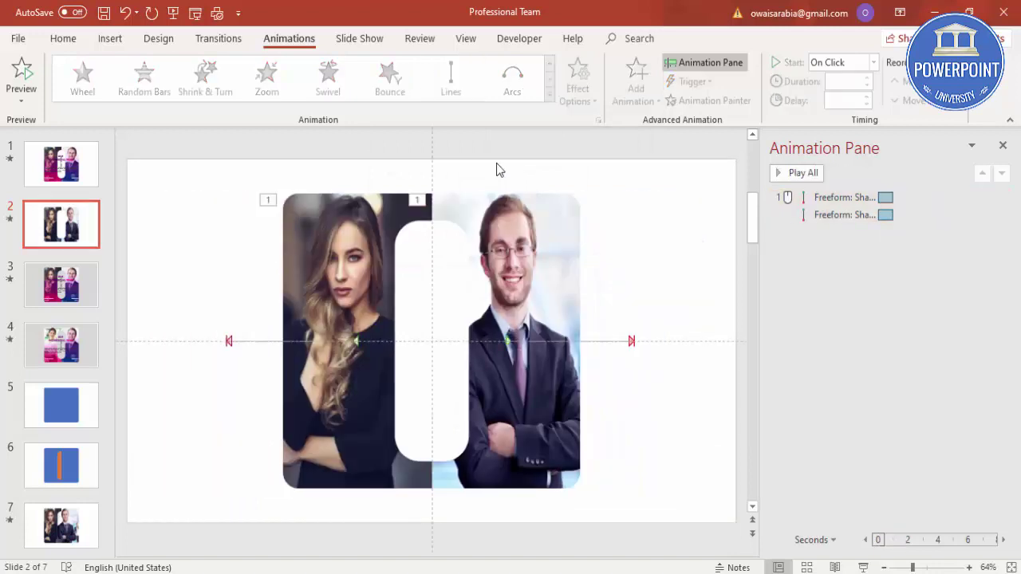
- Insert a text box across the right portrait, starting in the white notch, with the text MY PROFESSIONAL TEAM
{"action": "left_click", "coordinate": [113, 40]}
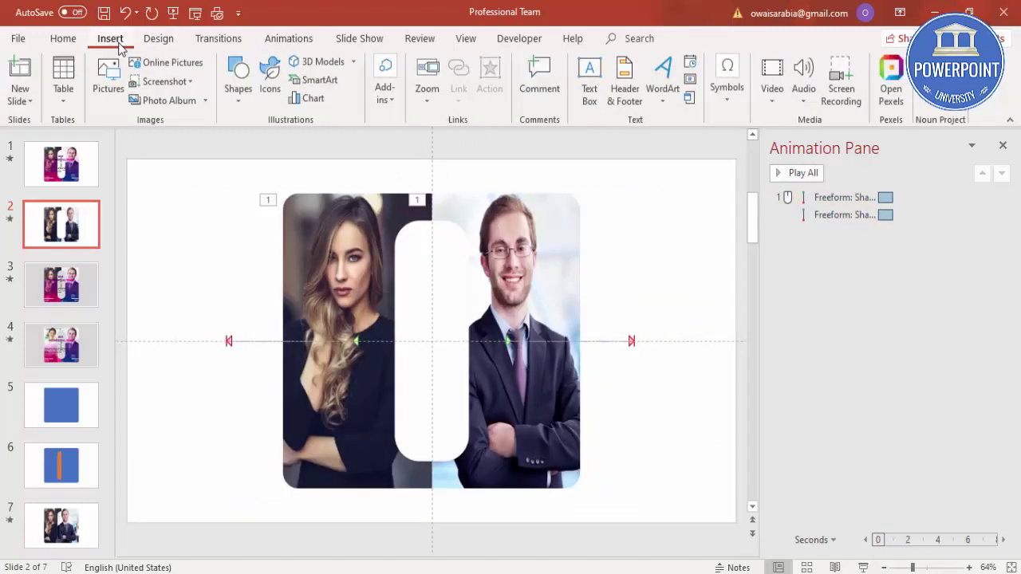
{"action": "left_click", "coordinate": [589, 81]}
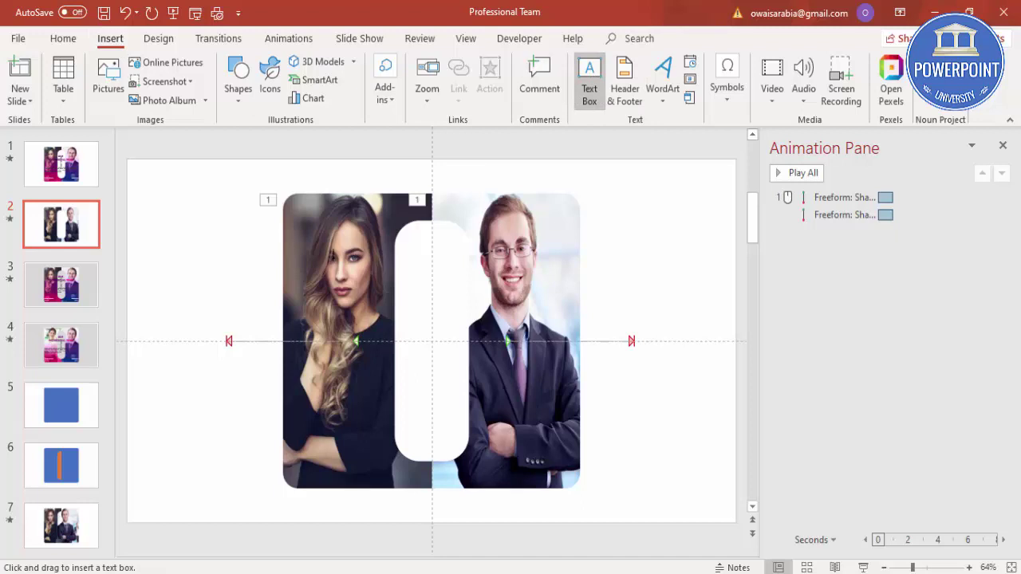
{"action": "mouse_move", "coordinate": [418, 263]}
{"action": "left_mouse_down"}
{"action": "mouse_move", "coordinate": [465, 296]}
{"action": "mouse_move", "coordinate": [719, 313]}
{"action": "left_mouse_up"}
{"action": "type", "text": "M"}
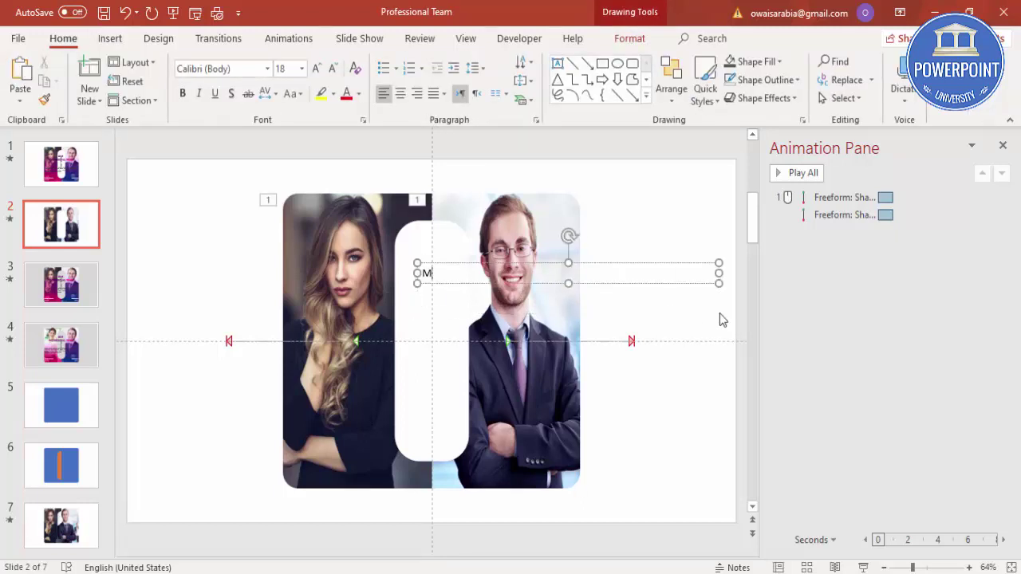
{"action": "type", "text": "Y PROFESSIONAL TEAM"}
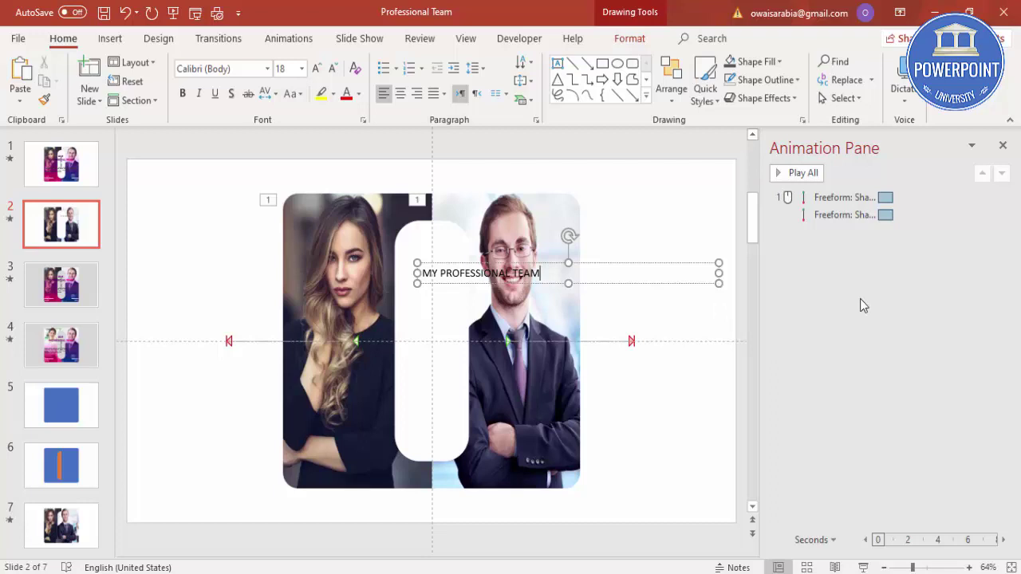
- Change the title's first word from MY to OUR and set the whole title's font to Century Gothic
{"action": "double_click", "coordinate": [430, 272]}
{"action": "type", "text": "OUR"}
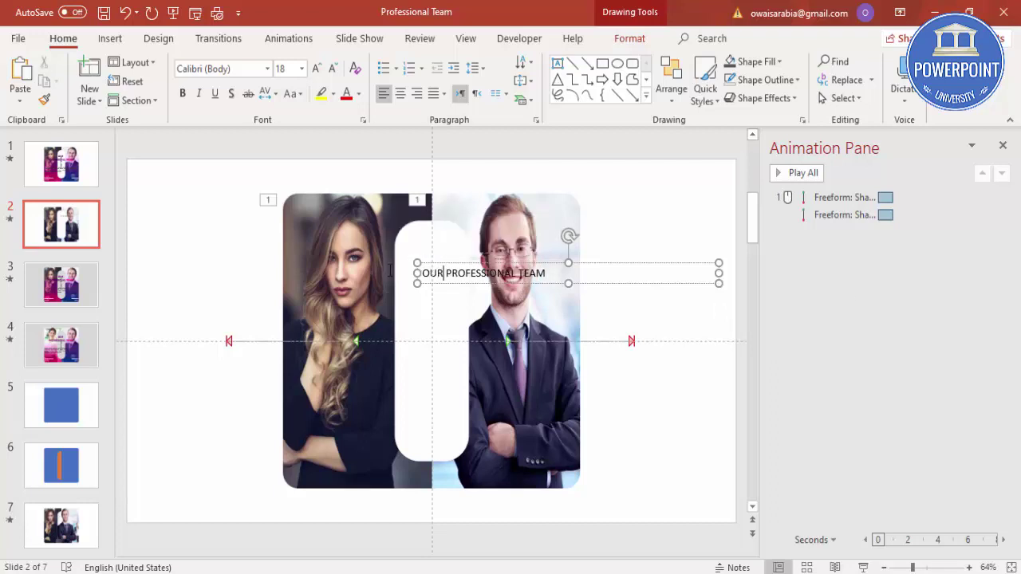
{"action": "left_click", "coordinate": [643, 264]}
{"action": "left_click", "coordinate": [230, 69]}
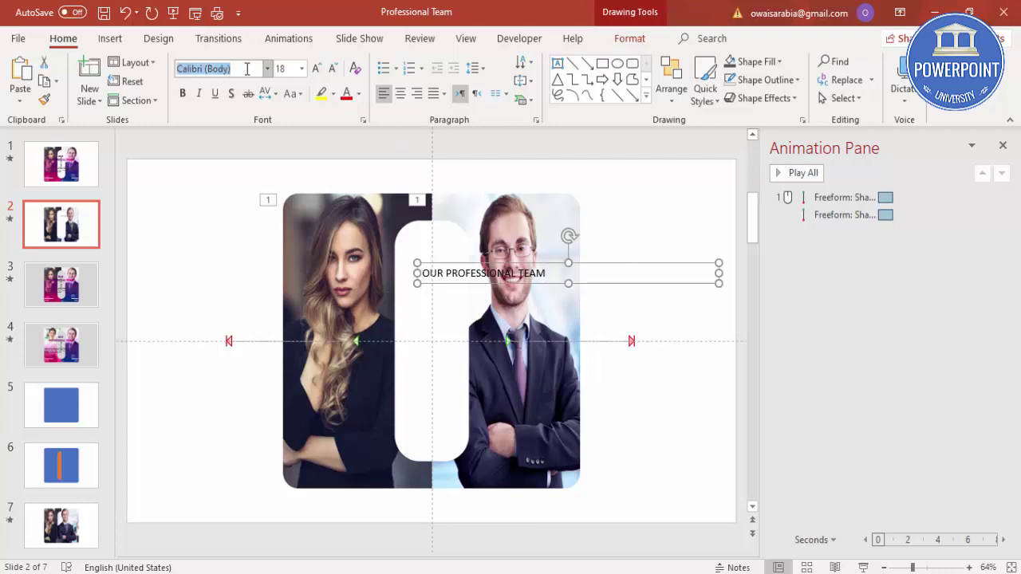
{"action": "type", "text": "Cen"}
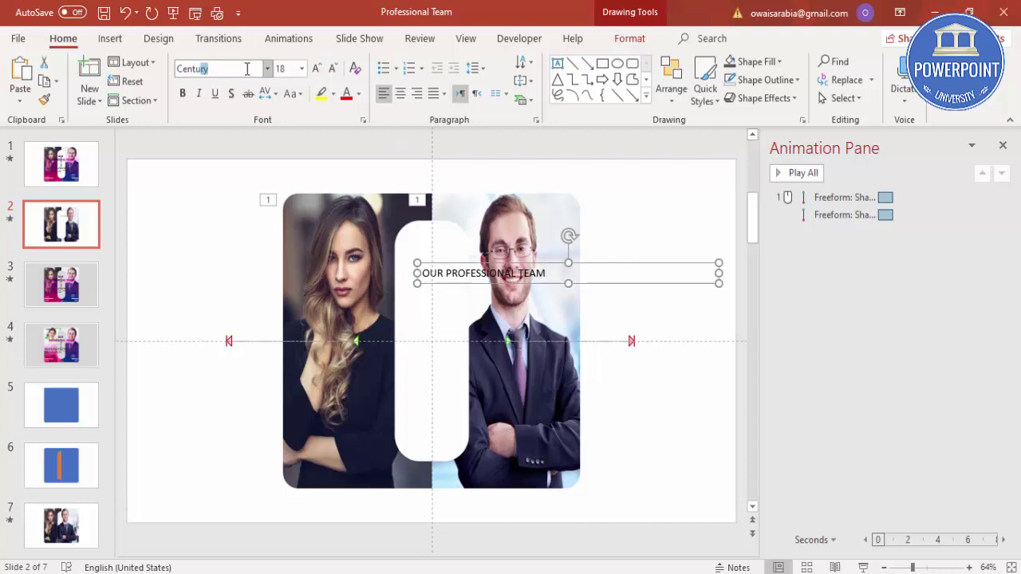
{"action": "type", "text": "tury"}
{"action": "key", "text": "Return"}
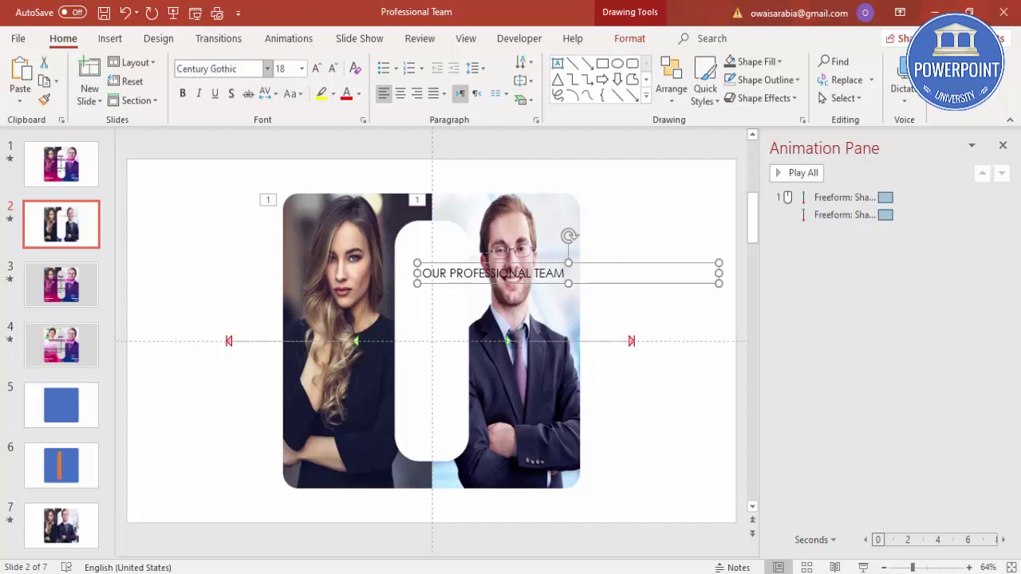
- Center the title text in its box, enlarge it to 32 pt and make it bold
{"action": "left_click", "coordinate": [399, 94]}
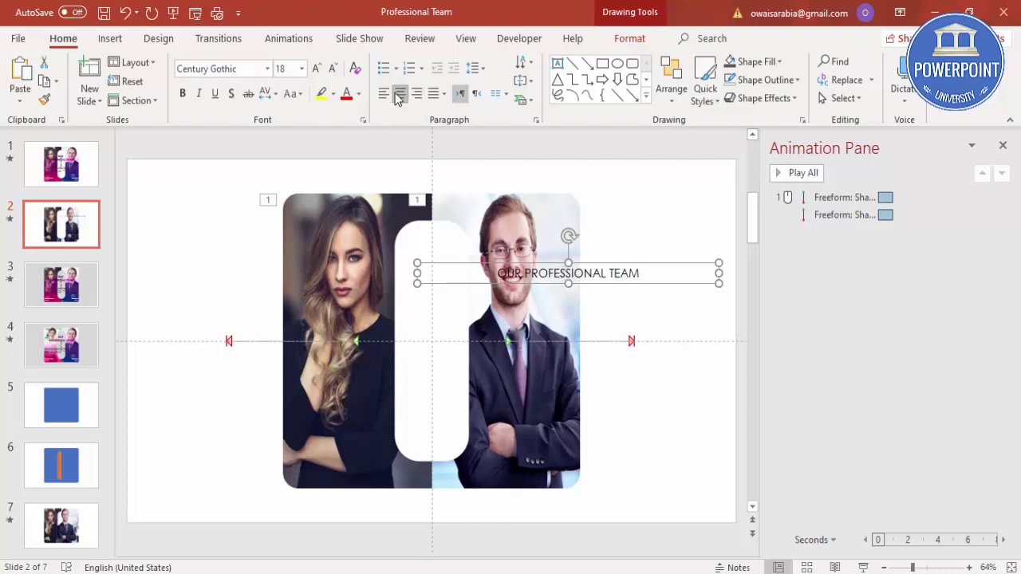
{"action": "left_click", "coordinate": [316, 69]}
{"action": "left_click", "coordinate": [316, 69]}
{"action": "left_click", "coordinate": [316, 68]}
{"action": "left_click", "coordinate": [316, 69]}
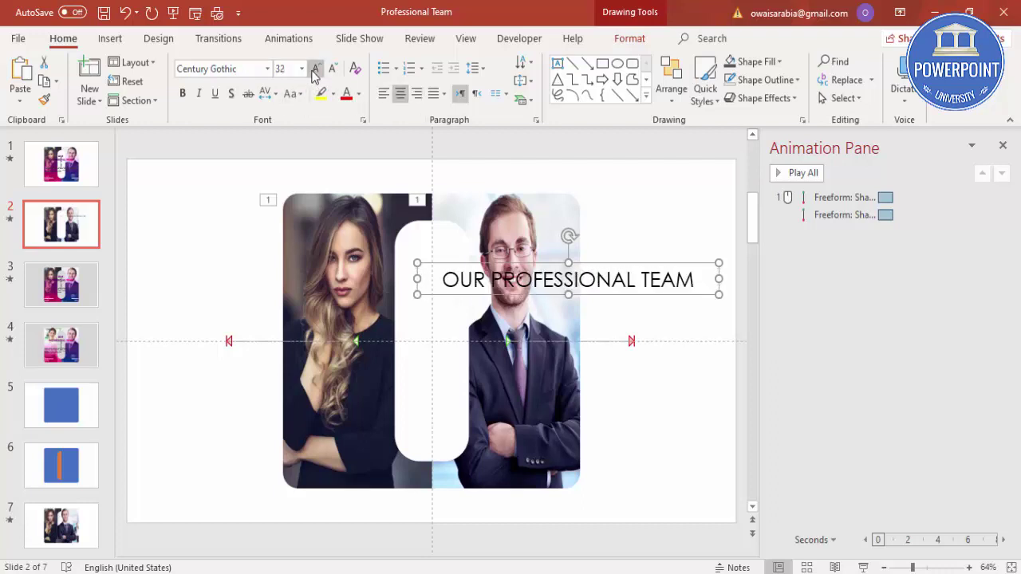
{"action": "left_click", "coordinate": [181, 93]}
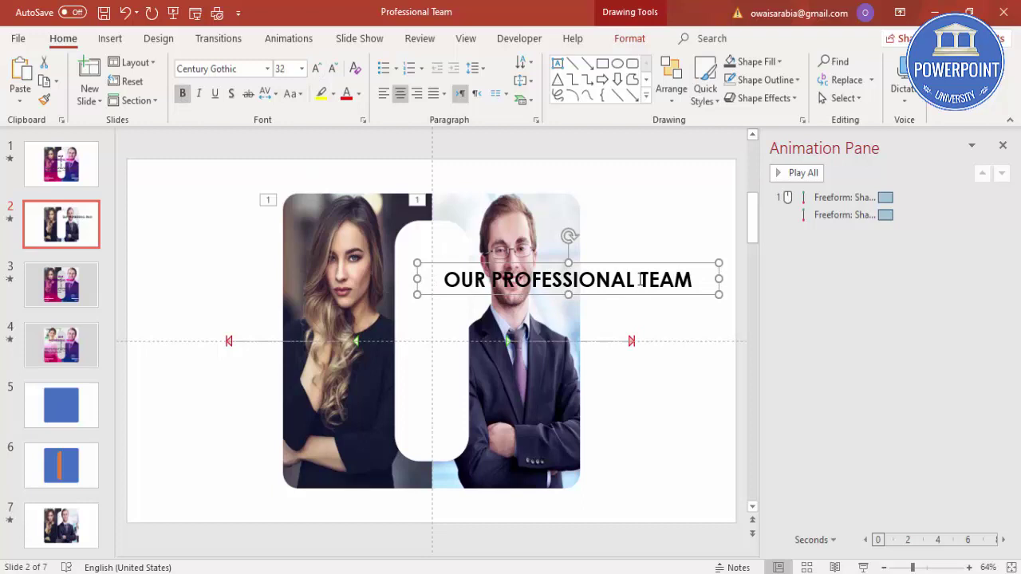
- Color the word TEAM in the title with the standard gold color
{"action": "left_click_drag", "start_coordinate": [640, 279], "coordinate": [750, 270]}
{"action": "left_click", "coordinate": [358, 93]}
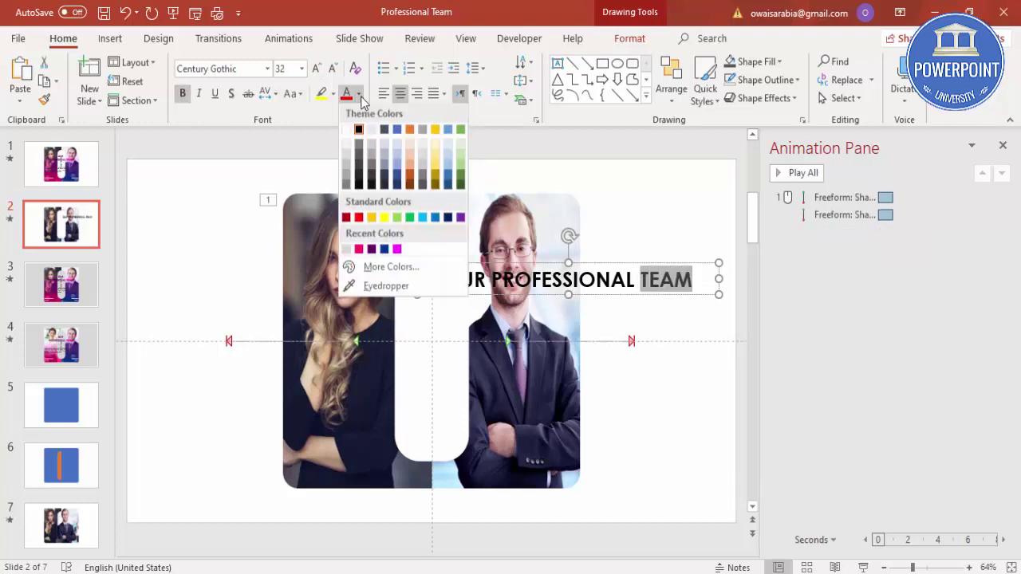
{"action": "left_click", "coordinate": [370, 218]}
{"action": "left_click", "coordinate": [655, 262]}
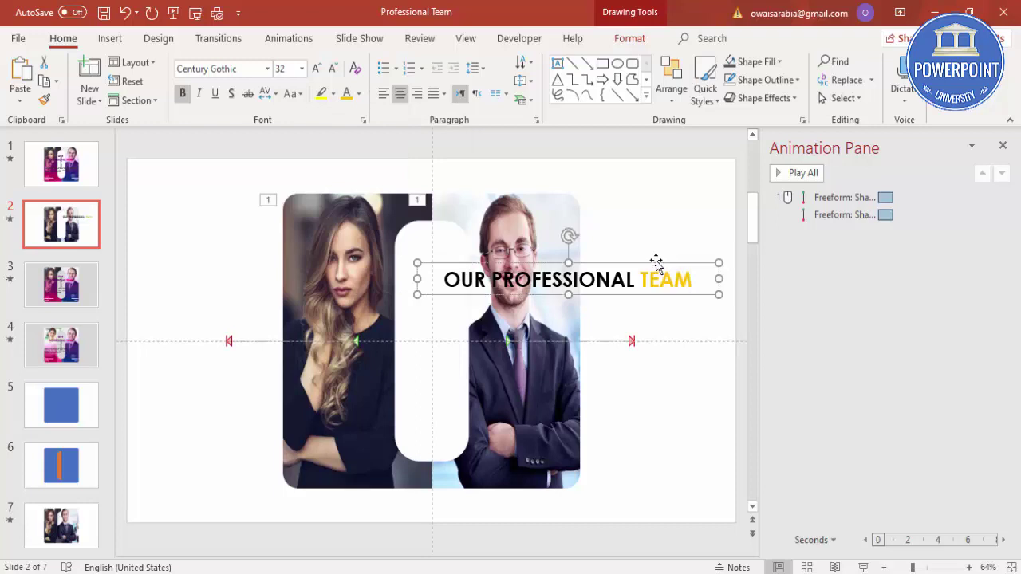
- Move the title to the slide's horizontal center across both portraits and preview the slide's animations
{"action": "left_click_drag", "start_coordinate": [658, 263], "coordinate": [561, 275]}
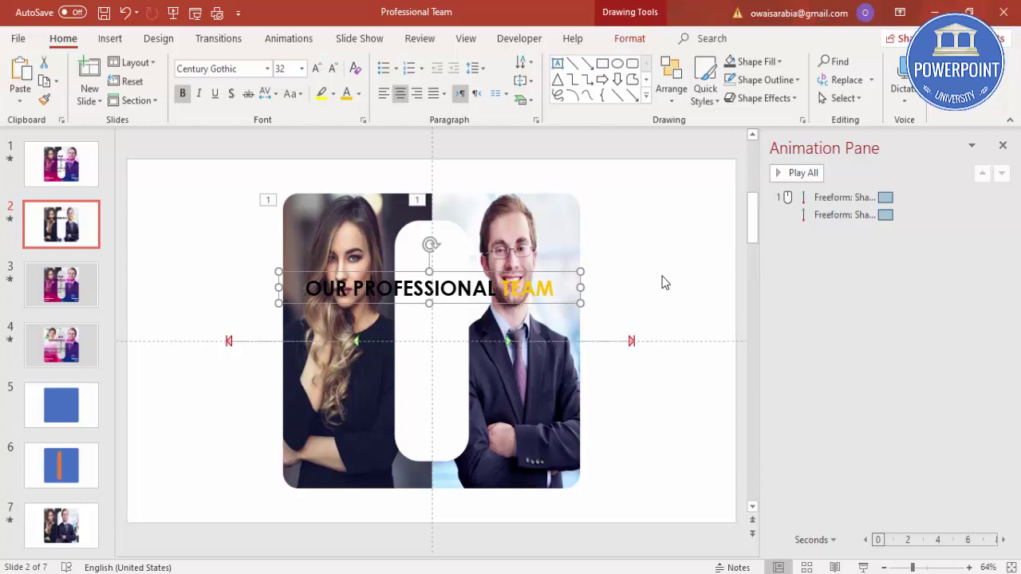
{"action": "key", "text": "Right"}
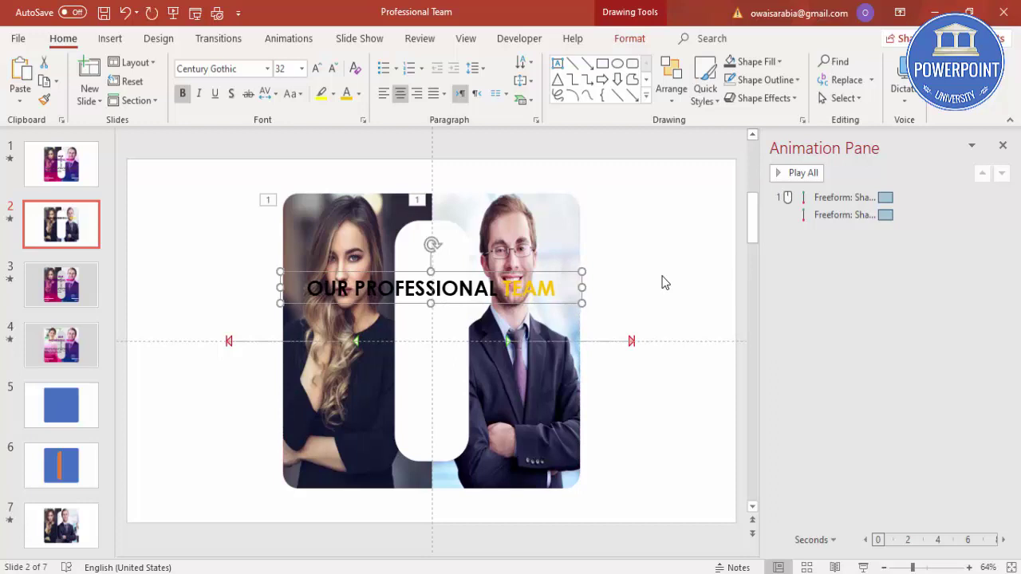
{"action": "left_click", "coordinate": [662, 276]}
{"action": "left_click", "coordinate": [787, 177]}
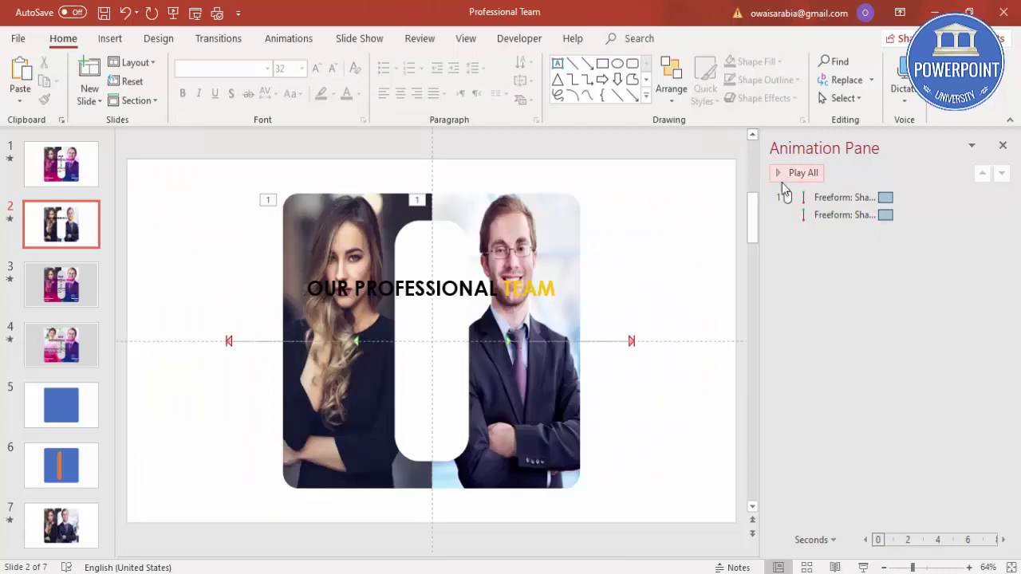
- Apply the Split entrance effect to the OUR PROFESSIONAL TEAM title
{"action": "left_click", "coordinate": [462, 282]}
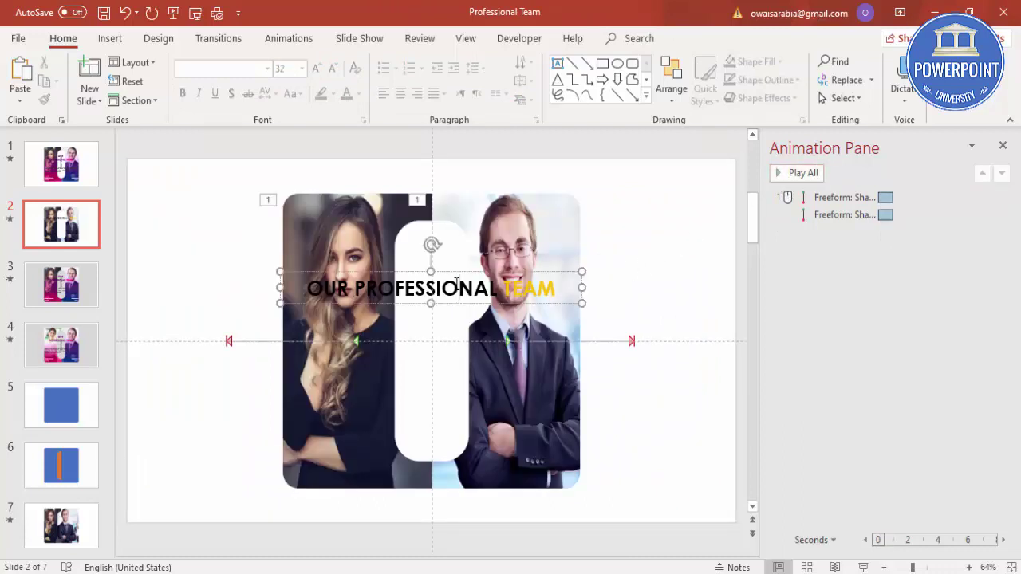
{"action": "left_click", "coordinate": [455, 271]}
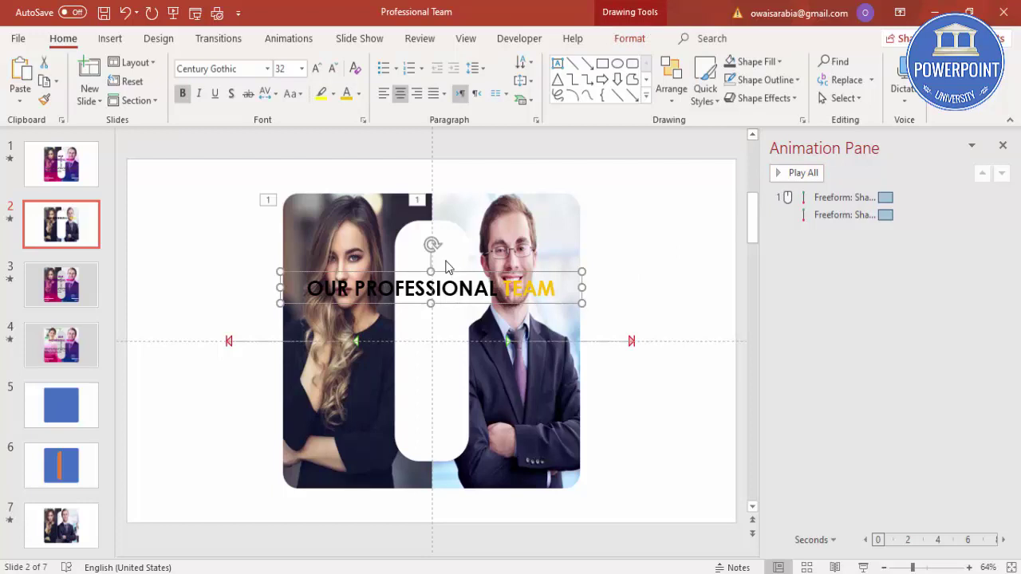
{"action": "left_click", "coordinate": [299, 47]}
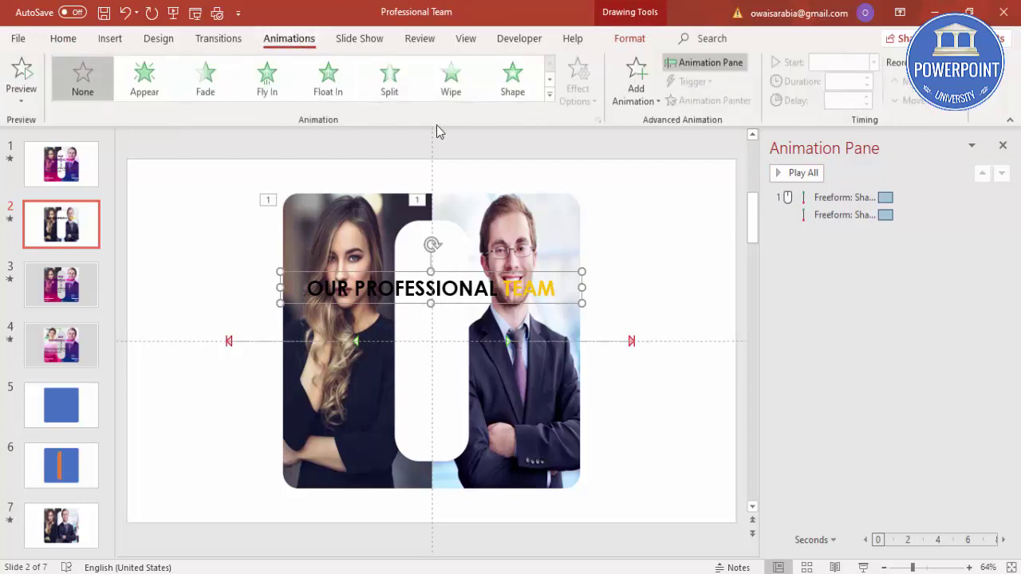
{"action": "left_click", "coordinate": [550, 96]}
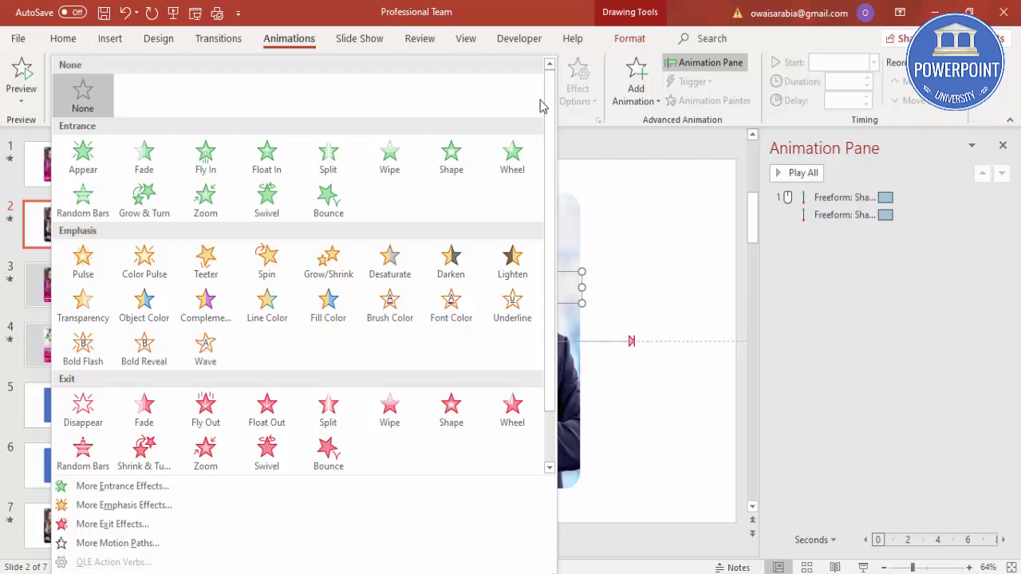
{"action": "left_click", "coordinate": [159, 489]}
{"action": "left_click_drag", "start_coordinate": [533, 130], "coordinate": [292, 132]}
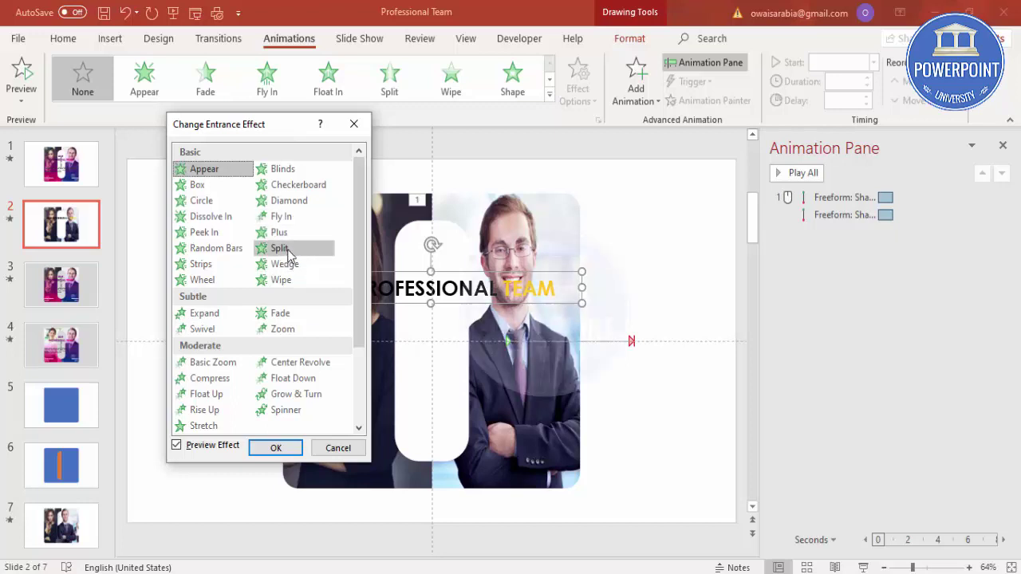
{"action": "left_click", "coordinate": [291, 251]}
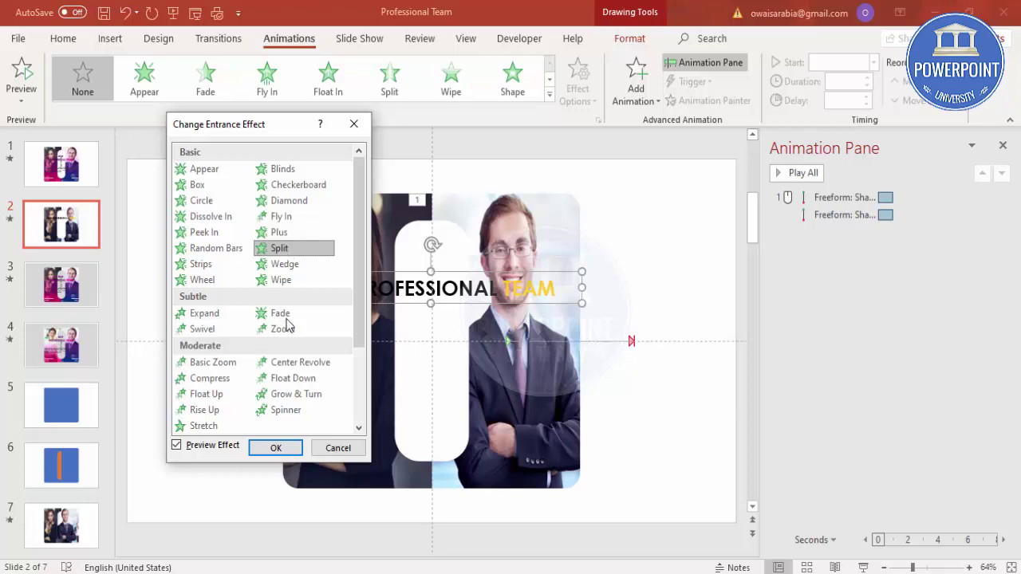
{"action": "left_click", "coordinate": [279, 448]}
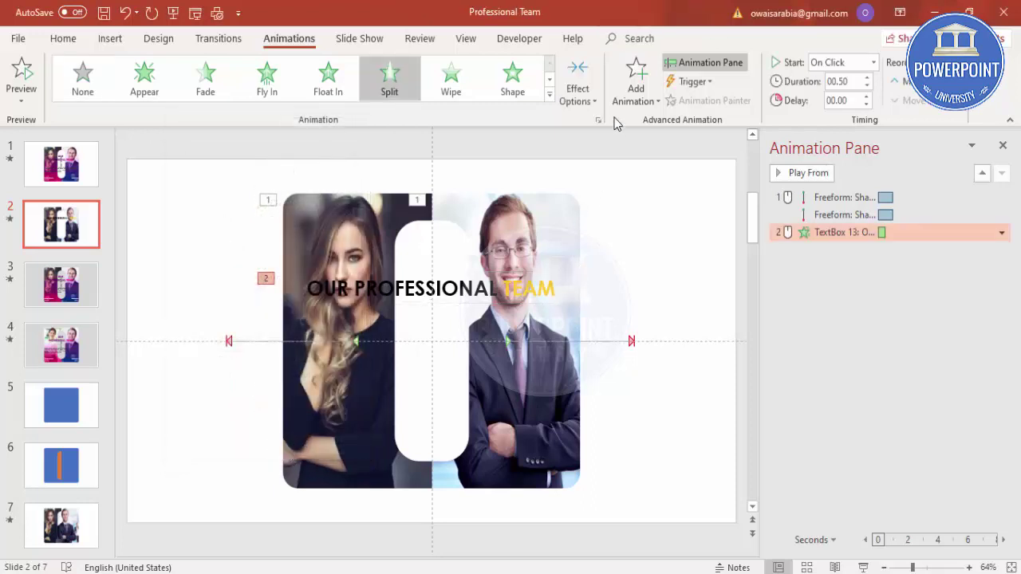
- Set the title's Split direction to Vertical Out and its start to With Previous
{"action": "left_click", "coordinate": [582, 101]}
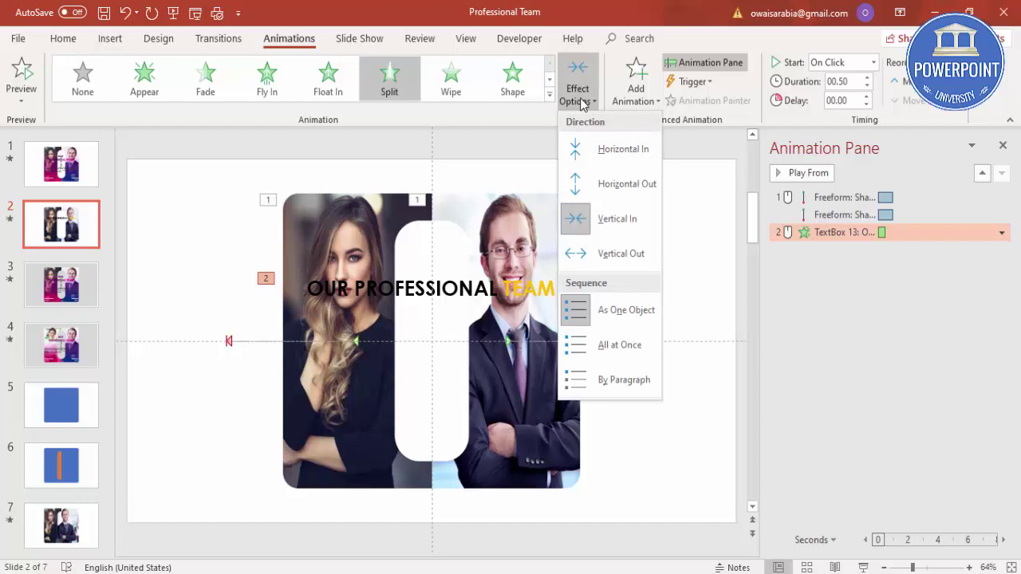
{"action": "left_click", "coordinate": [610, 253]}
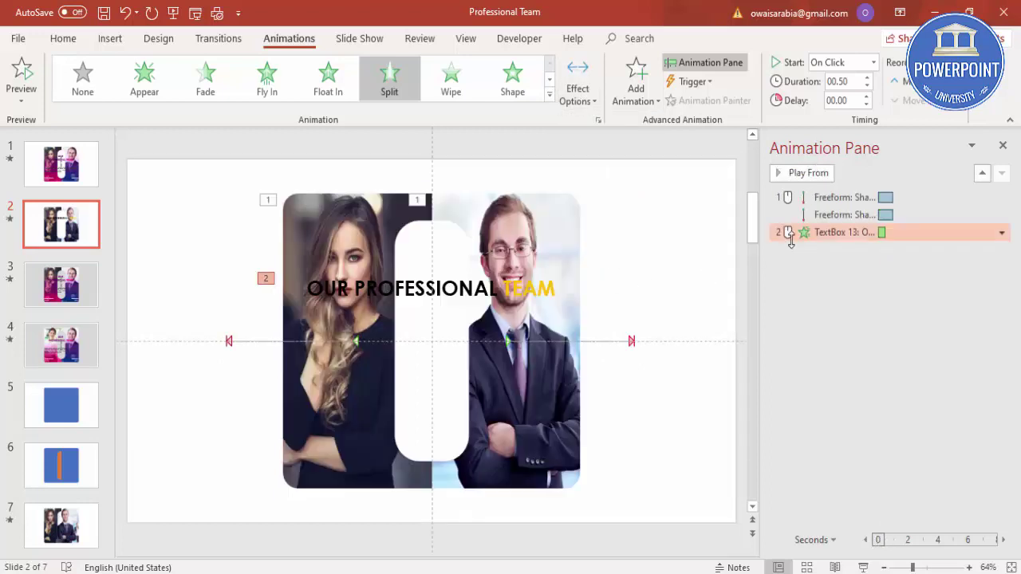
{"action": "left_click", "coordinate": [873, 62]}
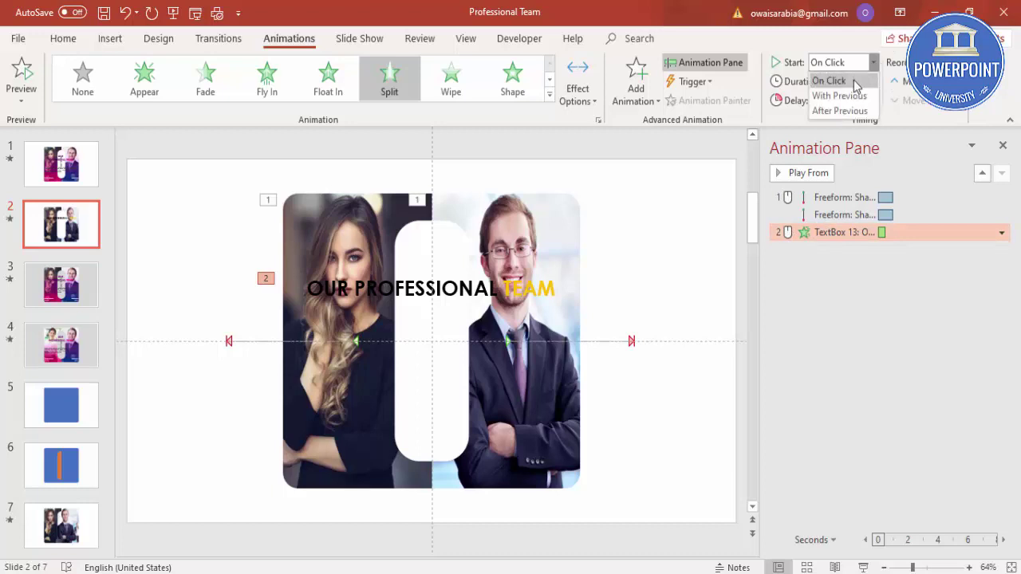
{"action": "left_click", "coordinate": [839, 94]}
{"action": "left_click", "coordinate": [703, 209]}
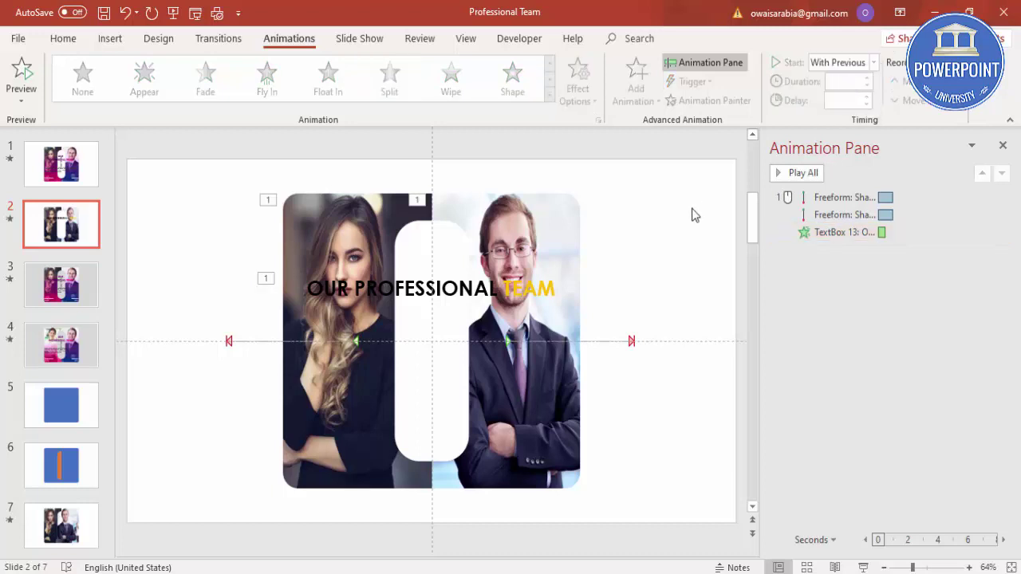
- Preview all the slide's animations to check the title appearing as the two halves move apart
{"action": "left_click", "coordinate": [782, 173]}
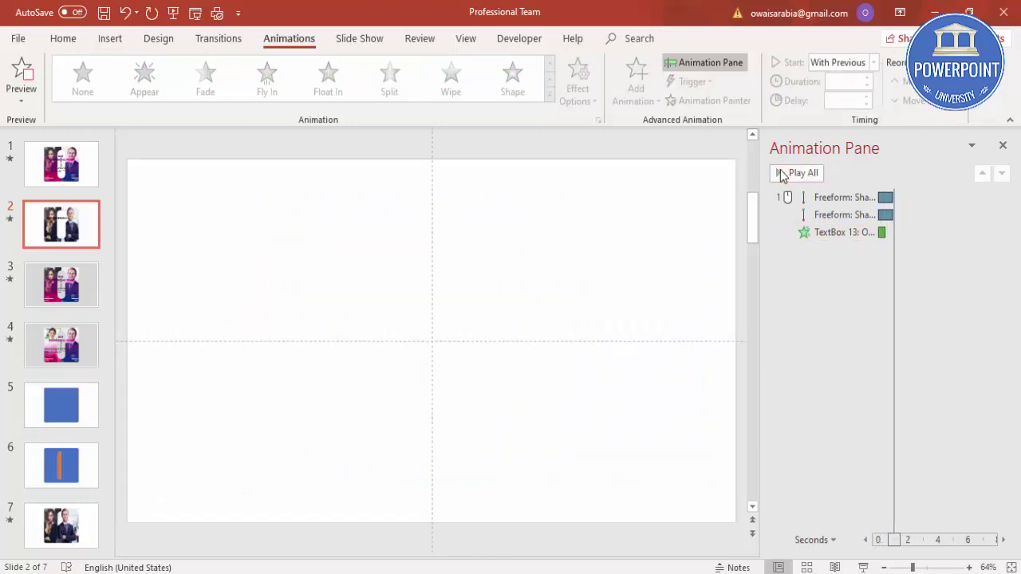
{"action": "left_click", "coordinate": [782, 174]}
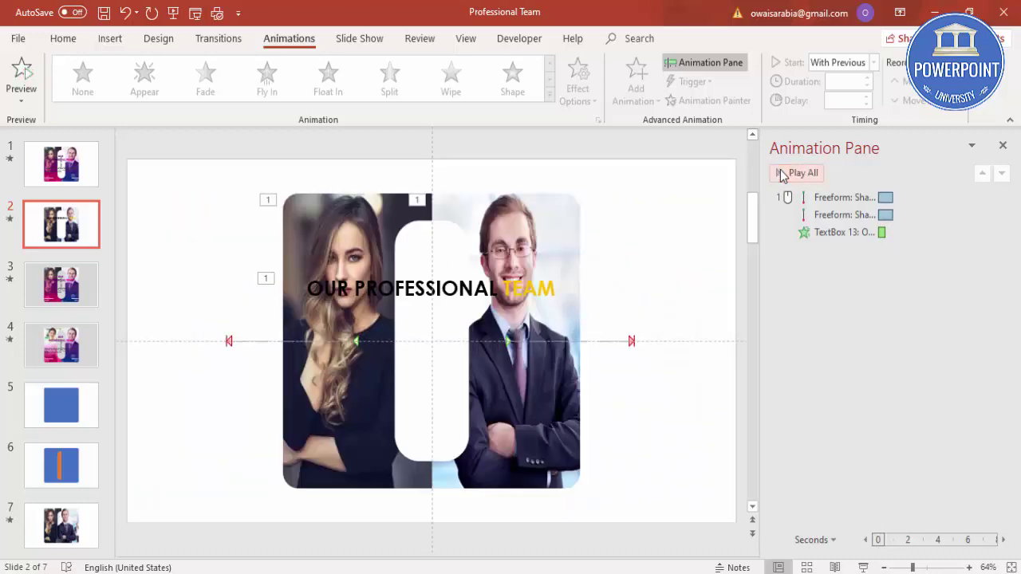
{"action": "left_click", "coordinate": [781, 173]}
{"action": "left_click", "coordinate": [782, 173]}
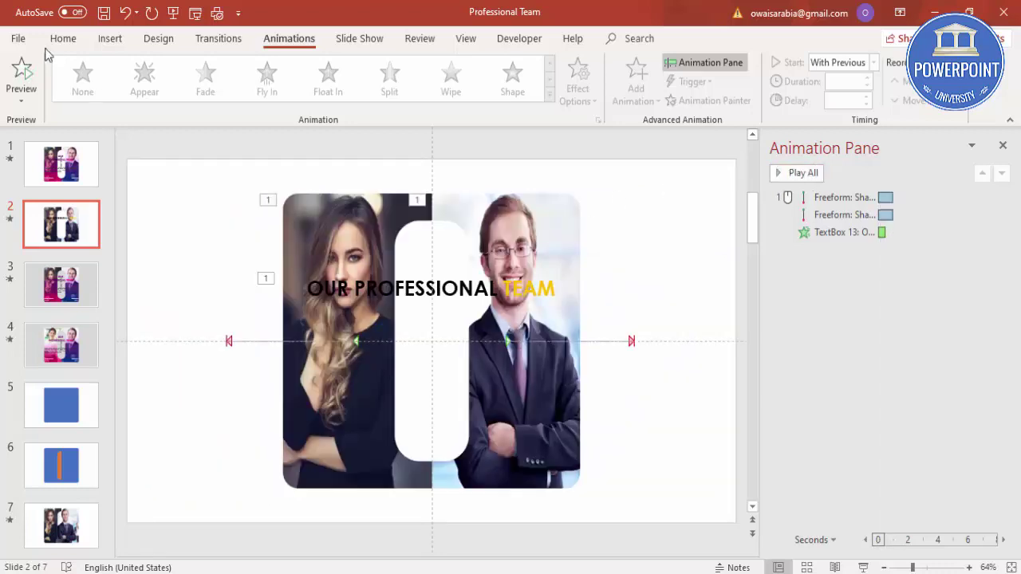
- Insert a text box below the title and fill it with one placeholder paragraph using =lorem(1)
{"action": "left_click", "coordinate": [109, 38]}
{"action": "left_click", "coordinate": [594, 77]}
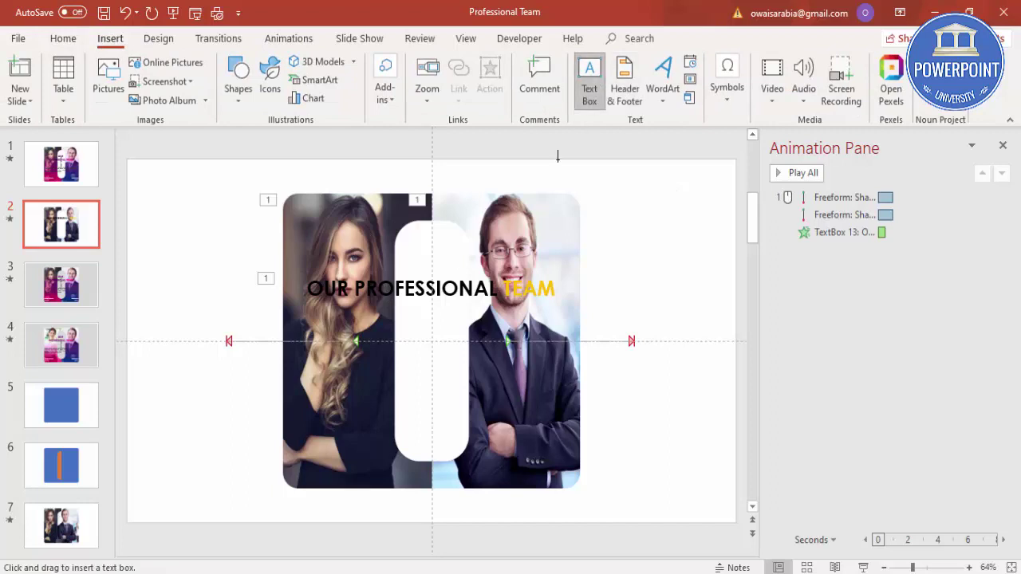
{"action": "left_click_drag", "start_coordinate": [312, 313], "coordinate": [567, 449]}
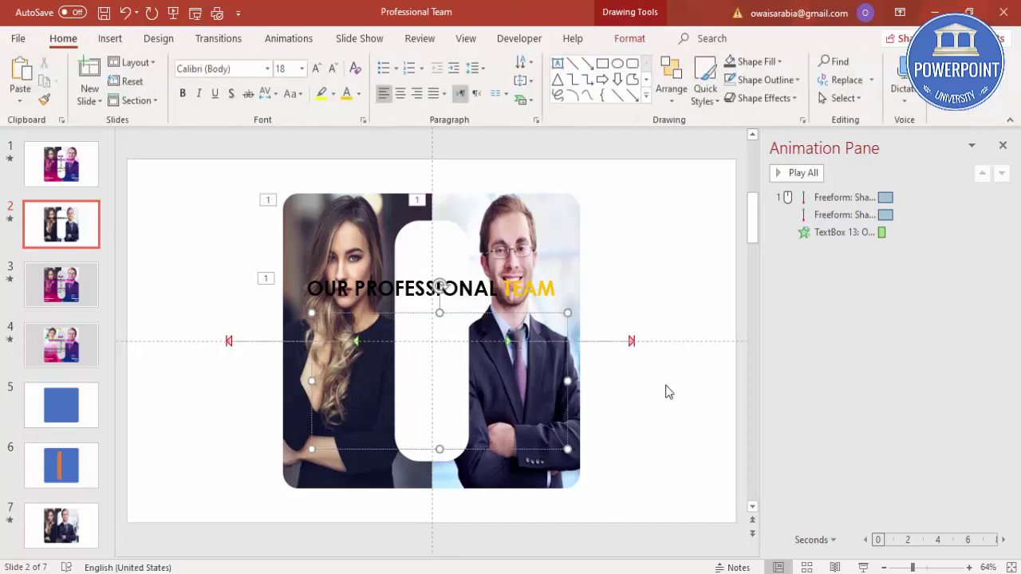
{"action": "type", "text": "=lorem"}
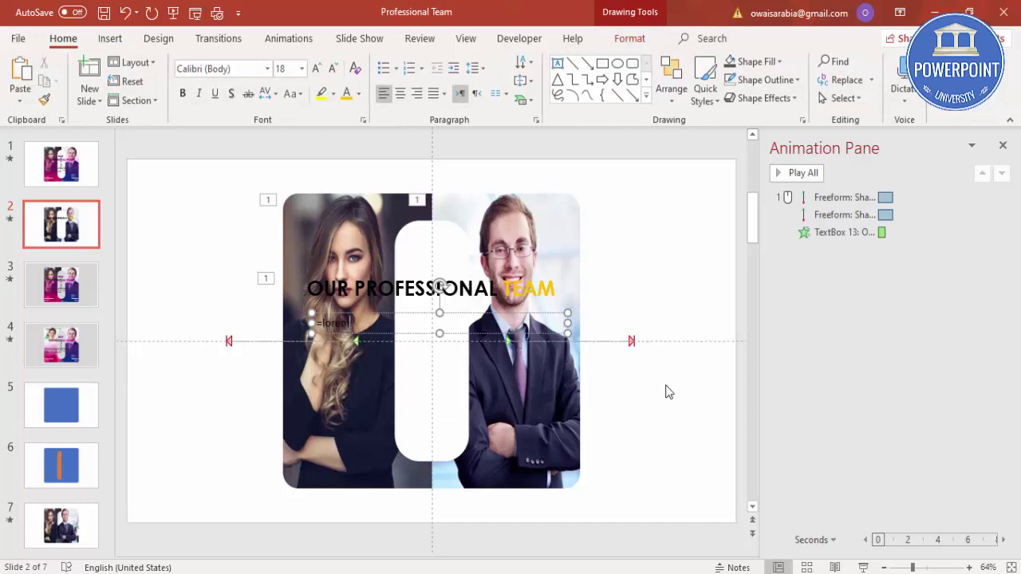
{"action": "type", "text": "(1)"}
{"action": "key", "text": "Return"}
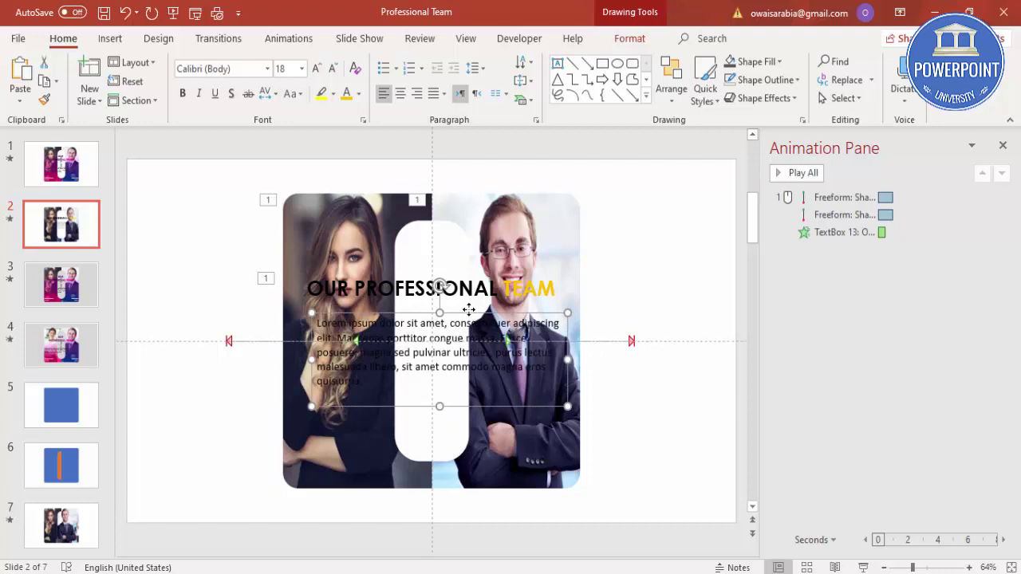
- Format the placeholder paragraph as centered Century Gothic text at 14 pt in gray
{"action": "left_click", "coordinate": [400, 93]}
{"action": "left_click", "coordinate": [247, 73]}
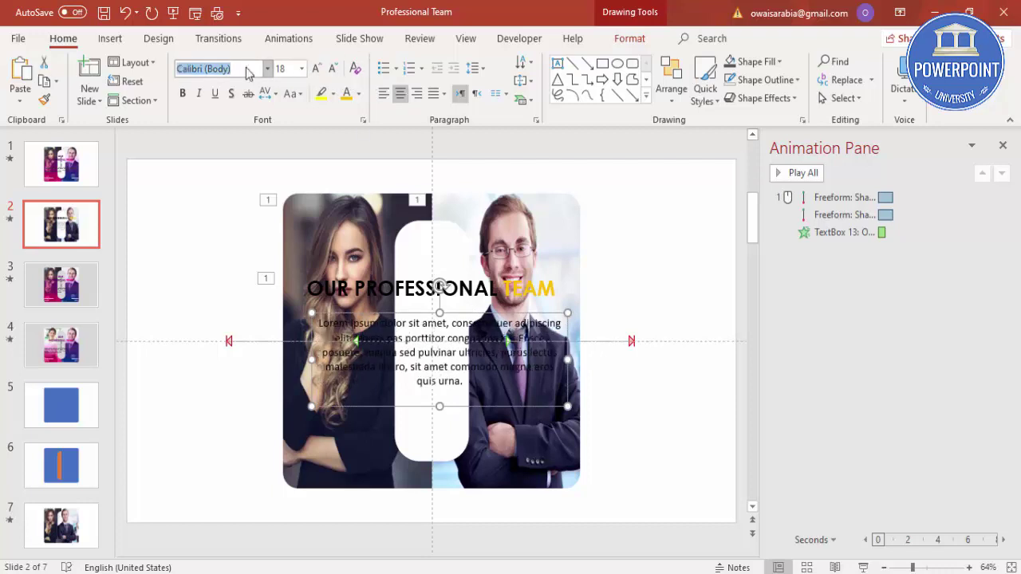
{"action": "type", "text": "Century Gothic"}
{"action": "key", "text": "Return"}
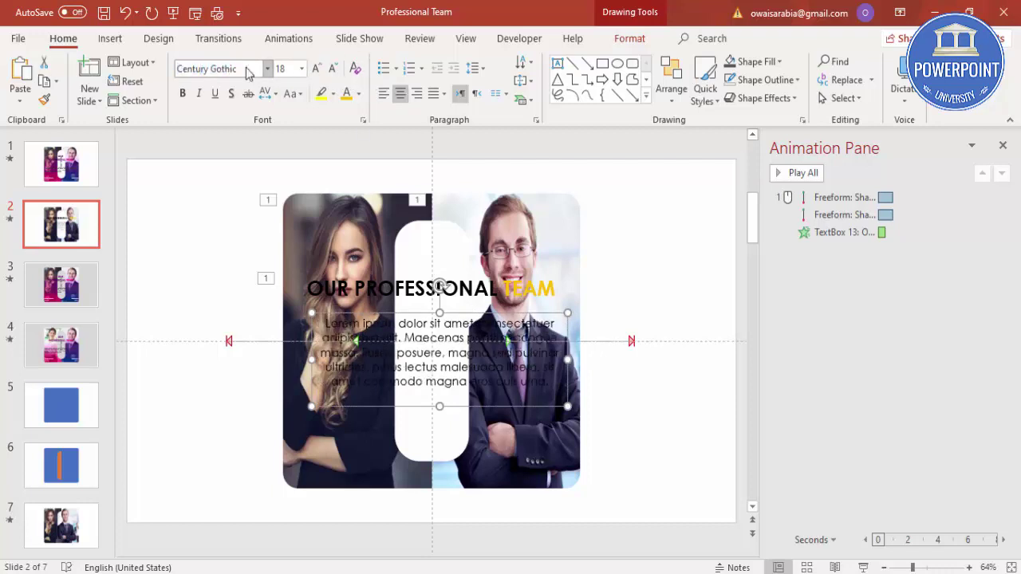
{"action": "left_click", "coordinate": [333, 68]}
{"action": "left_click", "coordinate": [333, 68]}
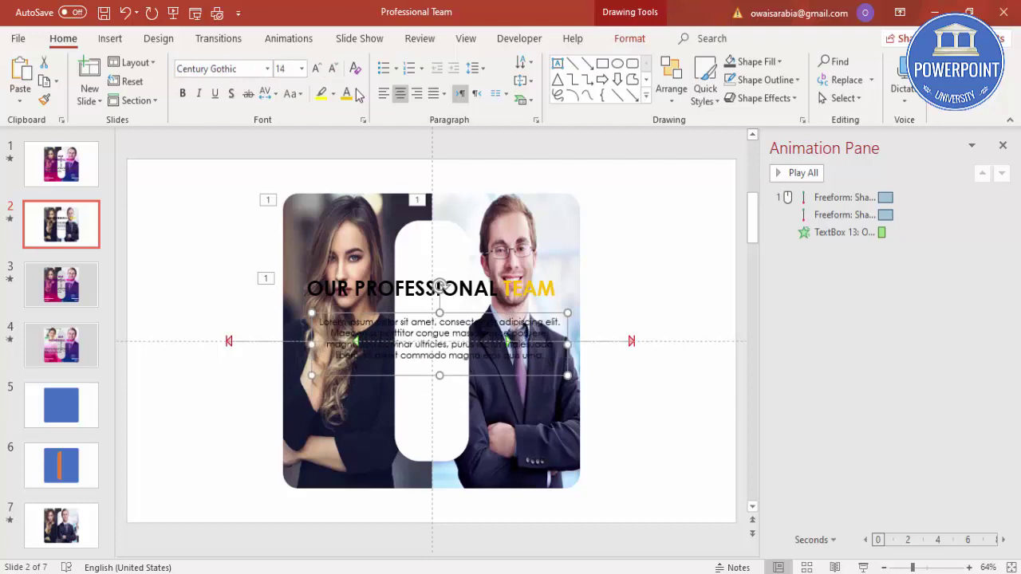
{"action": "left_click", "coordinate": [359, 95]}
{"action": "left_click", "coordinate": [349, 152]}
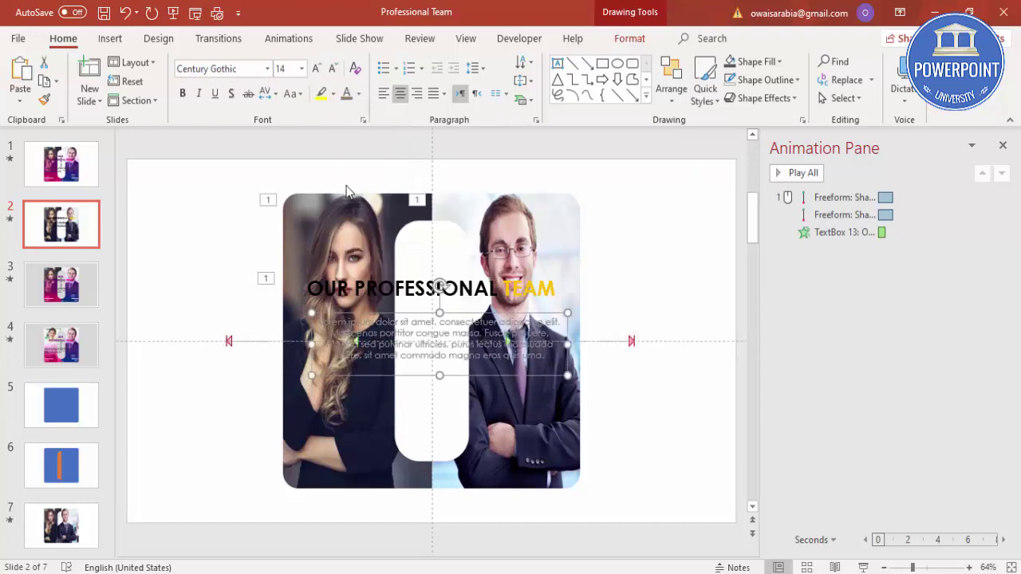
- Copy the title's Split animation to the placeholder paragraph with Animation Painter
{"action": "left_click", "coordinate": [405, 279]}
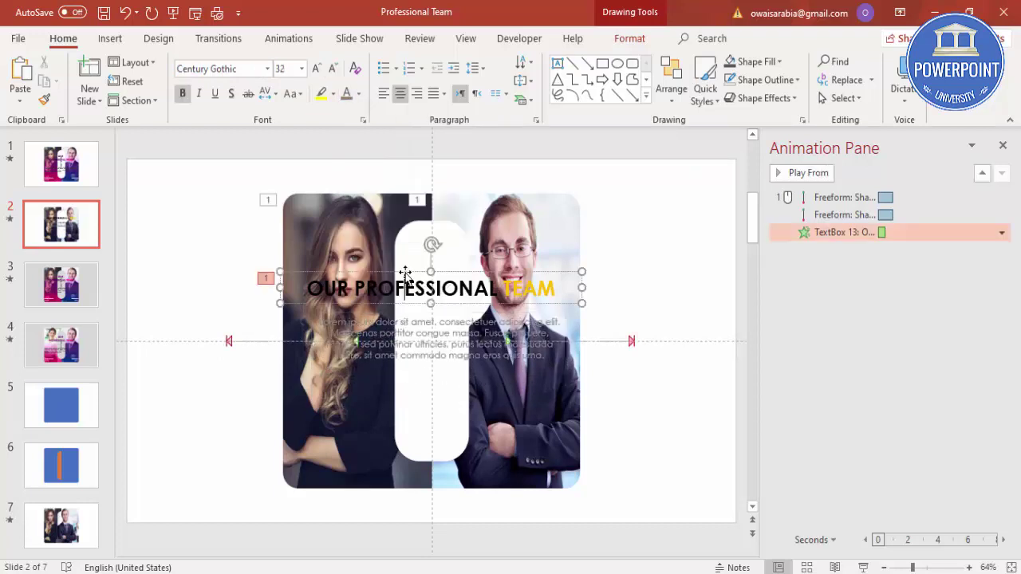
{"action": "left_click", "coordinate": [285, 39]}
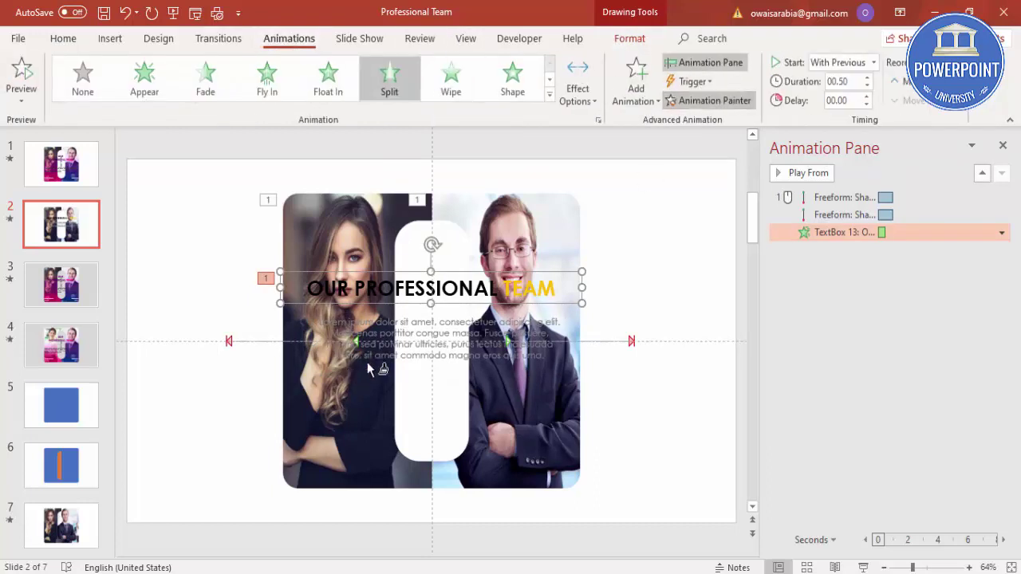
{"action": "left_click", "coordinate": [421, 336]}
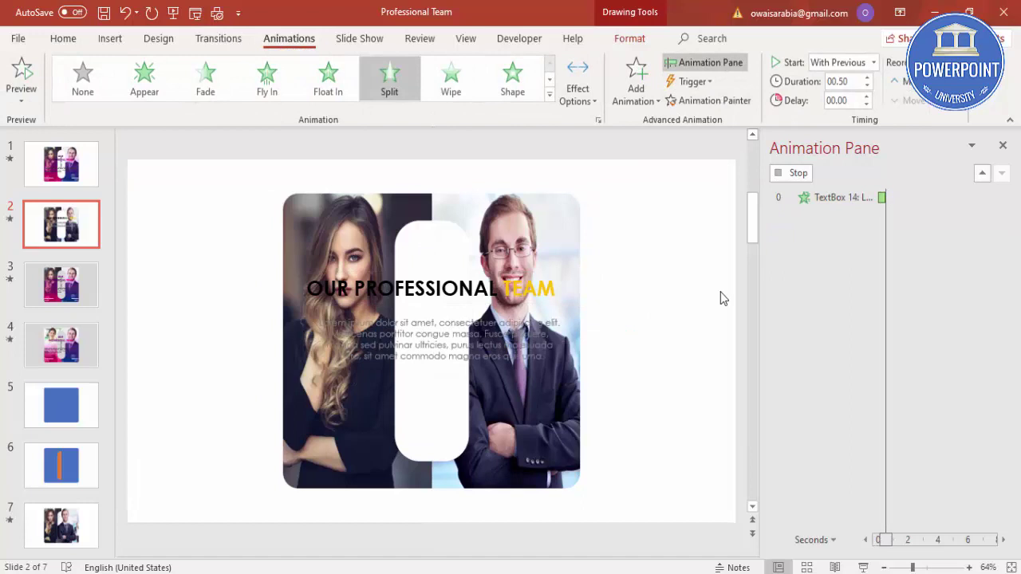
- Preview all the slide's animations to check the title and paragraph appearing between the separating halves
{"action": "left_click", "coordinate": [706, 267]}
{"action": "left_click", "coordinate": [799, 175]}
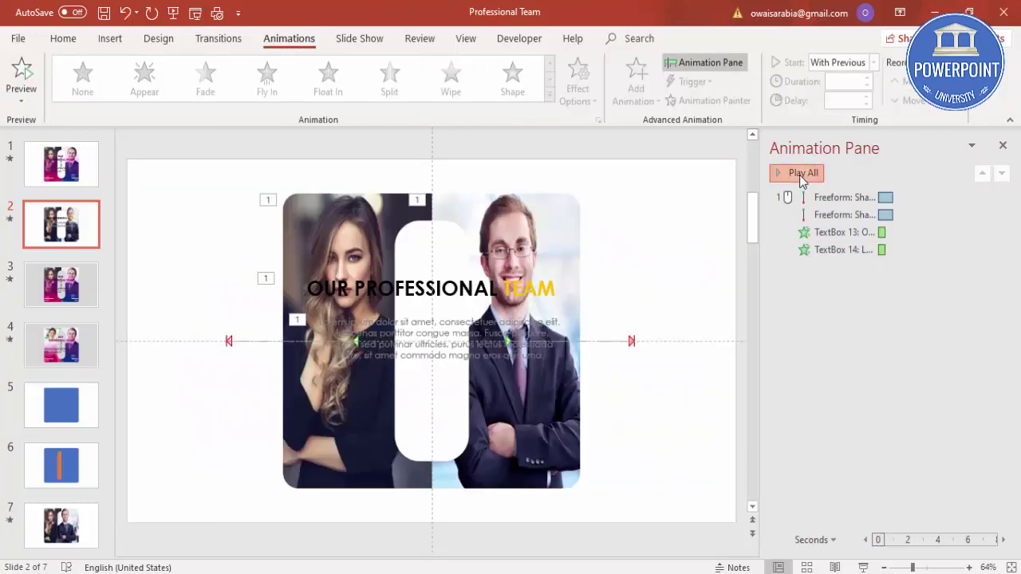
{"action": "left_click", "coordinate": [800, 174]}
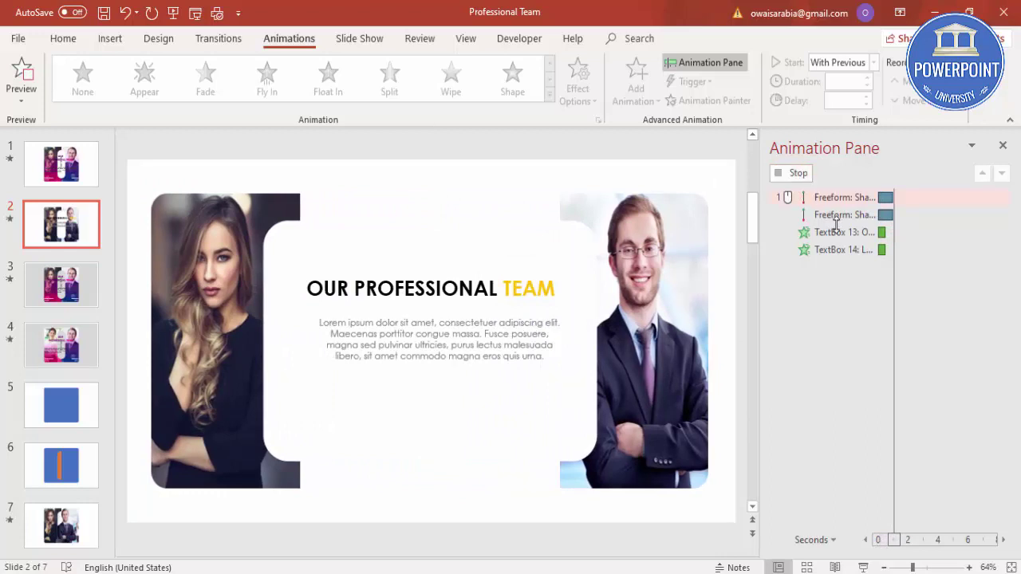
- Add a short start delay to the title's and the paragraph's Split animations and replay all the slide's animations
{"action": "left_click", "coordinate": [835, 231]}
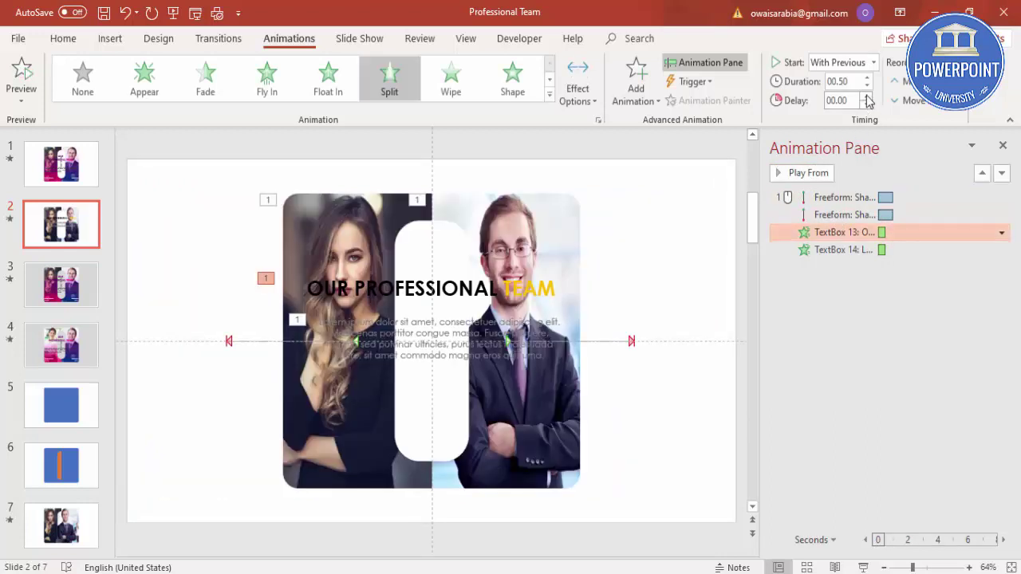
{"action": "left_click", "coordinate": [854, 249]}
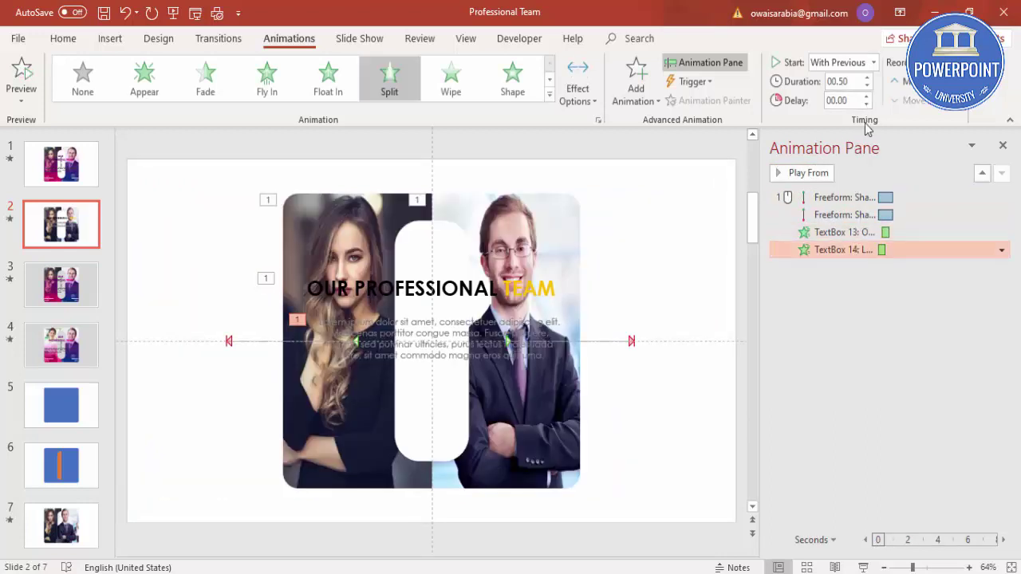
{"action": "left_click", "coordinate": [748, 170]}
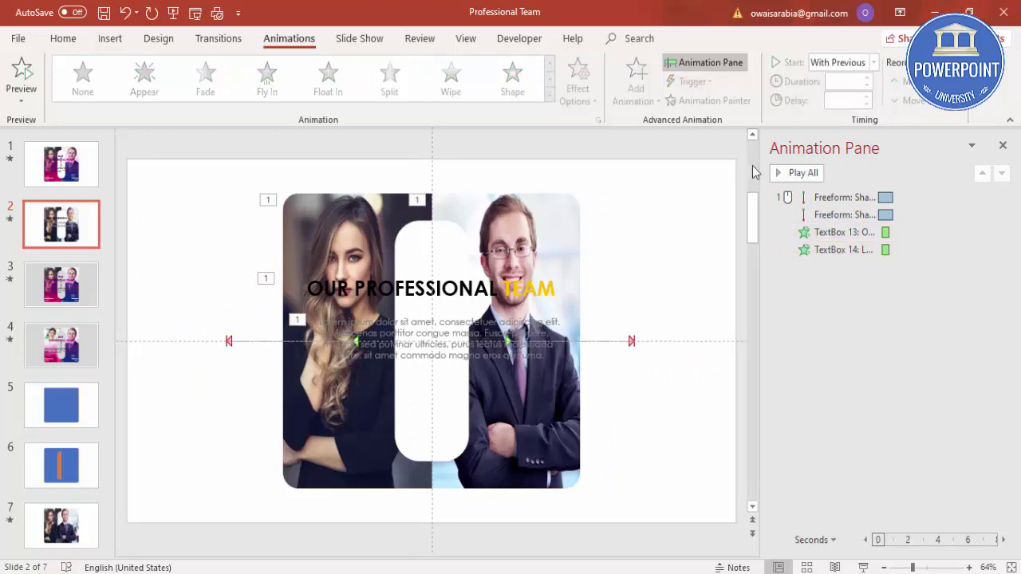
{"action": "left_click", "coordinate": [788, 173]}
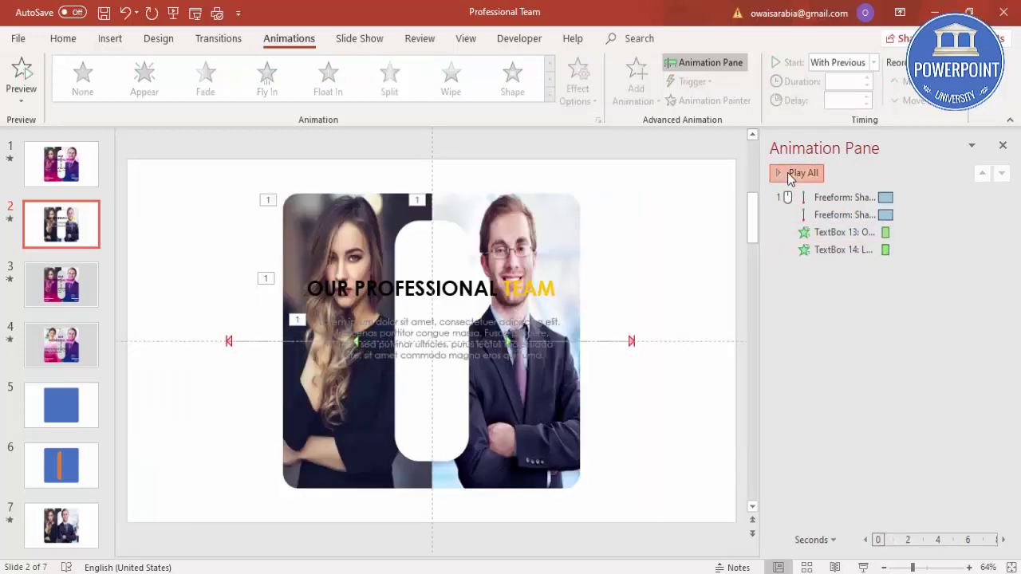
{"action": "left_click", "coordinate": [788, 173]}
- Duplicate the man's portrait half with its motion path, place the copy beside the original, and close the Animation Pane
{"action": "left_click", "coordinate": [509, 225]}
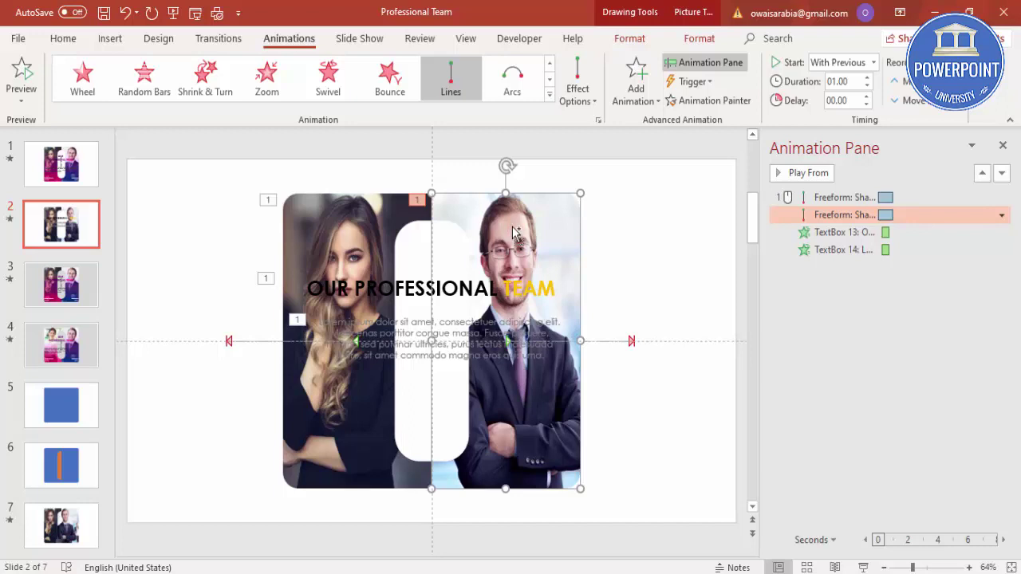
{"action": "key", "text": "ctrl+d"}
{"action": "left_click_drag", "start_coordinate": [524, 240], "coordinate": [644, 220]}
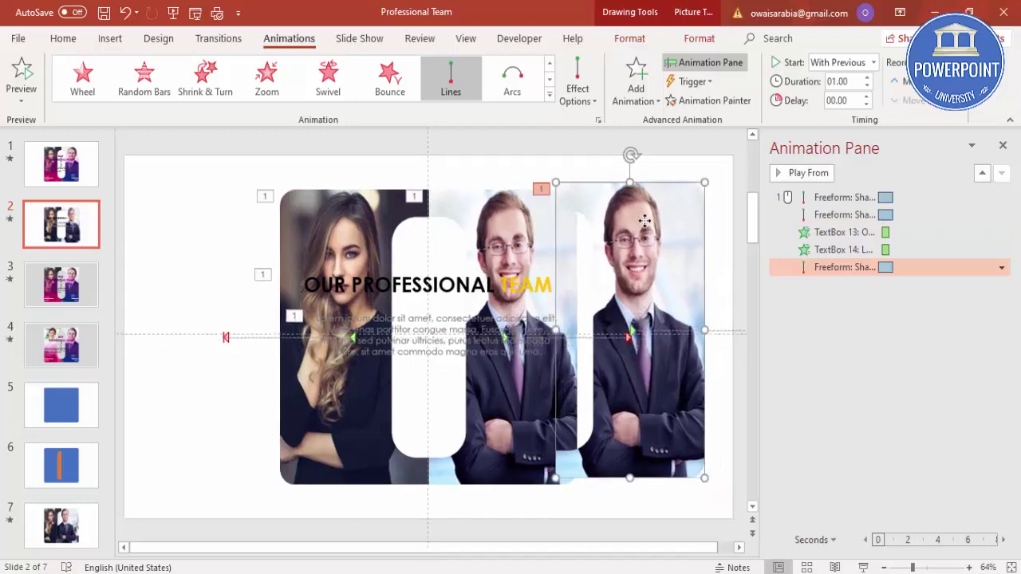
{"action": "left_click", "coordinate": [839, 266]}
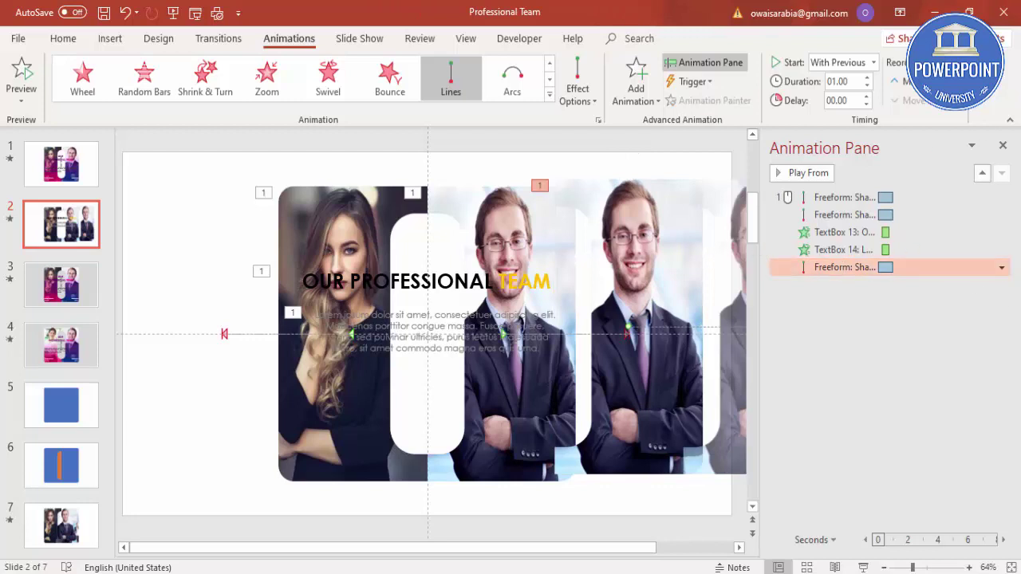
{"action": "left_click", "coordinate": [1002, 145]}
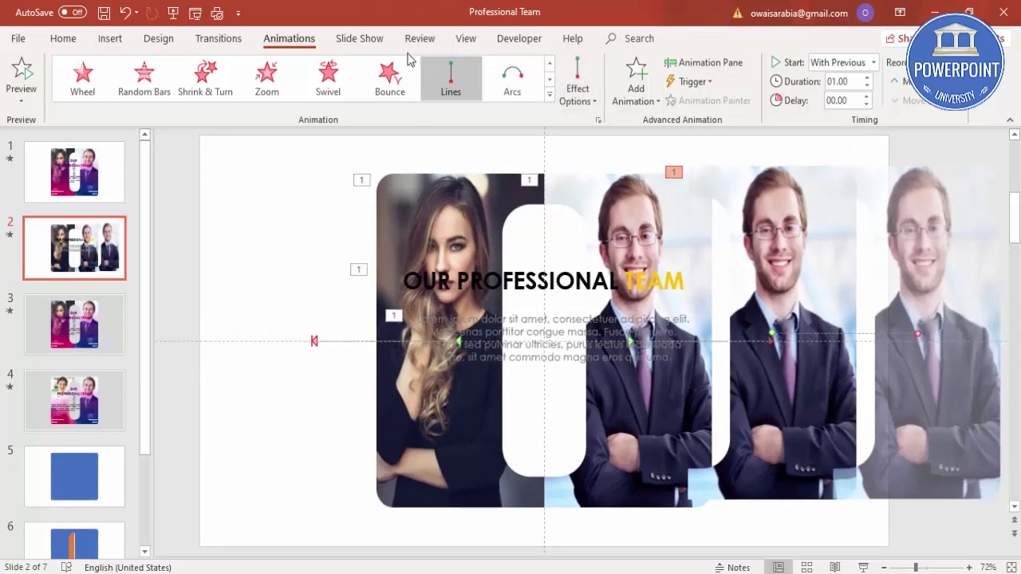
- Replace the picture fill of the duplicated man's half with a linear gradient running downward at 90°
{"action": "right_click", "coordinate": [760, 236]}
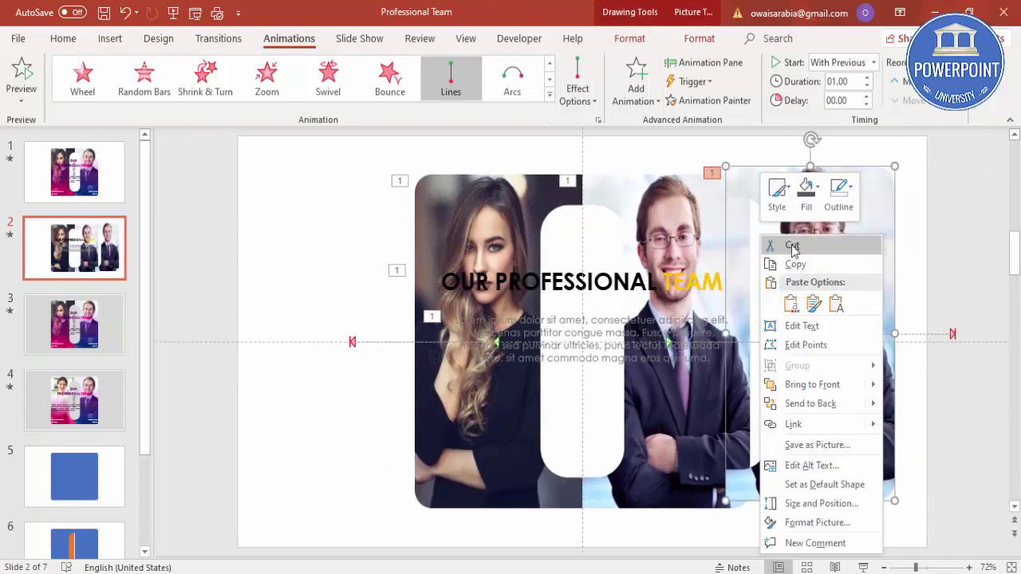
{"action": "left_click", "coordinate": [847, 523]}
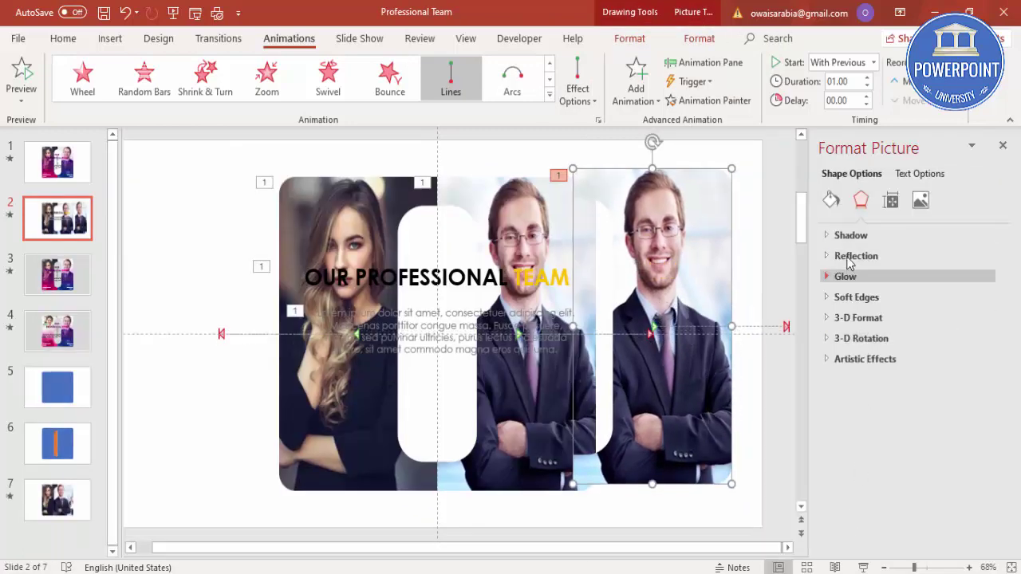
{"action": "left_click", "coordinate": [831, 200]}
{"action": "left_click", "coordinate": [841, 293]}
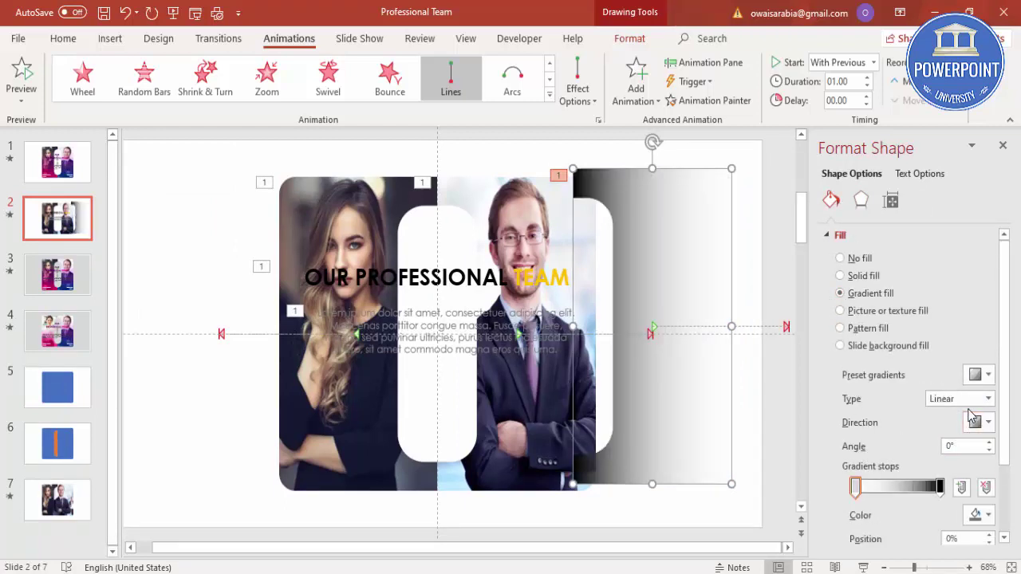
{"action": "left_click", "coordinate": [974, 429]}
{"action": "left_click", "coordinate": [904, 452]}
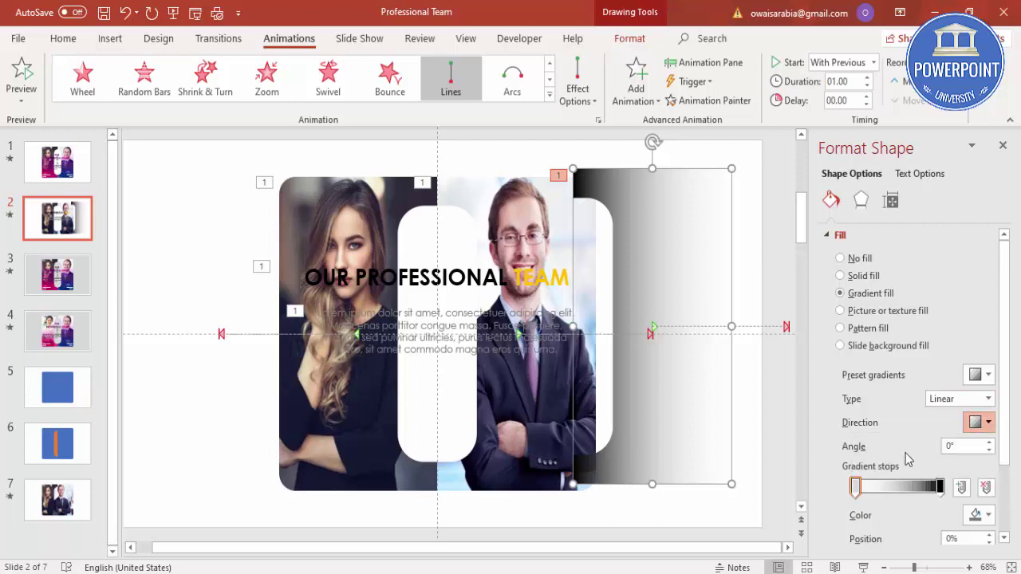
- Color the gradient stop at 100% dark purple from the recent colors
{"action": "left_click", "coordinate": [940, 487]}
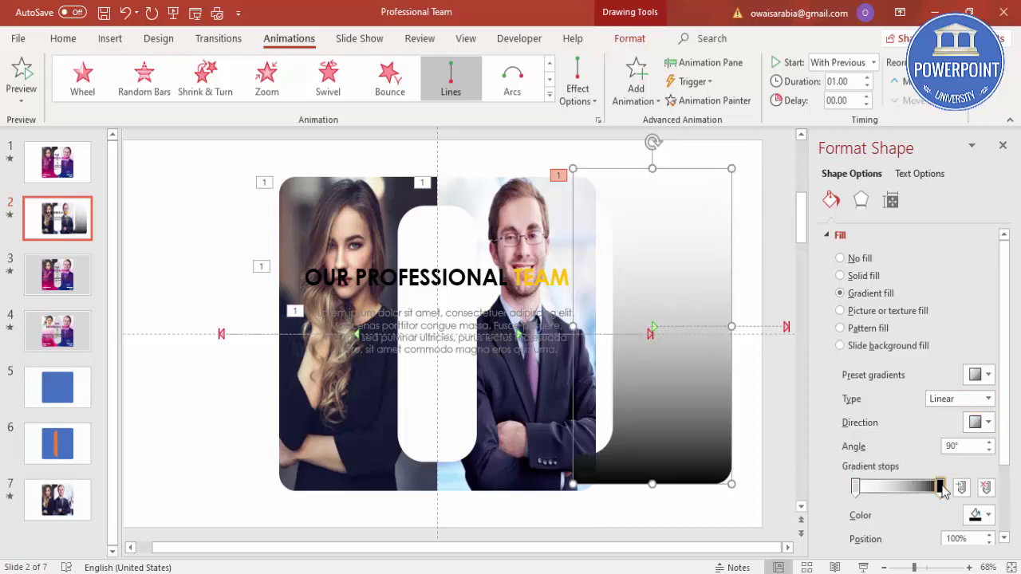
{"action": "left_click", "coordinate": [988, 516]}
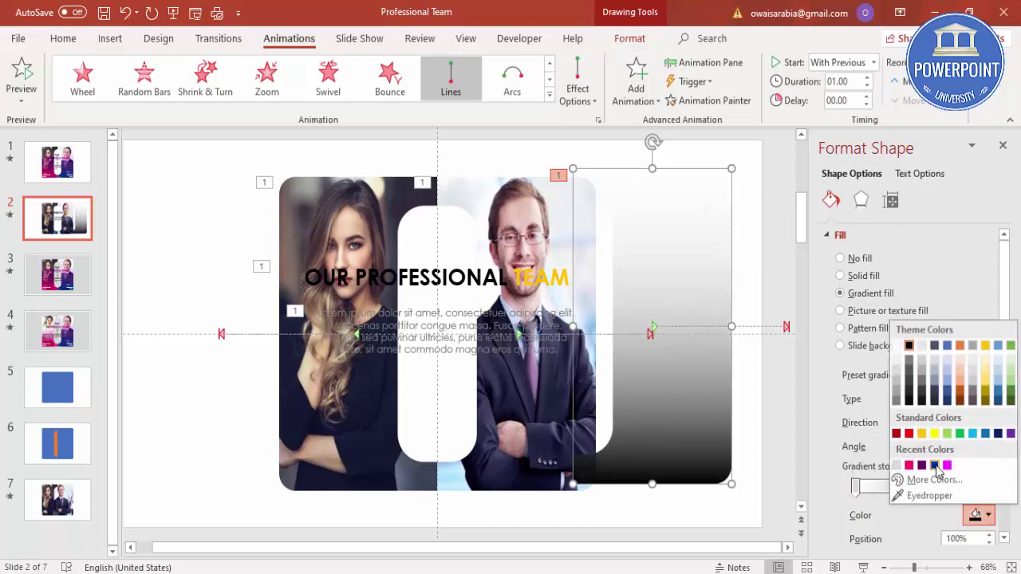
{"action": "left_click", "coordinate": [935, 465]}
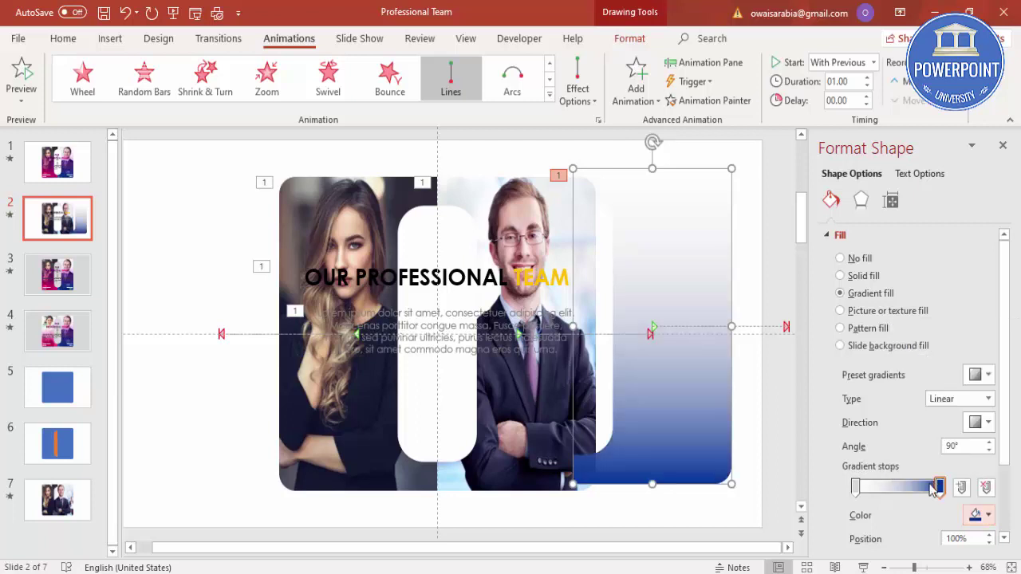
{"action": "left_click", "coordinate": [987, 516]}
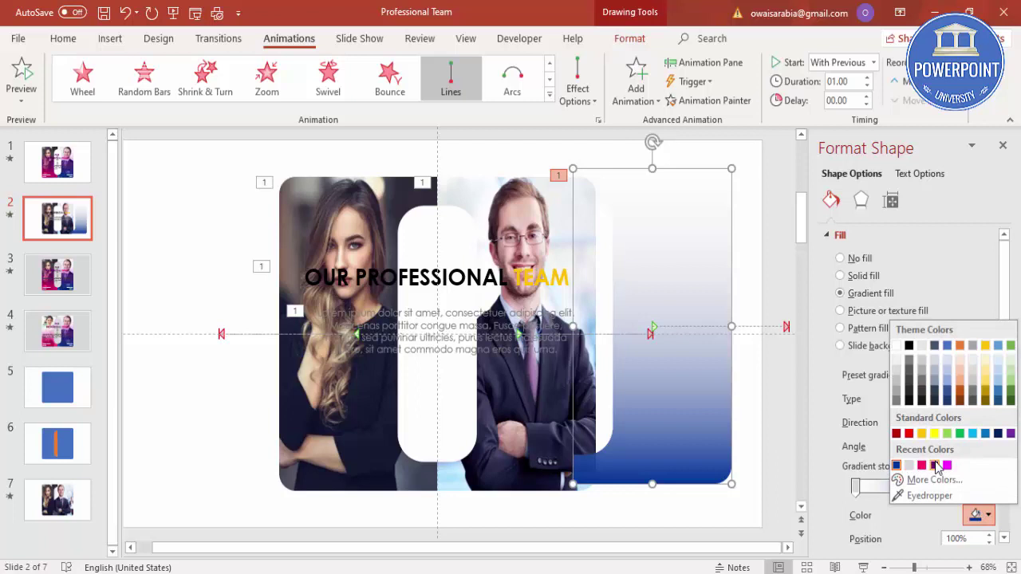
{"action": "left_click", "coordinate": [936, 466]}
- Set the gradient stop at 0% to white with 100% transparency
{"action": "left_click", "coordinate": [856, 487]}
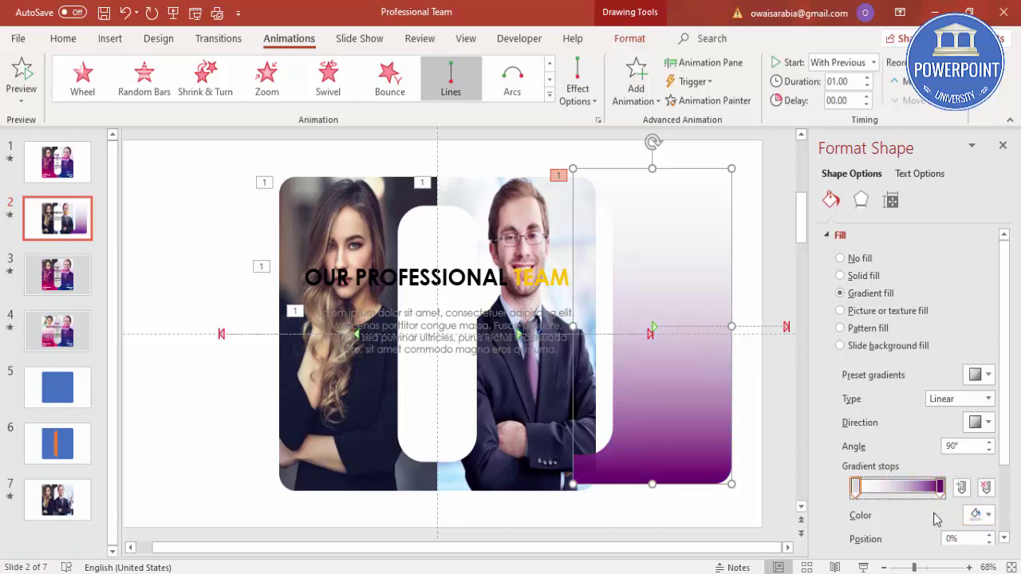
{"action": "left_click", "coordinate": [986, 515]}
{"action": "left_click", "coordinate": [910, 361]}
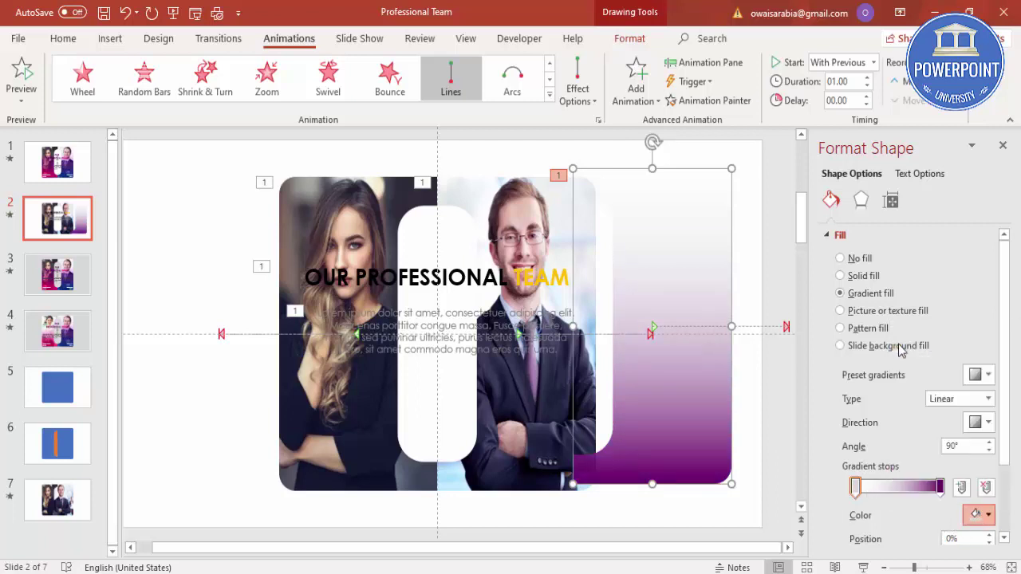
{"action": "left_click_drag", "start_coordinate": [1009, 383], "coordinate": [1009, 475]}
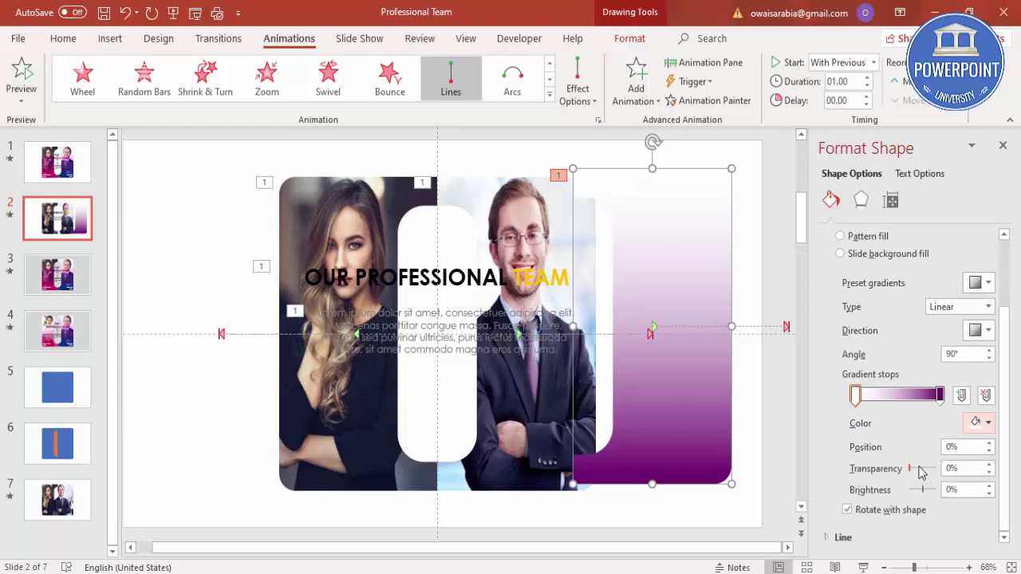
{"action": "left_click_drag", "start_coordinate": [913, 473], "coordinate": [946, 468]}
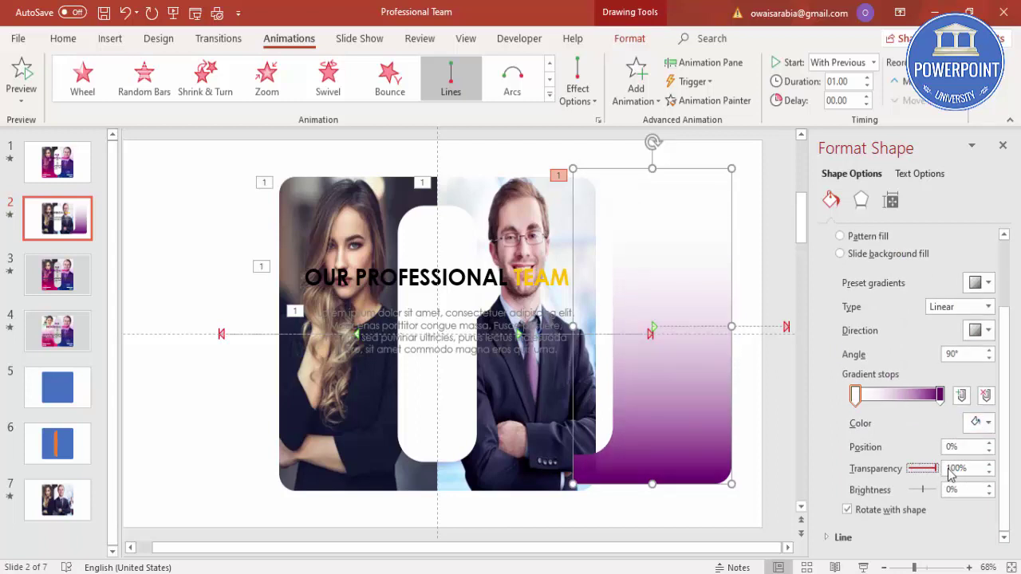
- Move the purple gradient copy onto the man's portrait half so it covers the picture as an overlay
{"action": "left_click", "coordinate": [738, 426]}
{"action": "left_click", "coordinate": [707, 433]}
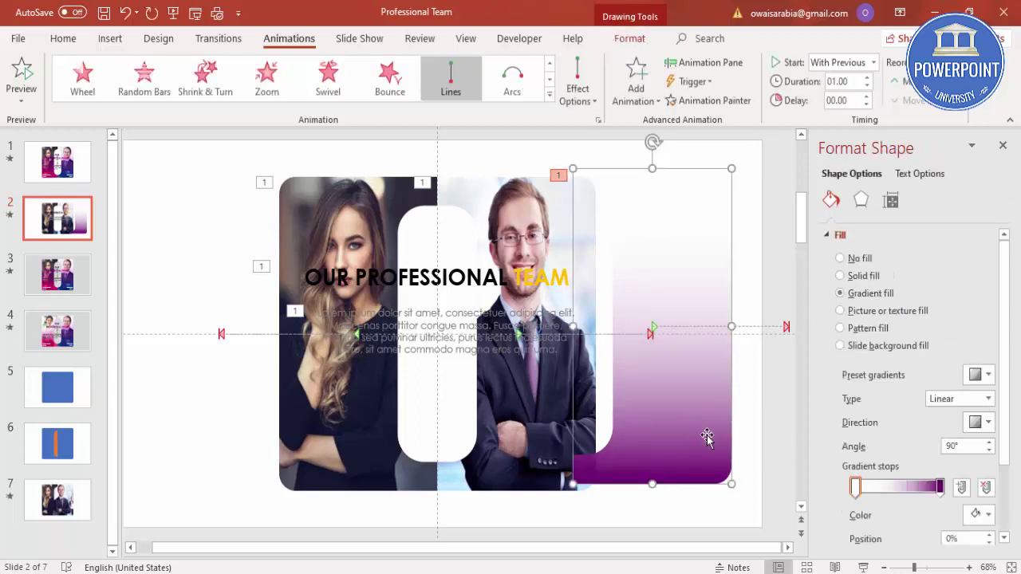
{"action": "left_click_drag", "start_coordinate": [700, 444], "coordinate": [565, 456]}
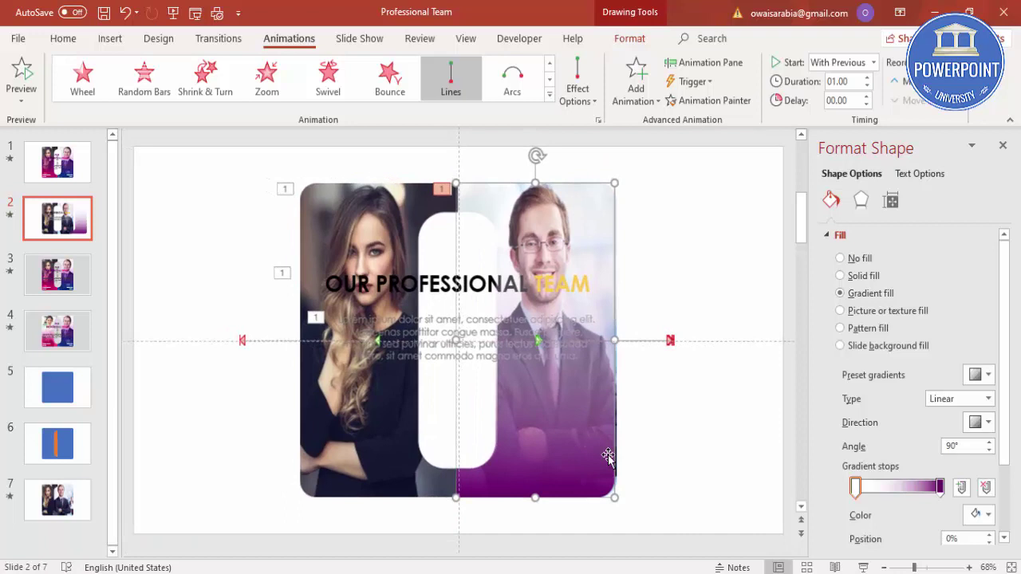
{"action": "left_click", "coordinate": [645, 460]}
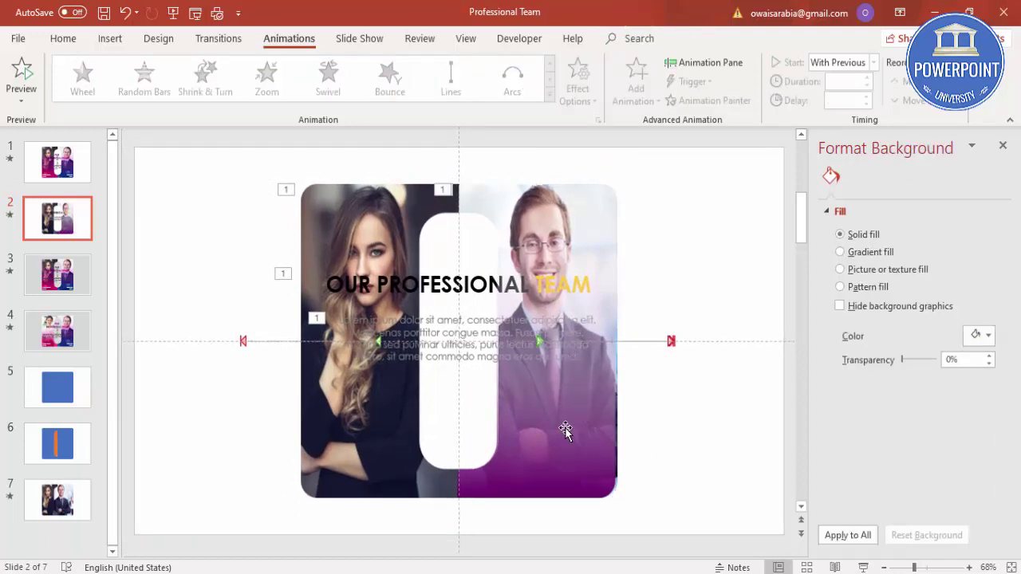
- Duplicate the woman's portrait half beside the original and switch the copy's fill to the 90° linear gradient
{"action": "left_click", "coordinate": [389, 221]}
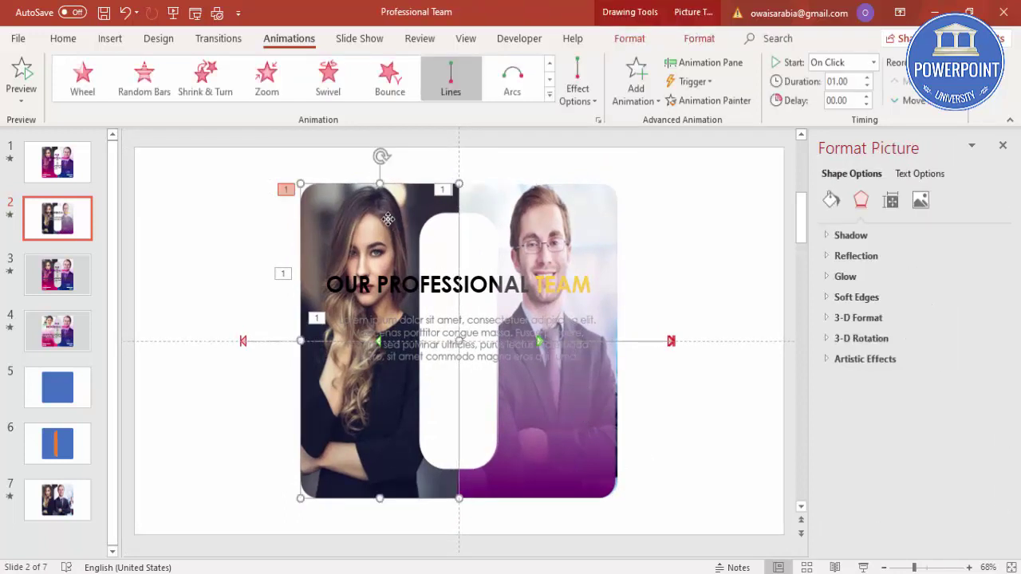
{"action": "left_click_drag", "start_coordinate": [389, 219], "coordinate": [249, 221]}
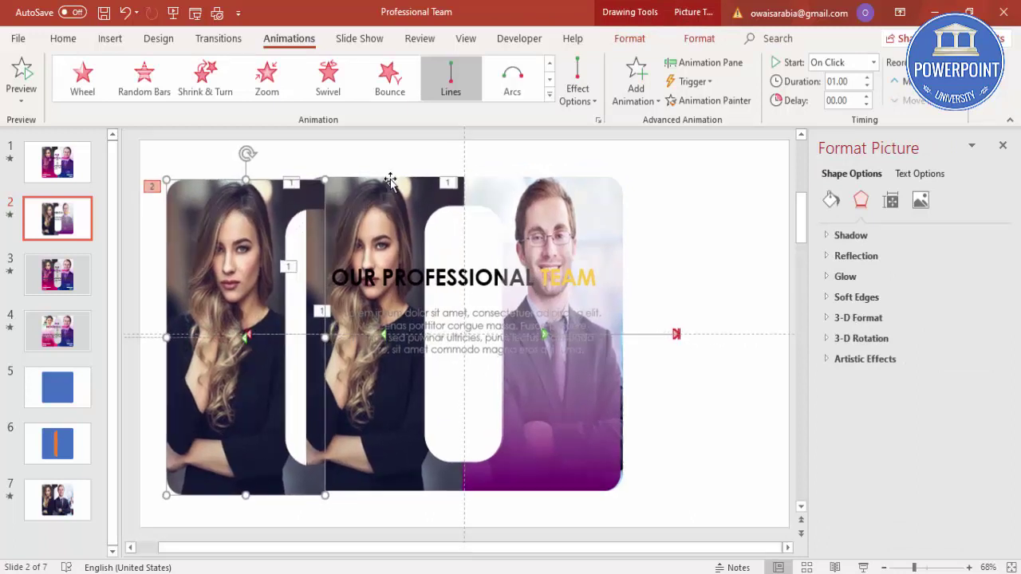
{"action": "left_click", "coordinate": [831, 202]}
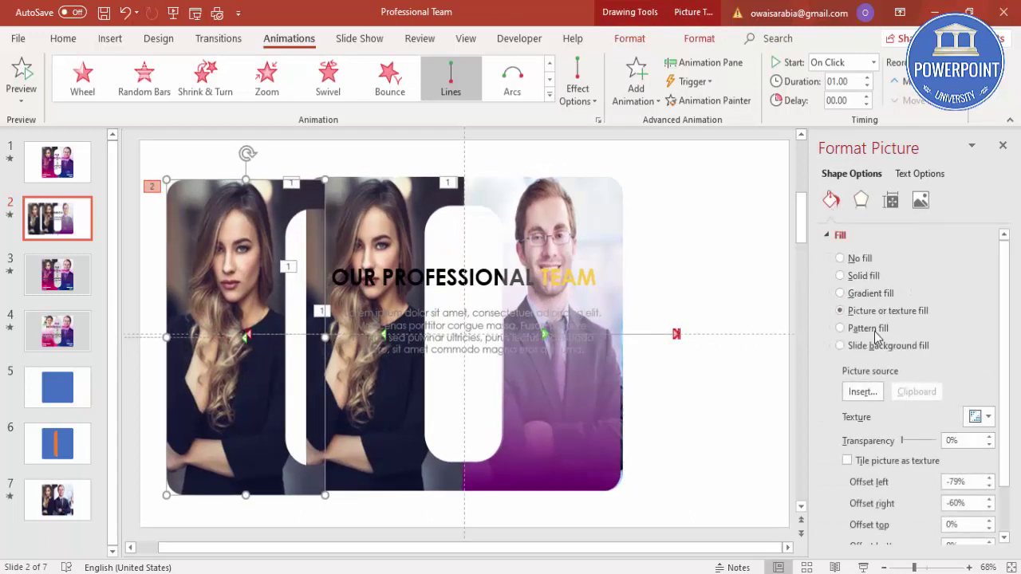
{"action": "left_click", "coordinate": [863, 294]}
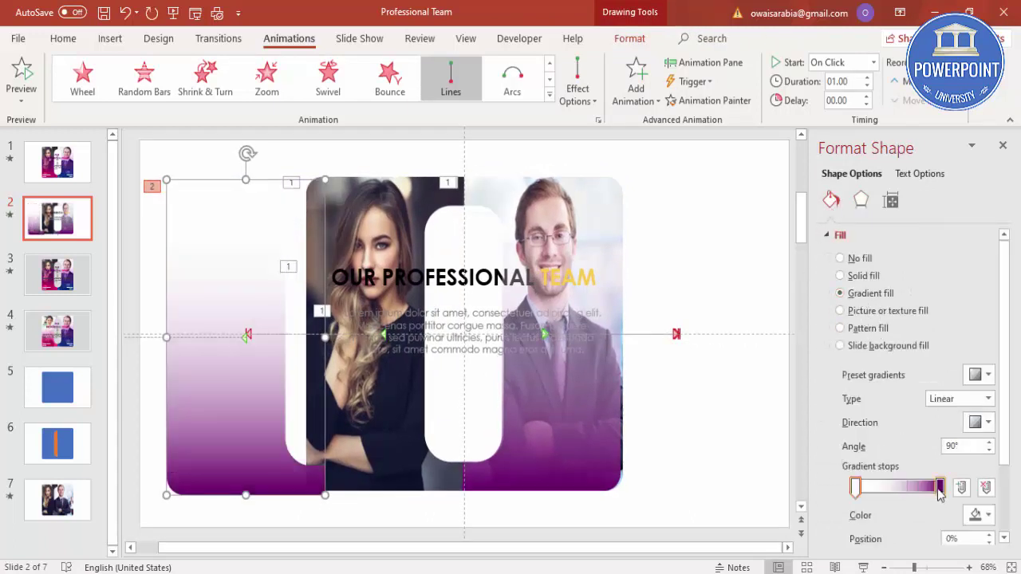
- Color the 100% gradient stop of the duplicated woman's half pink from the recent colors
{"action": "left_click", "coordinate": [941, 489]}
{"action": "left_click", "coordinate": [987, 516]}
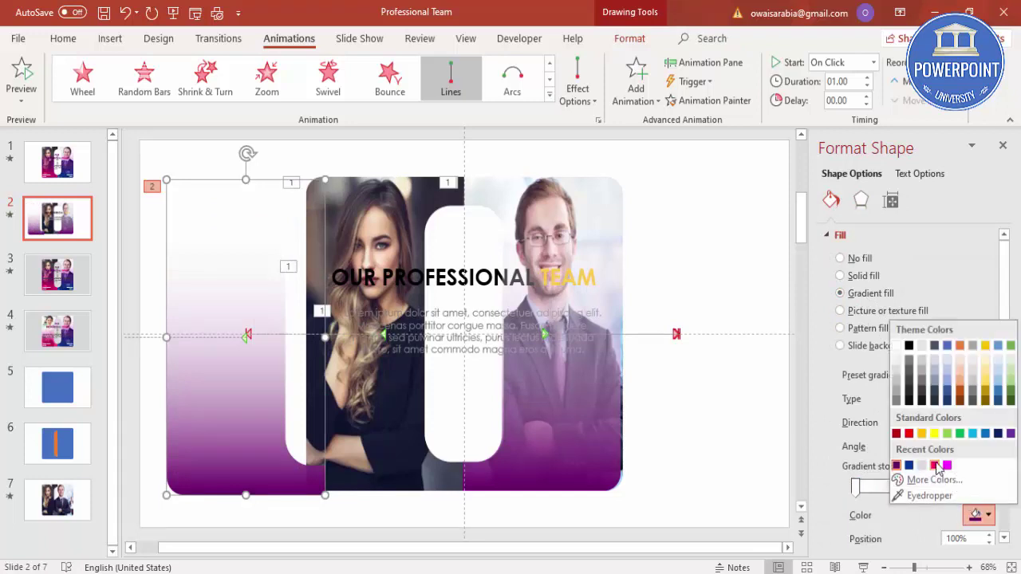
{"action": "left_click", "coordinate": [939, 467]}
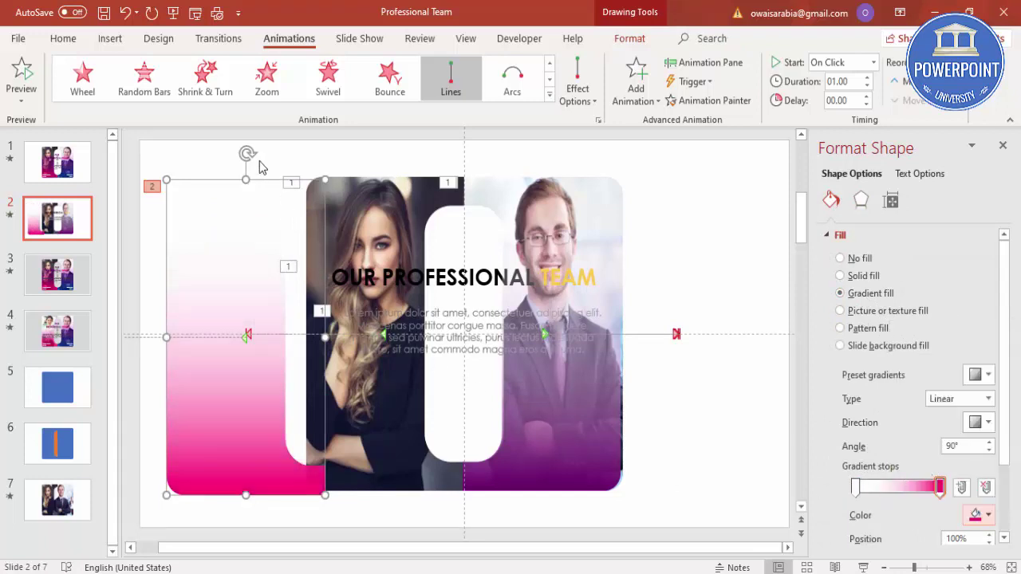
- Move the pink gradient copy onto the woman's portrait half so it covers the picture as an overlay
{"action": "left_click", "coordinate": [228, 221]}
{"action": "left_click", "coordinate": [218, 244]}
{"action": "left_click_drag", "start_coordinate": [218, 244], "coordinate": [356, 239]}
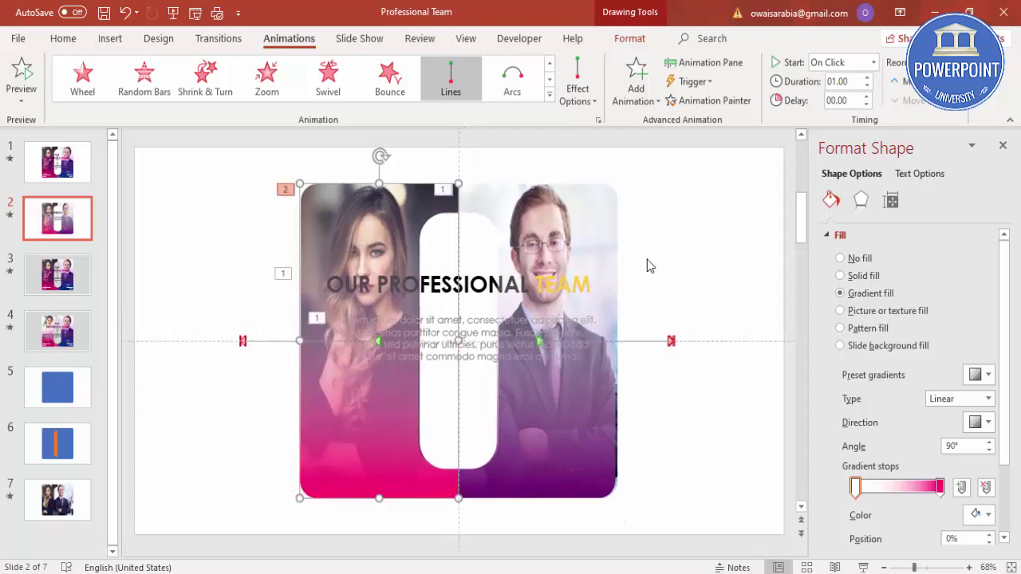
- Nudge the purple gradient overlay so its edges line up exactly with the man's portrait half
{"action": "left_click", "coordinate": [590, 369]}
{"action": "left_click_drag", "start_coordinate": [588, 388], "coordinate": [590, 386]}
{"action": "left_click", "coordinate": [694, 303]}
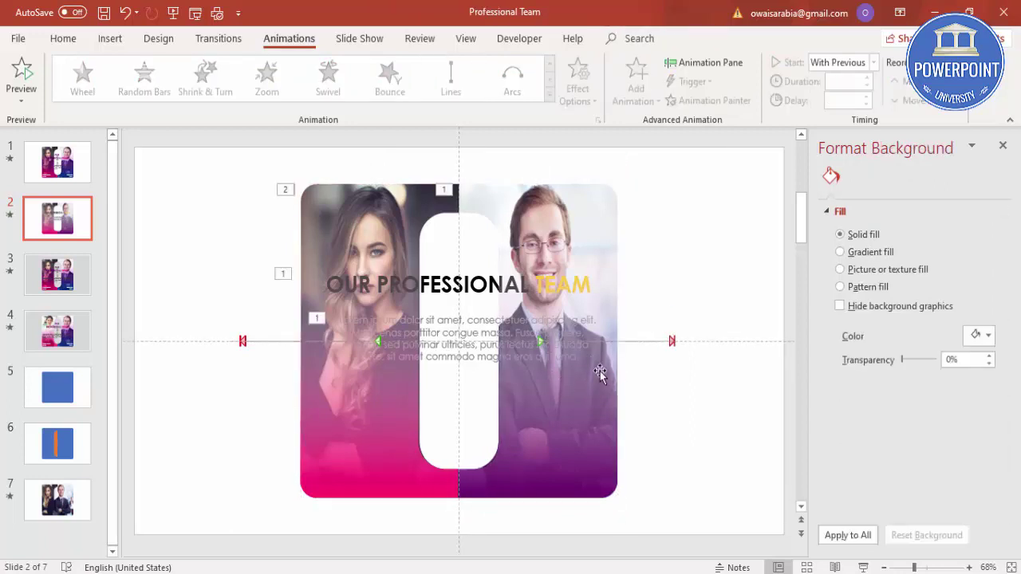